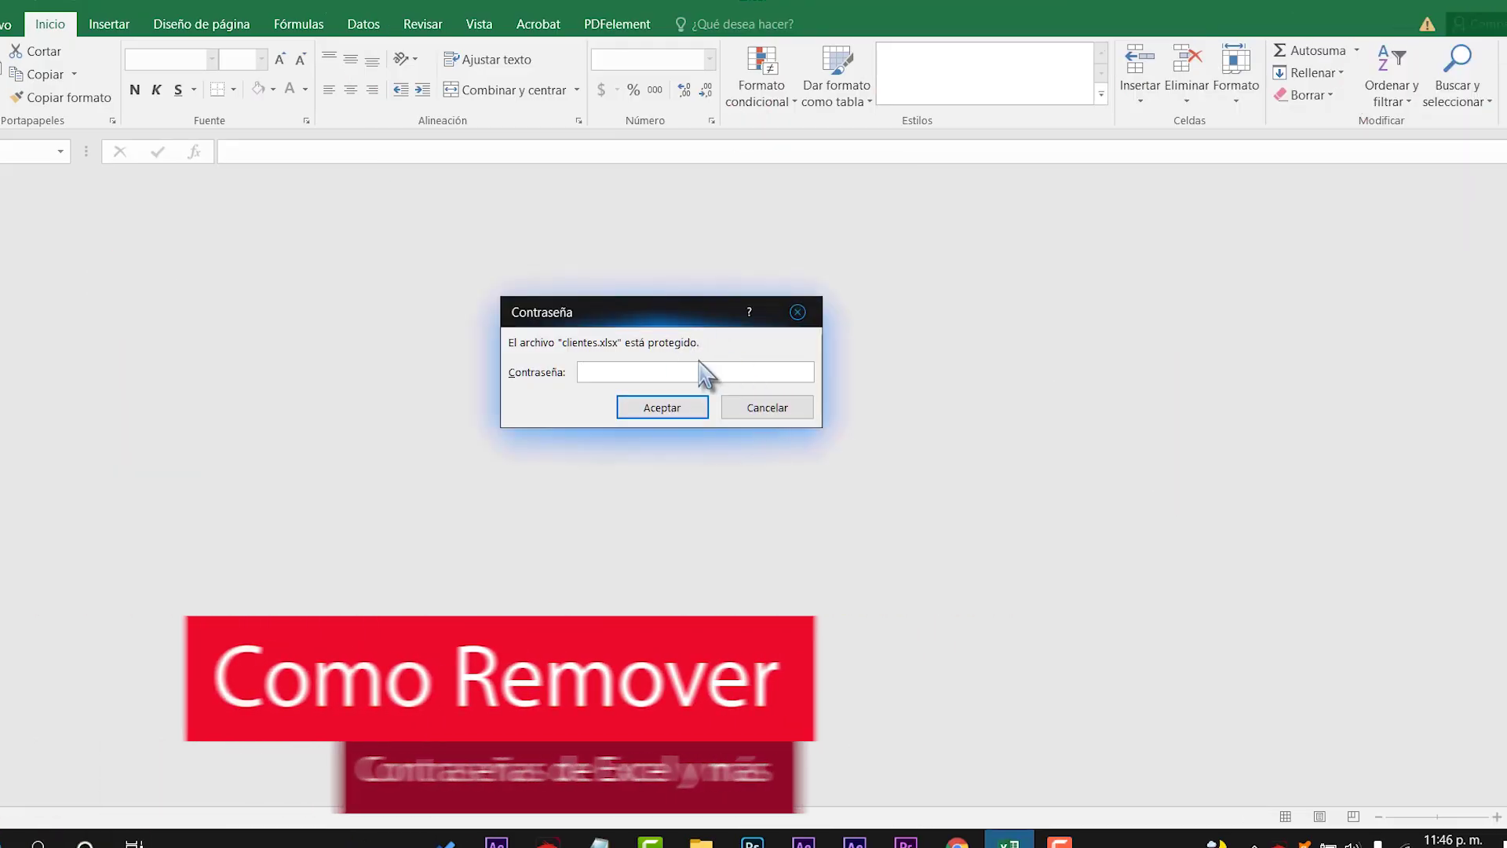
Try a guessed password on clientes.xlsx and dismiss the incorrect-password warning
{"action": "mouse_move", "coordinate": [672, 322]}
{"action": "left_mouse_down"}
{"action": "mouse_move", "coordinate": [290, 271]}
{"action": "mouse_move", "coordinate": [487, 248]}
{"action": "left_mouse_up"}
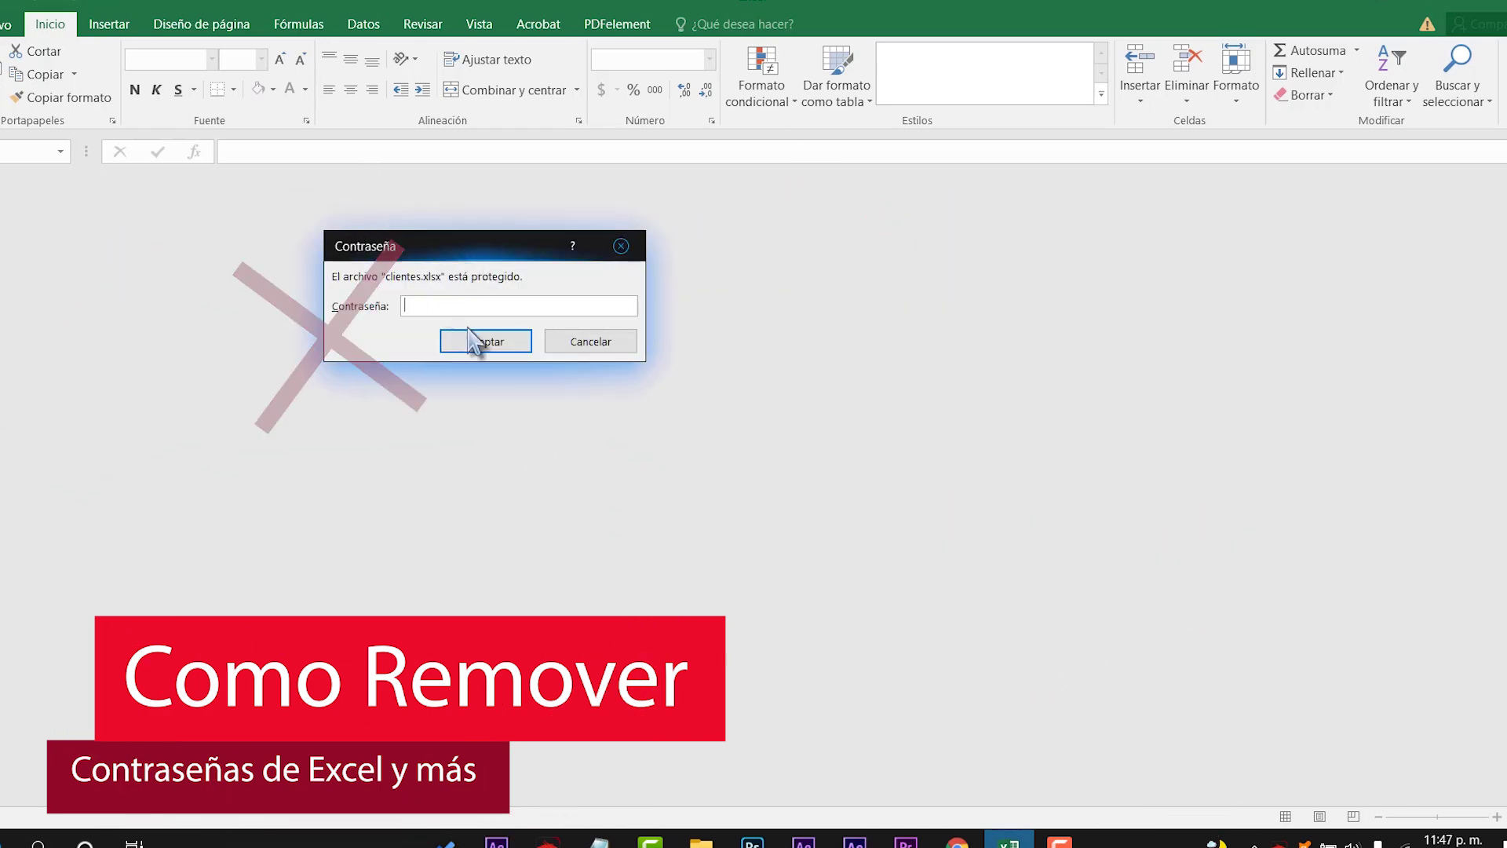
{"action": "left_click", "coordinate": [493, 343]}
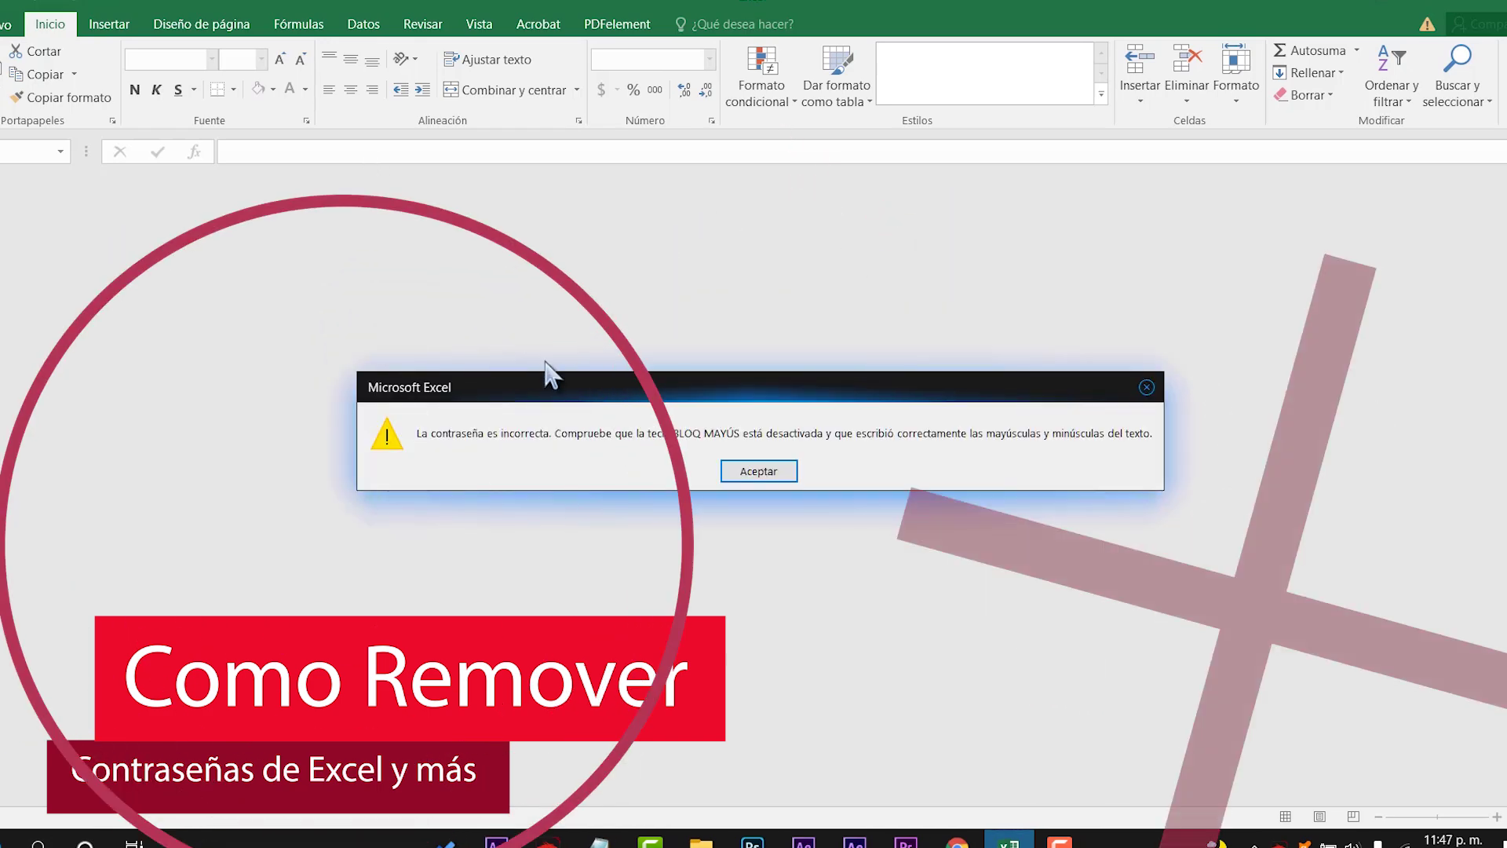
{"action": "left_click", "coordinate": [760, 471]}
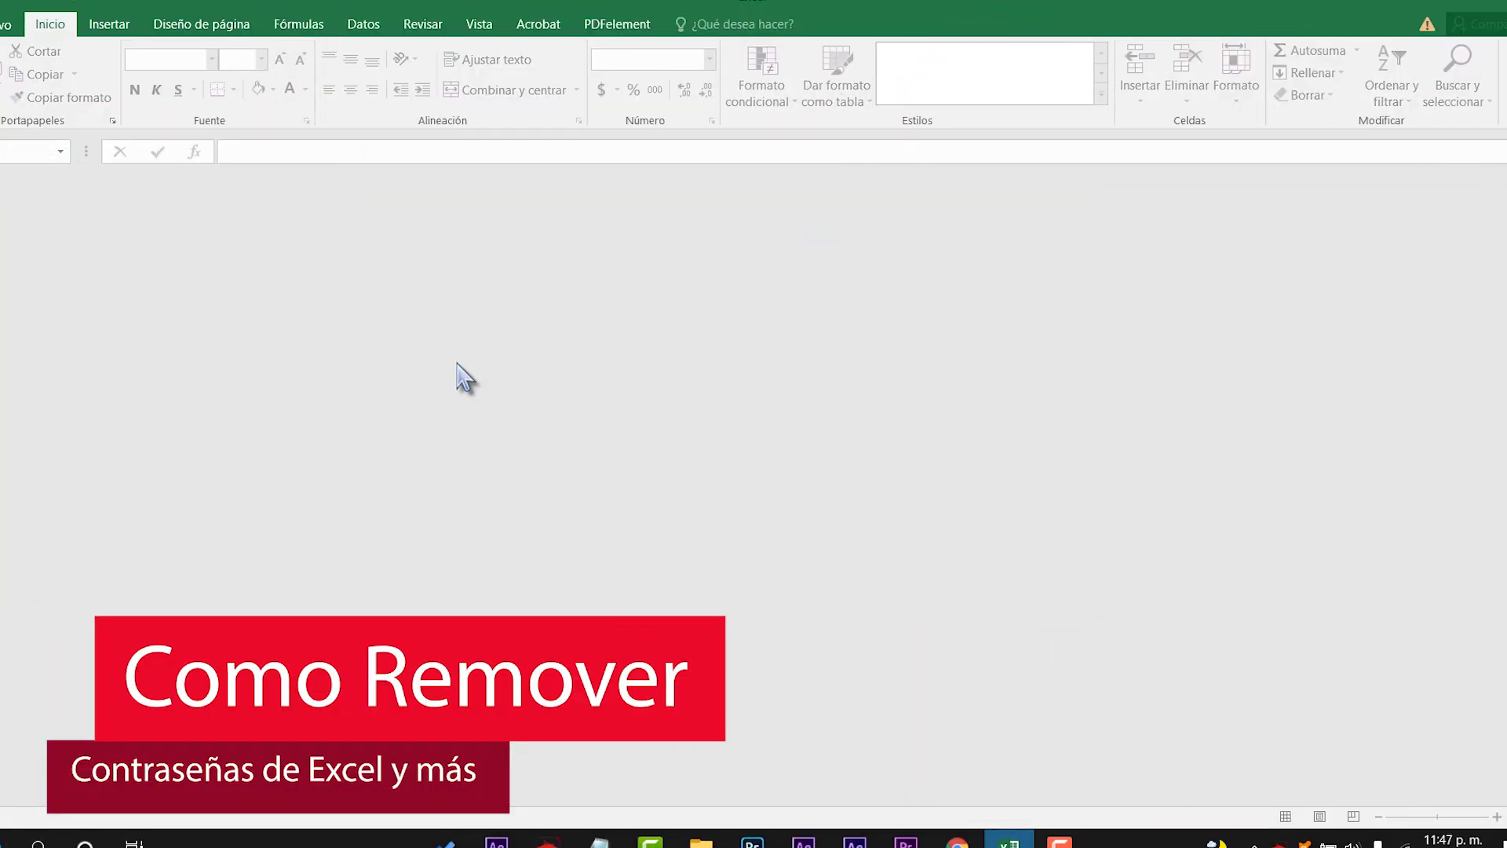
Open DEDUCCIONES 2019 from the recent workbooks list, see the guessed password rejected, and reopen it
{"action": "left_click", "coordinate": [8, 24]}
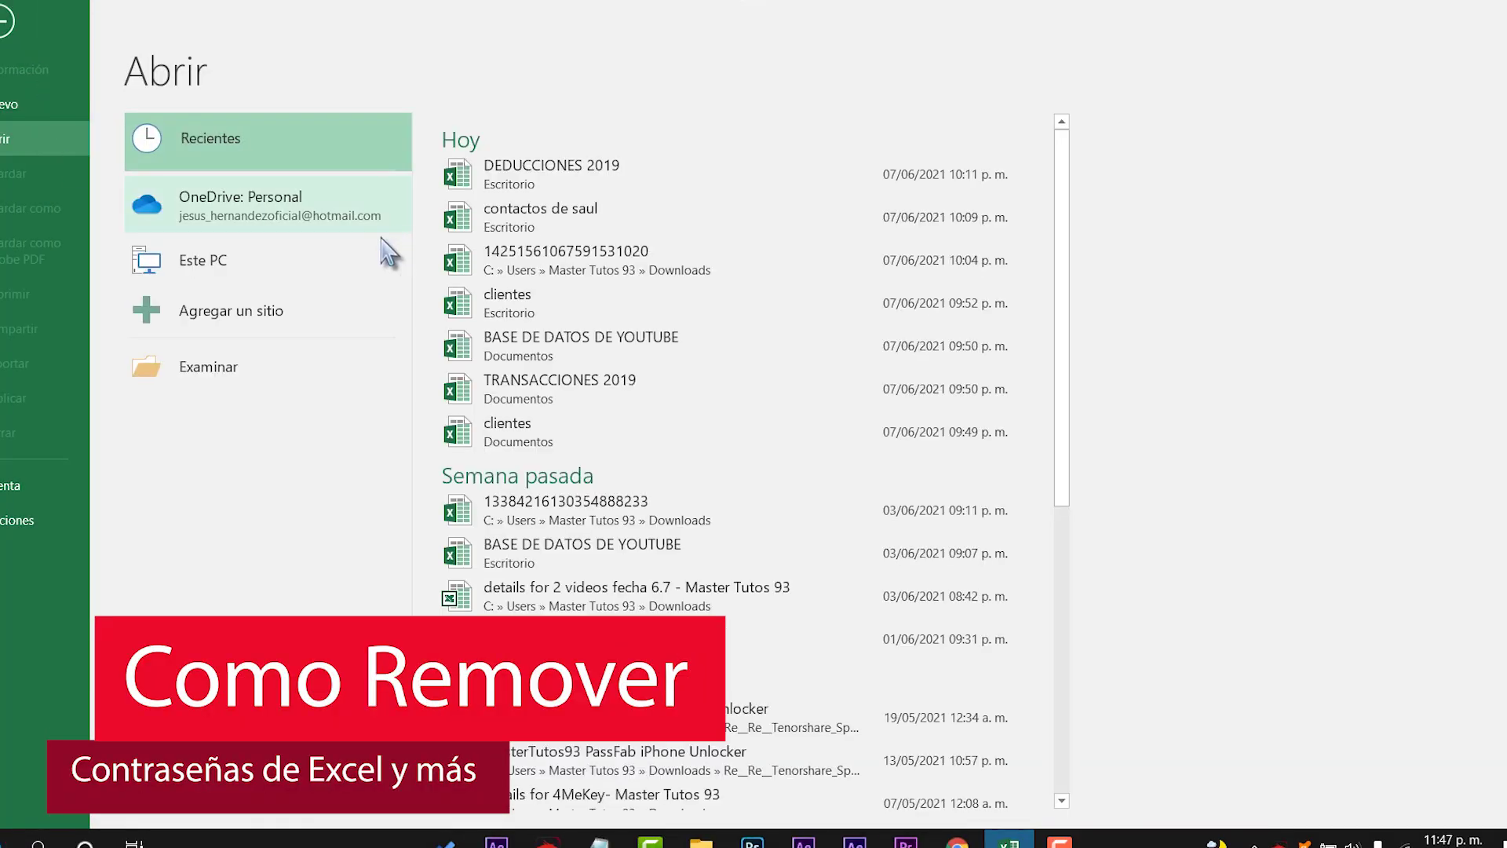
{"action": "left_click", "coordinate": [544, 181]}
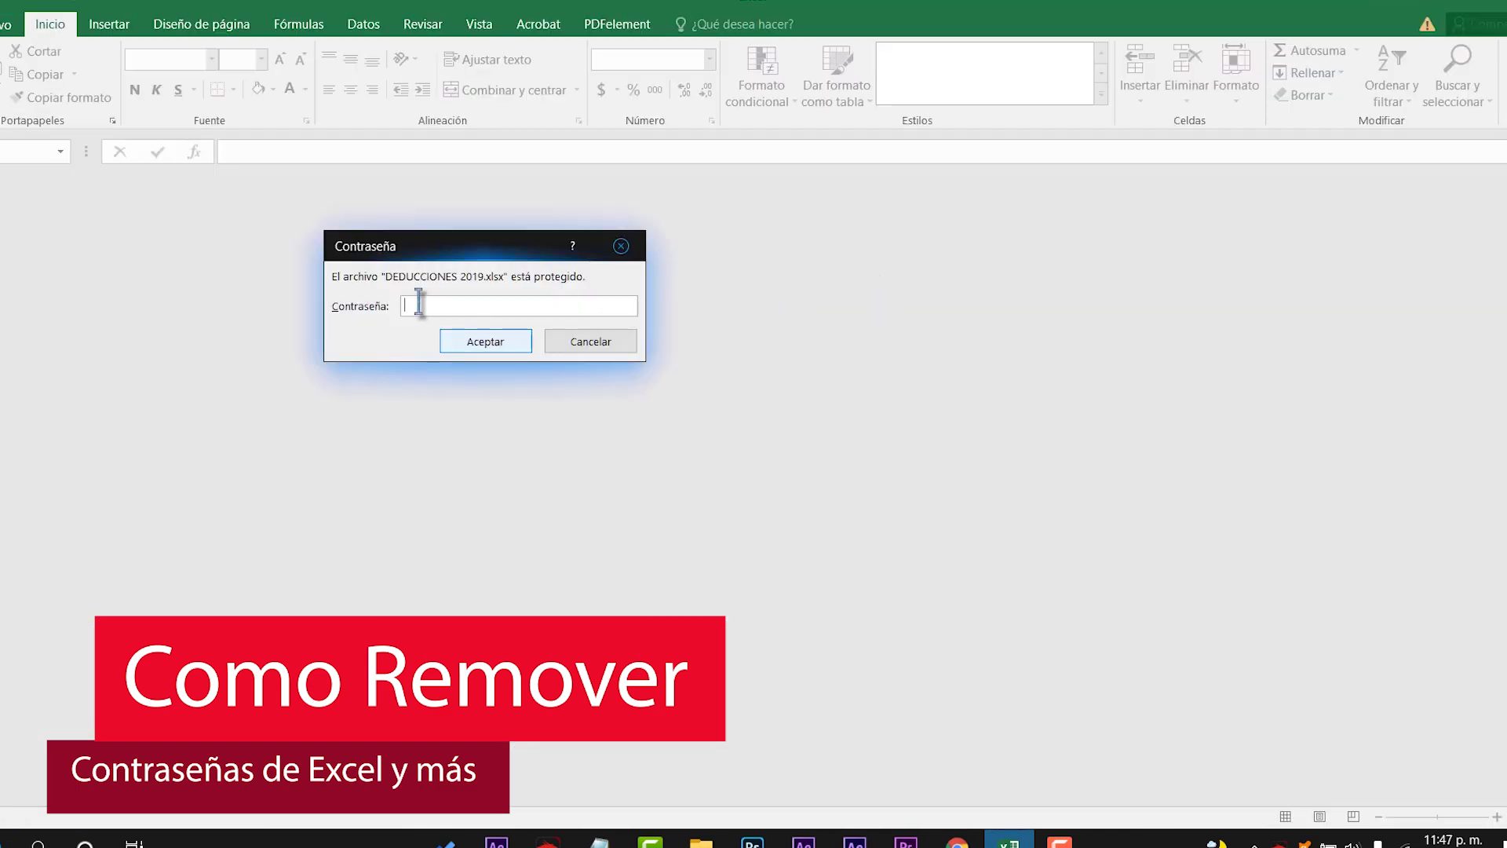
{"action": "left_click", "coordinate": [471, 343]}
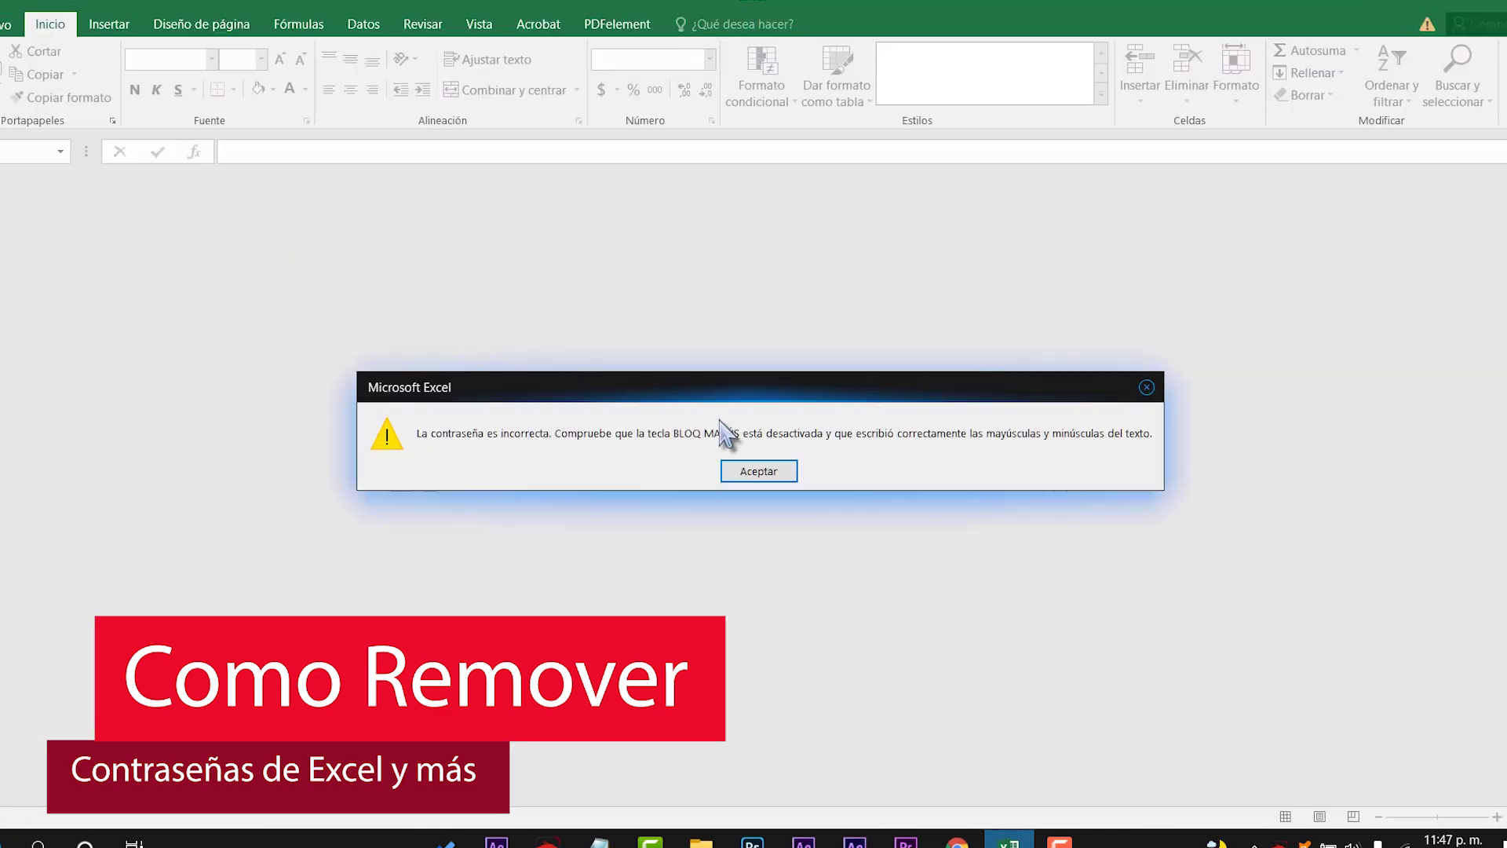
{"action": "left_click", "coordinate": [737, 463]}
{"action": "left_click", "coordinate": [6, 25]}
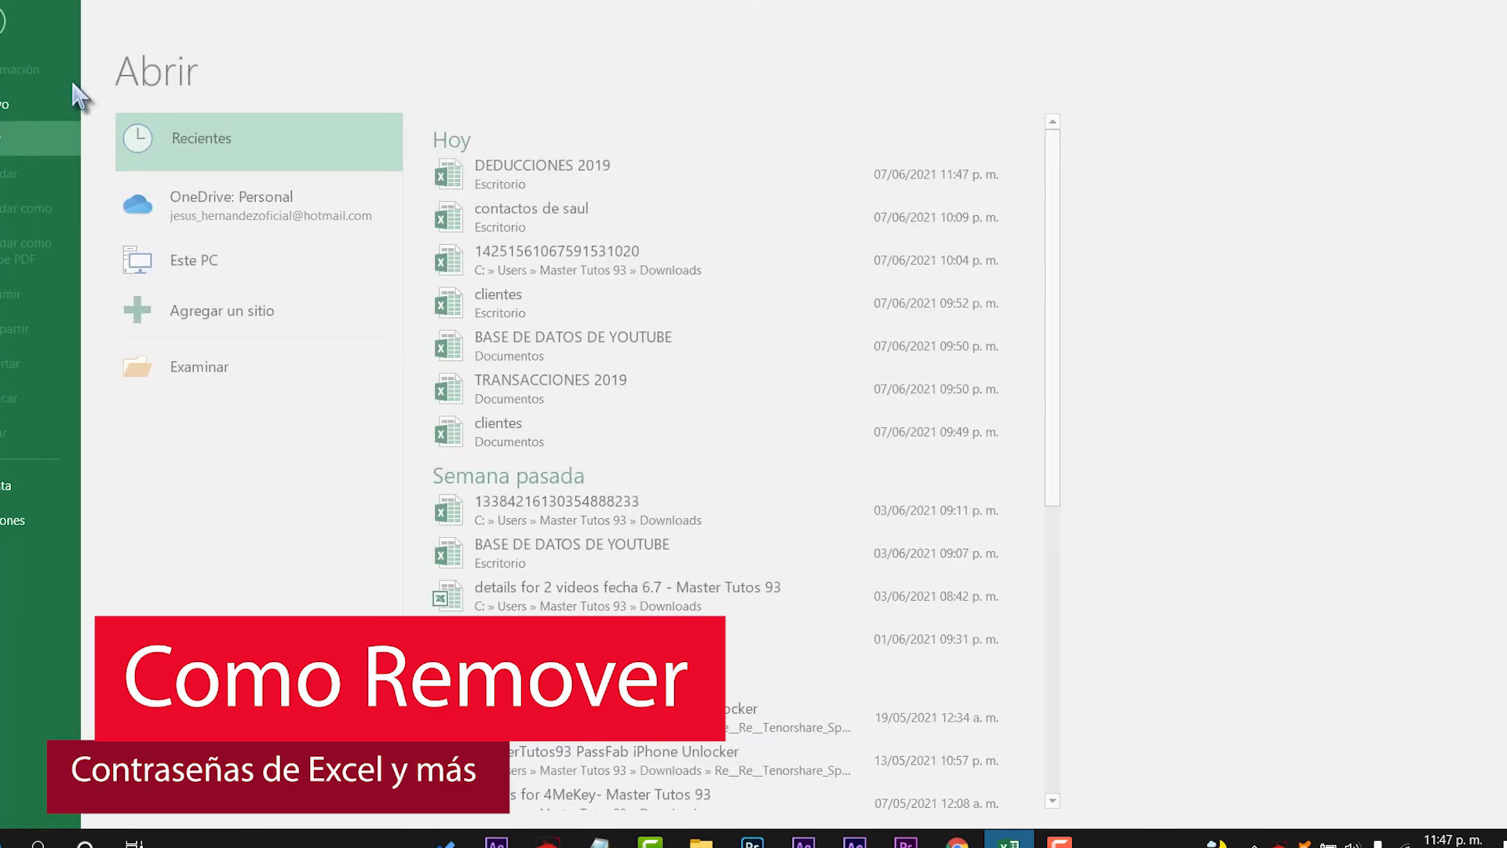
{"action": "left_click", "coordinate": [483, 179]}
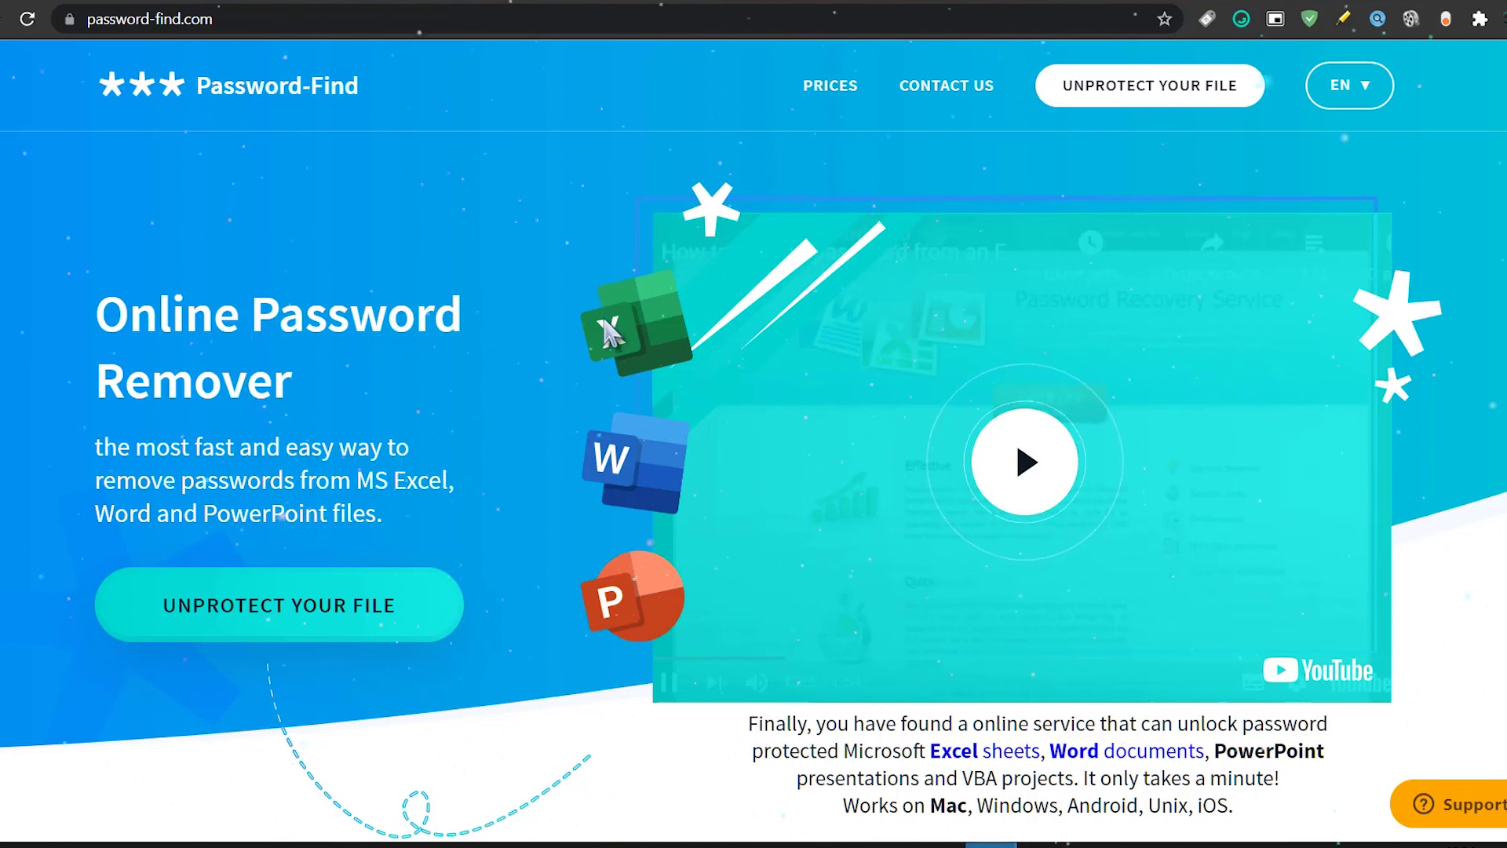
{"action": "scroll", "coordinate": [608, 334], "scroll_direction": "down", "scroll_amount": 3}
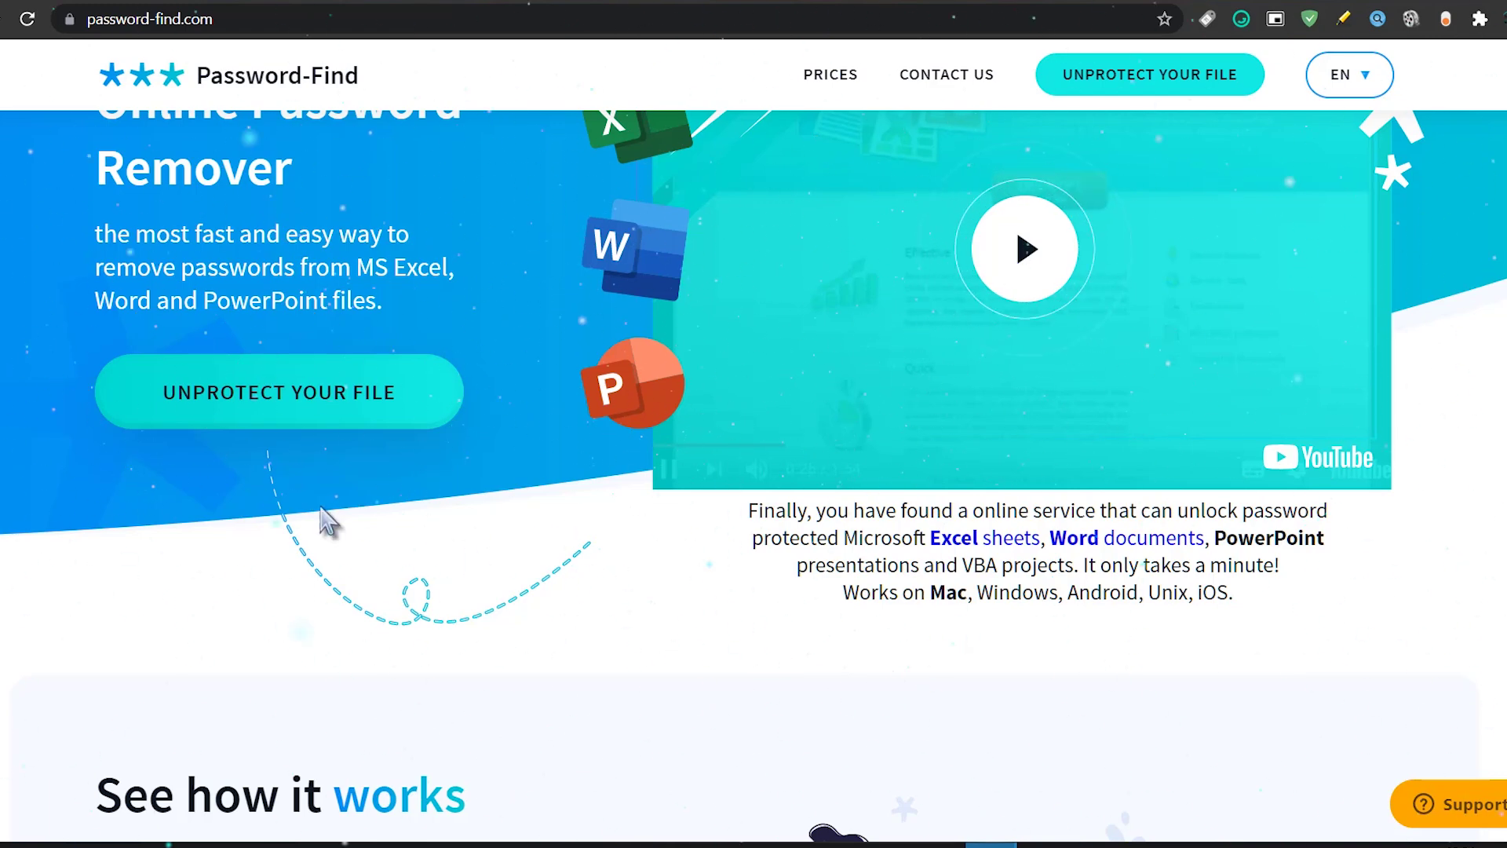
{"action": "scroll", "coordinate": [328, 519], "scroll_direction": "down", "scroll_amount": 2}
{"action": "scroll", "coordinate": [441, 538], "scroll_direction": "down", "scroll_amount": 3}
{"action": "scroll", "coordinate": [337, 528], "scroll_direction": "down", "scroll_amount": 3}
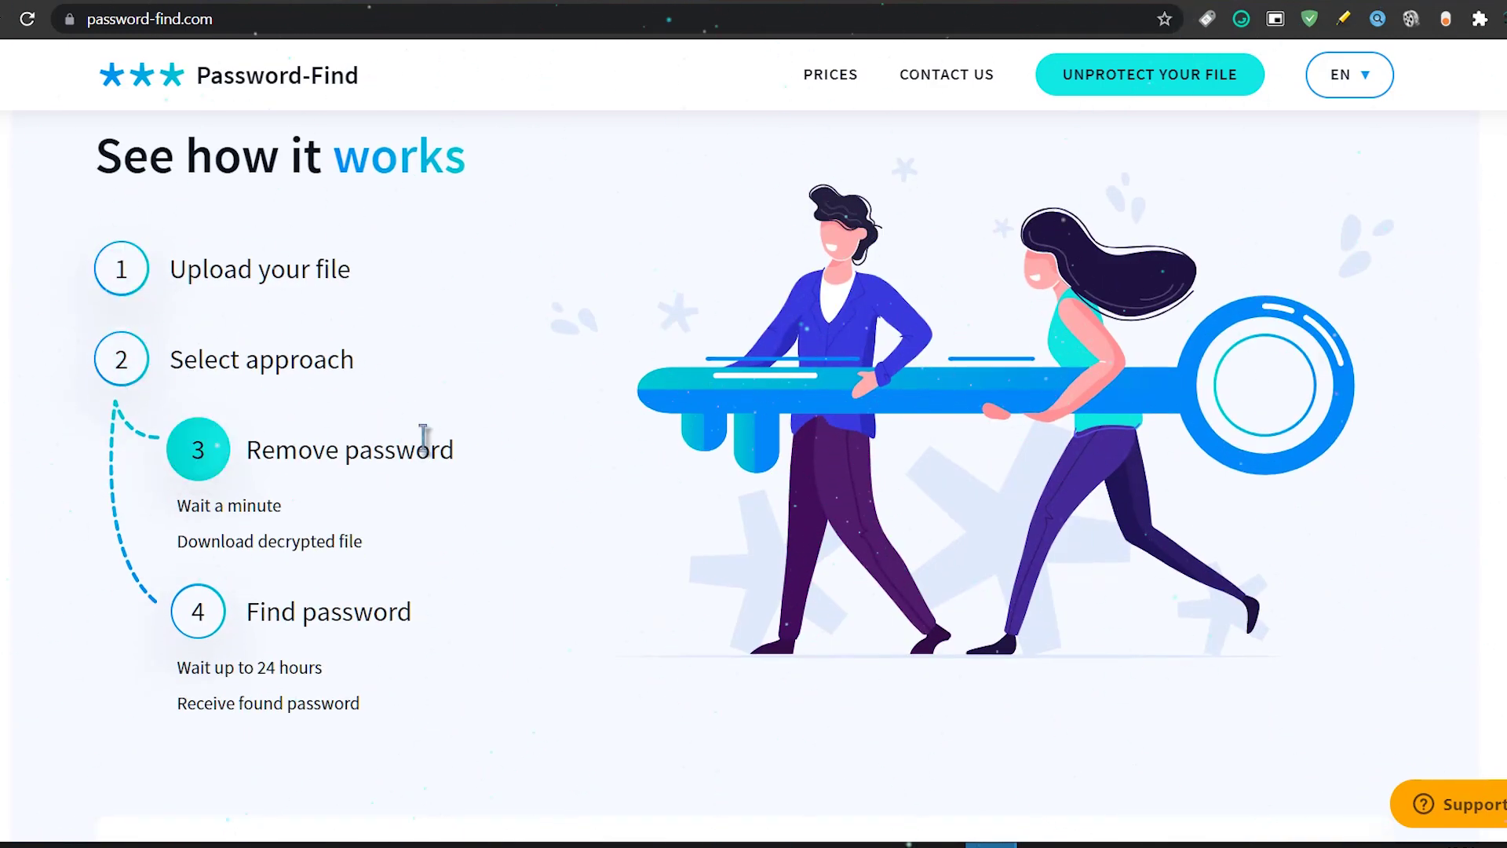
{"action": "scroll", "coordinate": [452, 435], "scroll_direction": "down", "scroll_amount": 2}
{"action": "scroll", "coordinate": [511, 400], "scroll_direction": "down", "scroll_amount": 1}
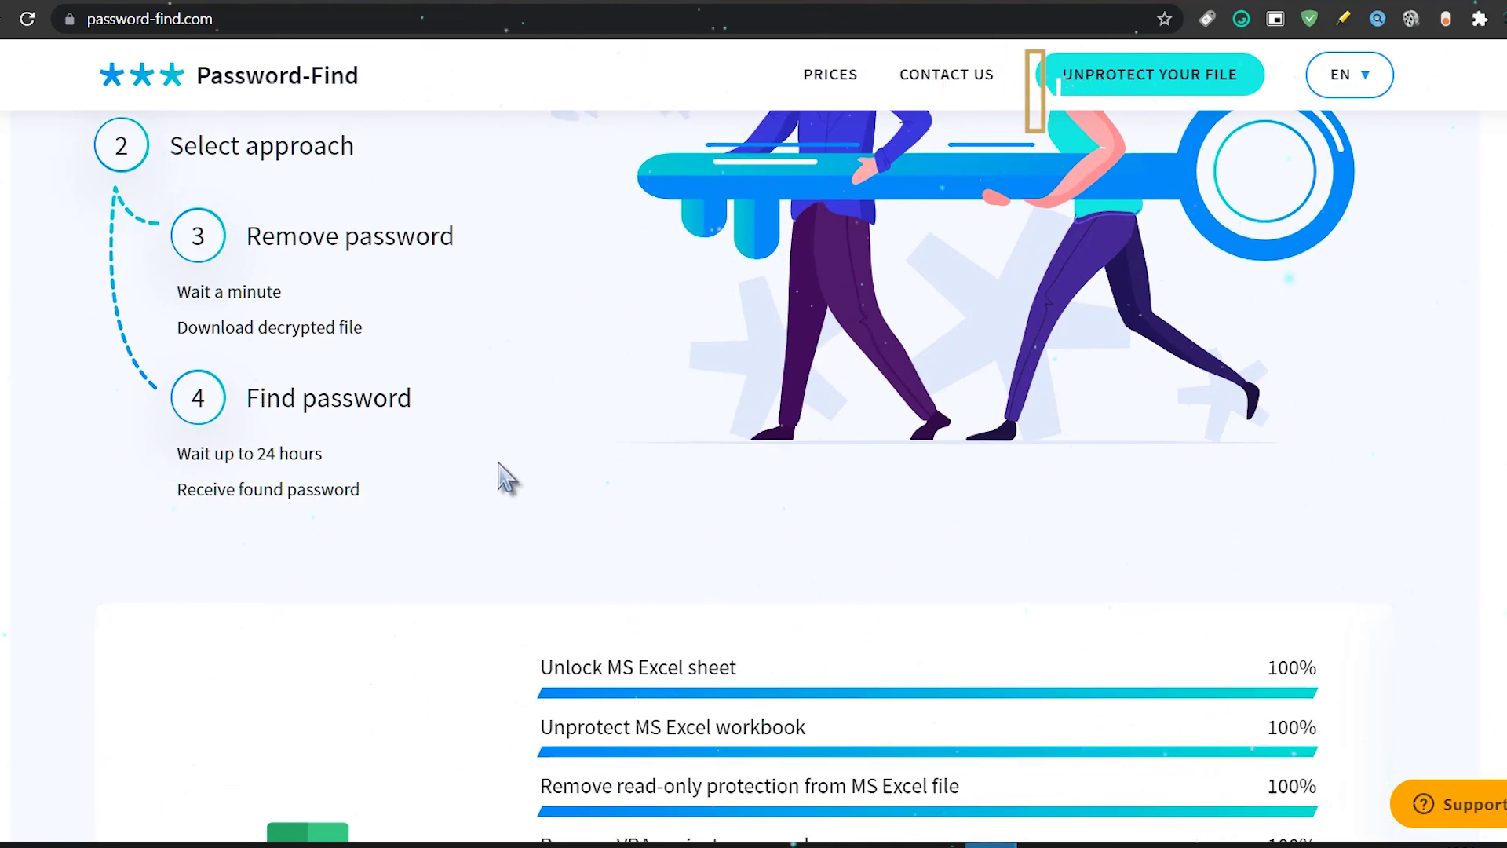
{"action": "scroll", "coordinate": [510, 424], "scroll_direction": "down", "scroll_amount": 1}
{"action": "scroll", "coordinate": [654, 426], "scroll_direction": "down", "scroll_amount": 1}
{"action": "scroll", "coordinate": [757, 346], "scroll_direction": "down", "scroll_amount": 1}
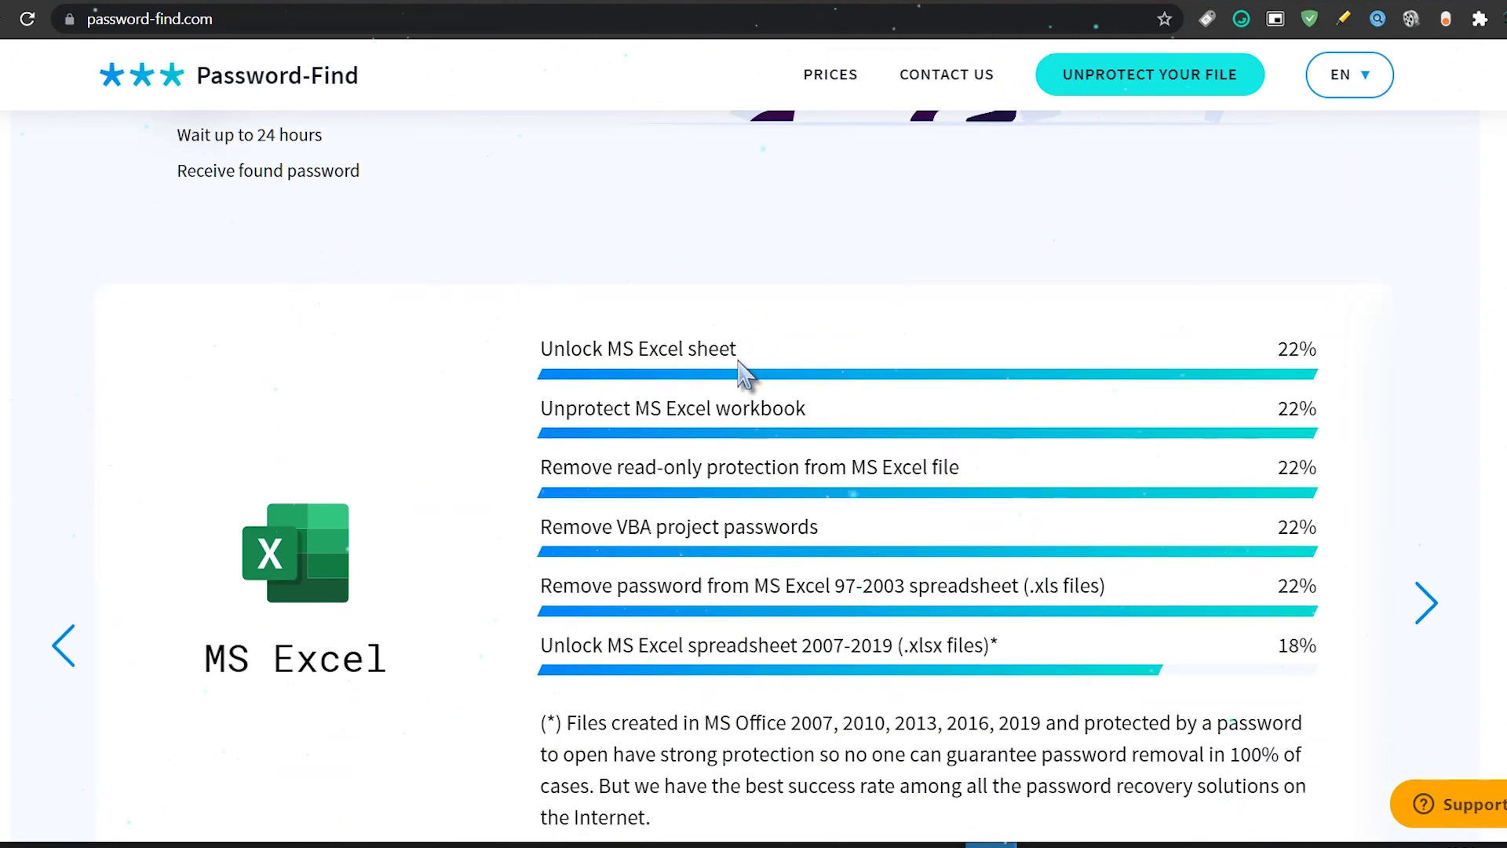
{"action": "scroll", "coordinate": [742, 369], "scroll_direction": "down", "scroll_amount": 2}
{"action": "scroll", "coordinate": [741, 369], "scroll_direction": "down", "scroll_amount": 1}
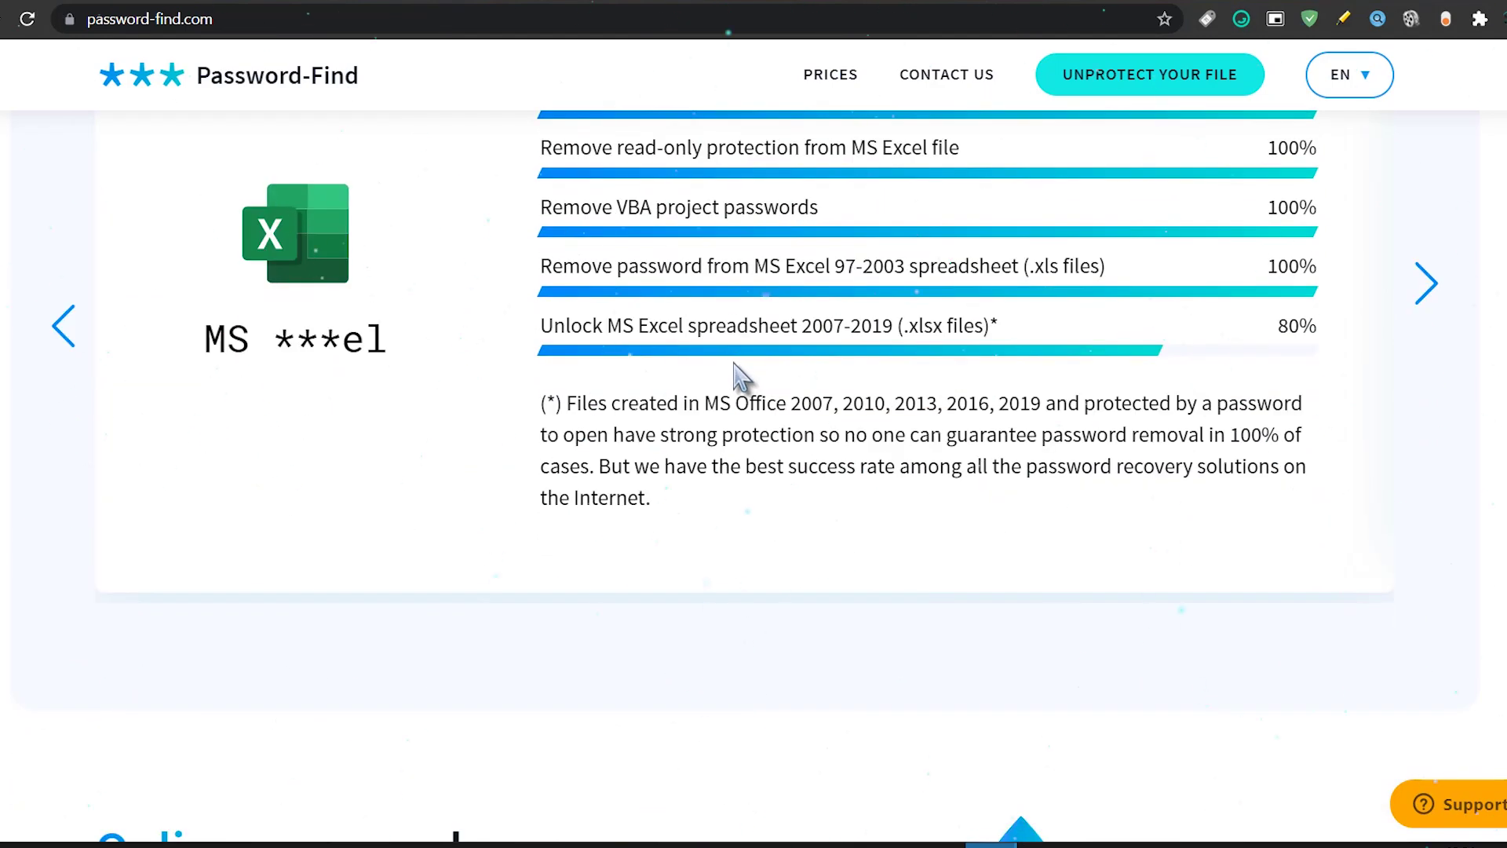
{"action": "scroll", "coordinate": [722, 388], "scroll_direction": "down", "scroll_amount": 1}
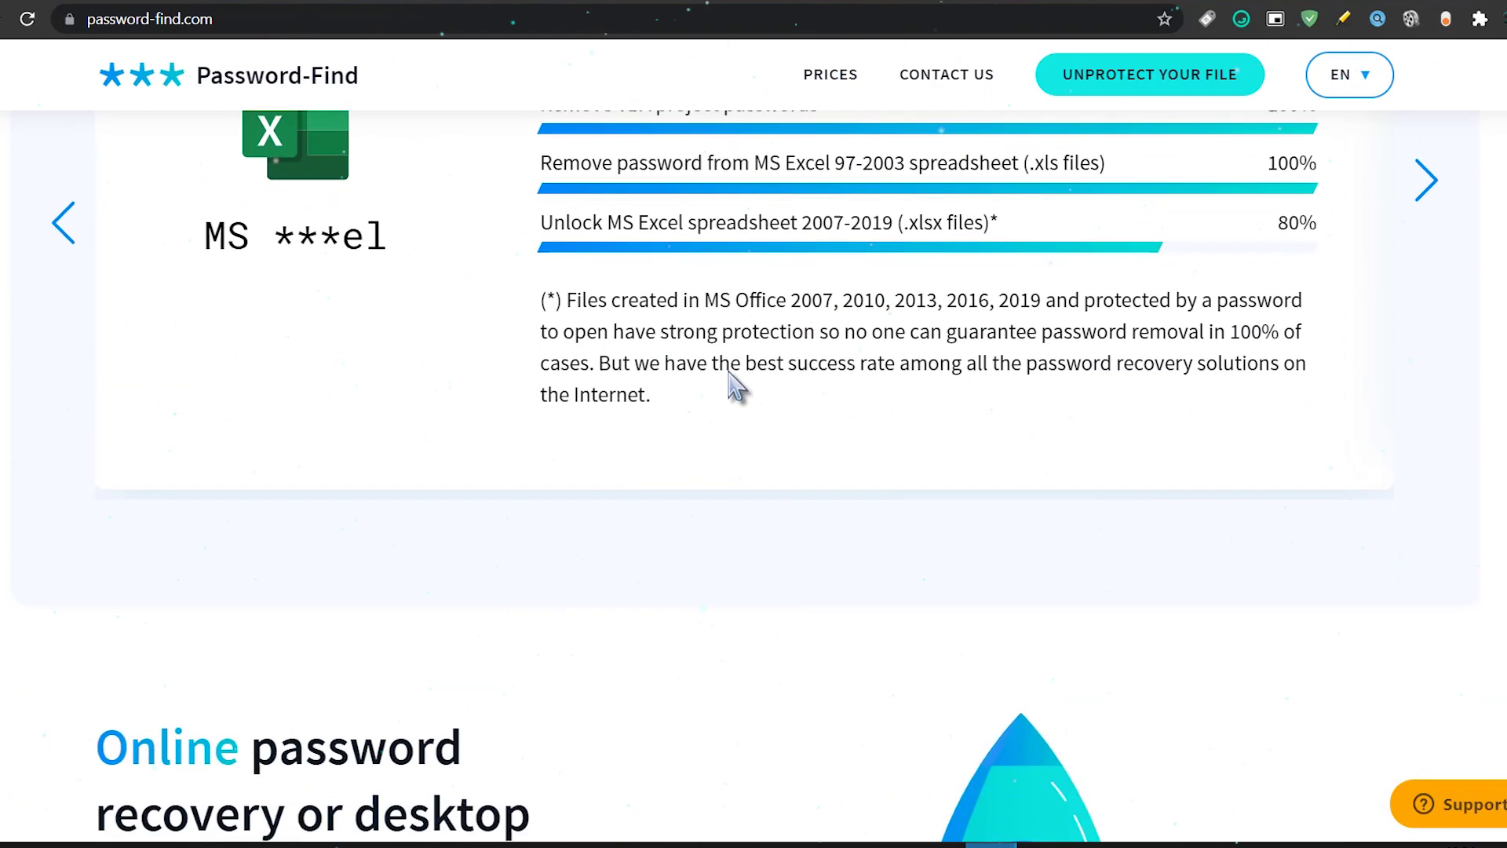
{"action": "scroll", "coordinate": [758, 376], "scroll_direction": "down", "scroll_amount": 3}
{"action": "scroll", "coordinate": [628, 345], "scroll_direction": "down", "scroll_amount": 3}
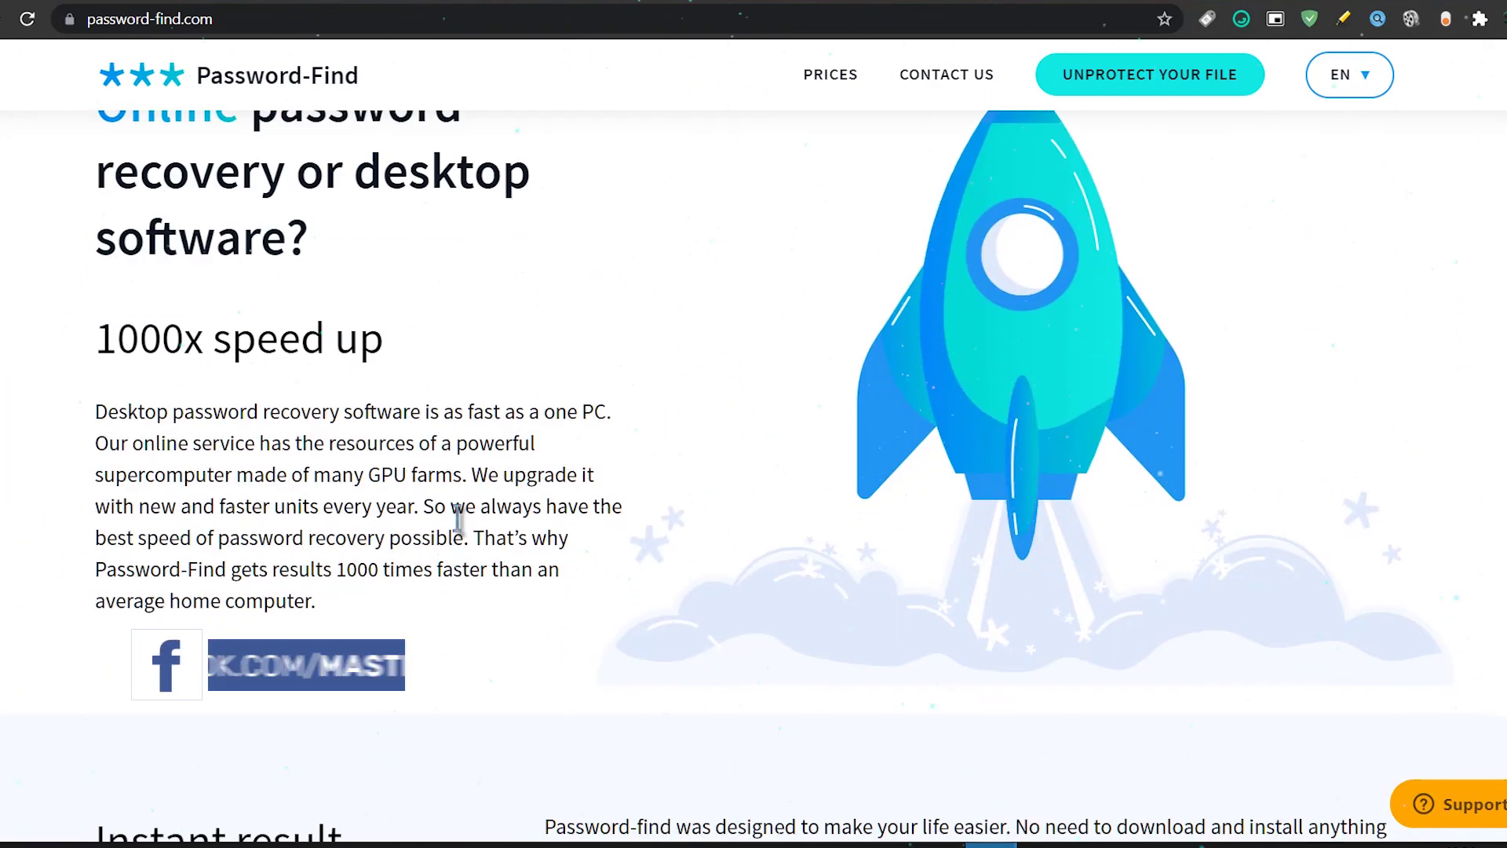
{"action": "scroll", "coordinate": [471, 519], "scroll_direction": "down", "scroll_amount": 3}
{"action": "scroll", "coordinate": [534, 495], "scroll_direction": "down", "scroll_amount": 3}
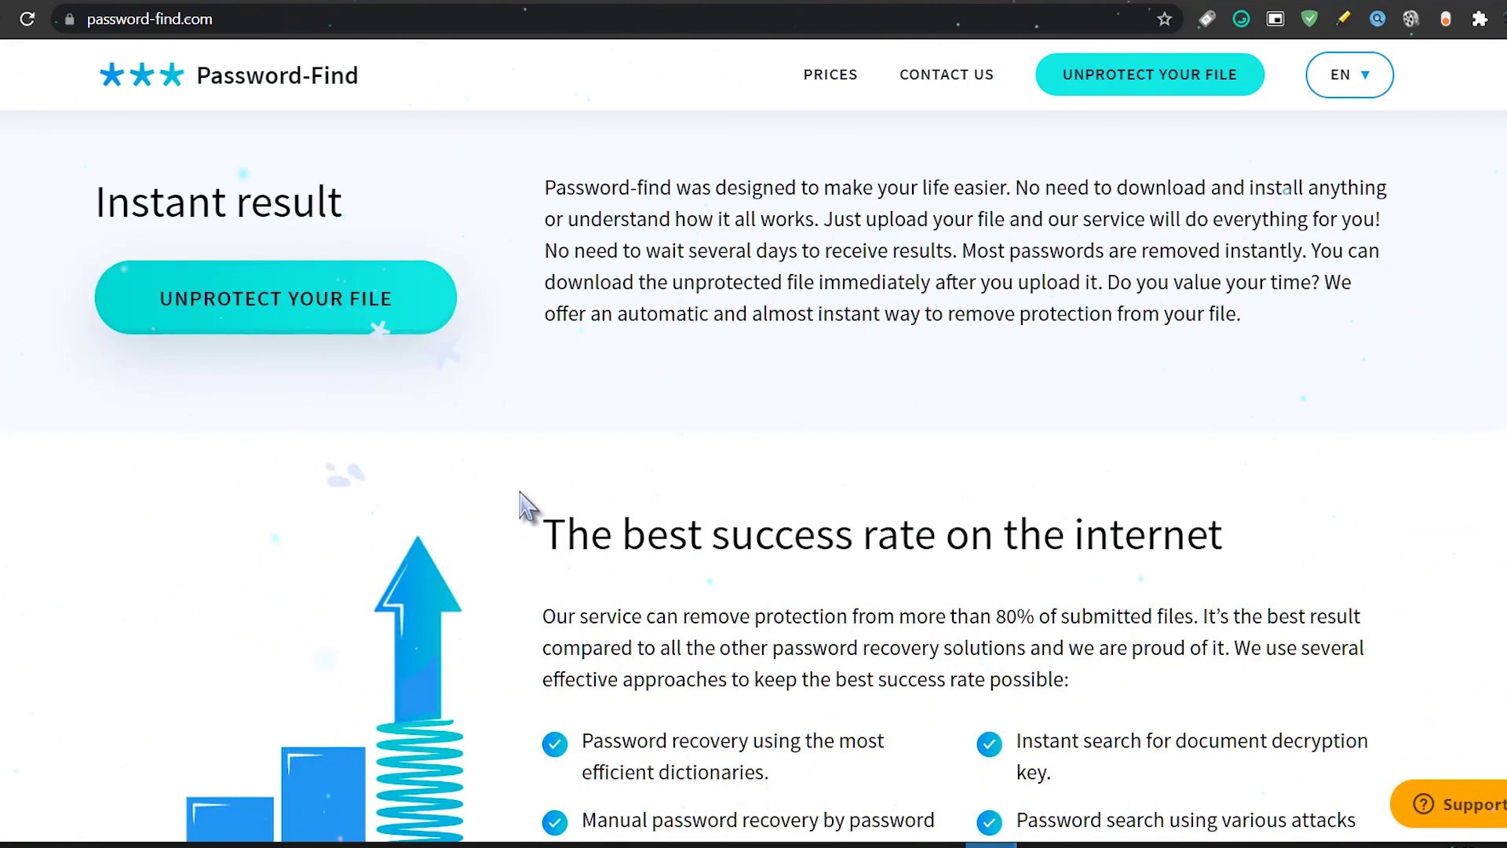
{"action": "scroll", "coordinate": [542, 550], "scroll_direction": "down", "scroll_amount": 3}
{"action": "scroll", "coordinate": [848, 528], "scroll_direction": "down", "scroll_amount": 5}
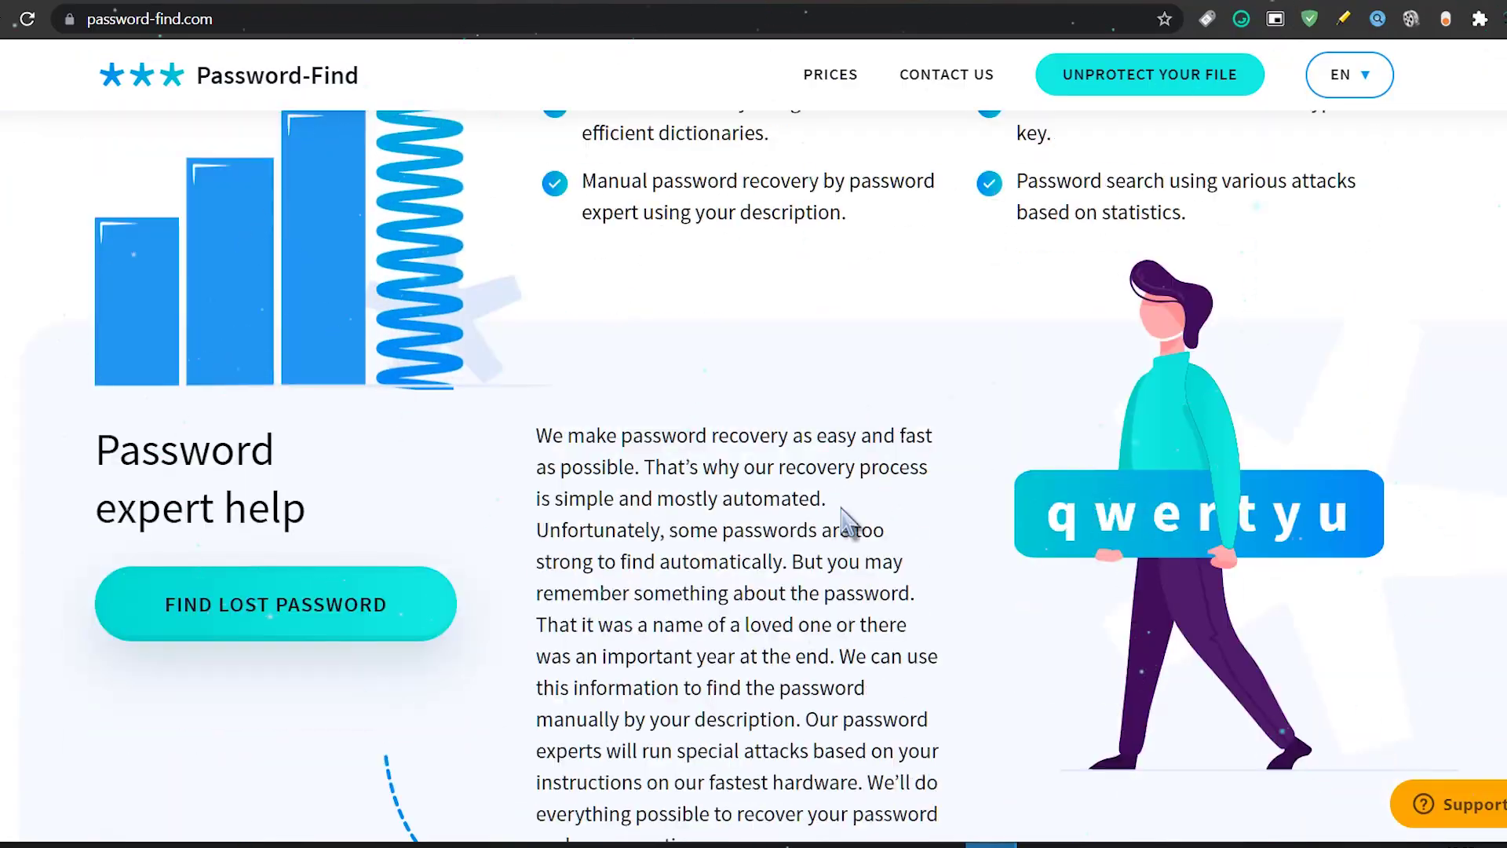
{"action": "scroll", "coordinate": [664, 365], "scroll_direction": "down", "scroll_amount": 3}
{"action": "scroll", "coordinate": [902, 673], "scroll_direction": "down", "scroll_amount": 5}
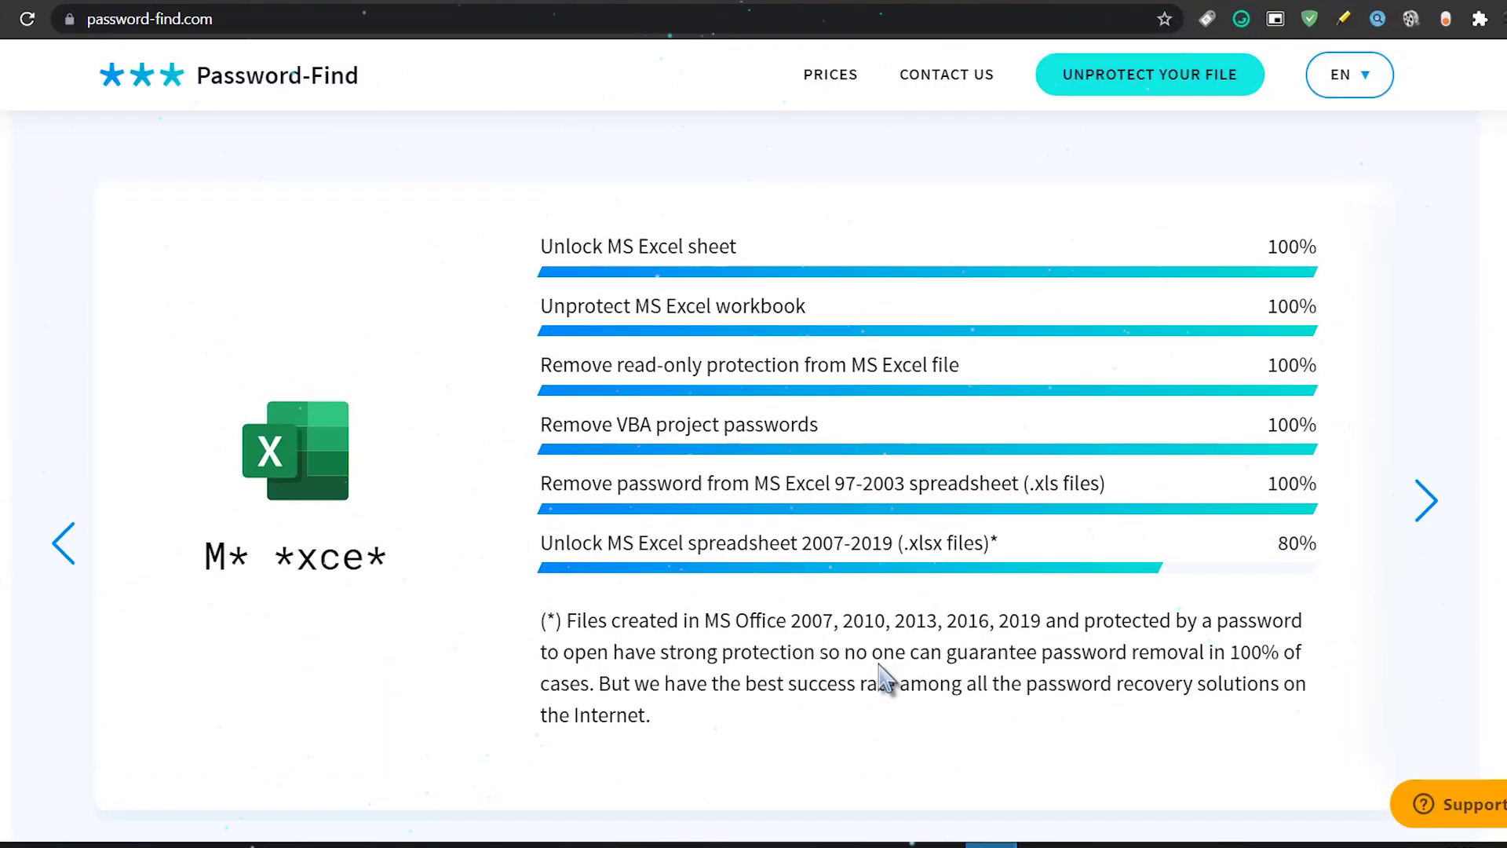
{"action": "scroll", "coordinate": [848, 675], "scroll_direction": "up", "scroll_amount": 6}
{"action": "scroll", "coordinate": [809, 679], "scroll_direction": "up", "scroll_amount": 8}
{"action": "scroll", "coordinate": [623, 673], "scroll_direction": "up", "scroll_amount": 3}
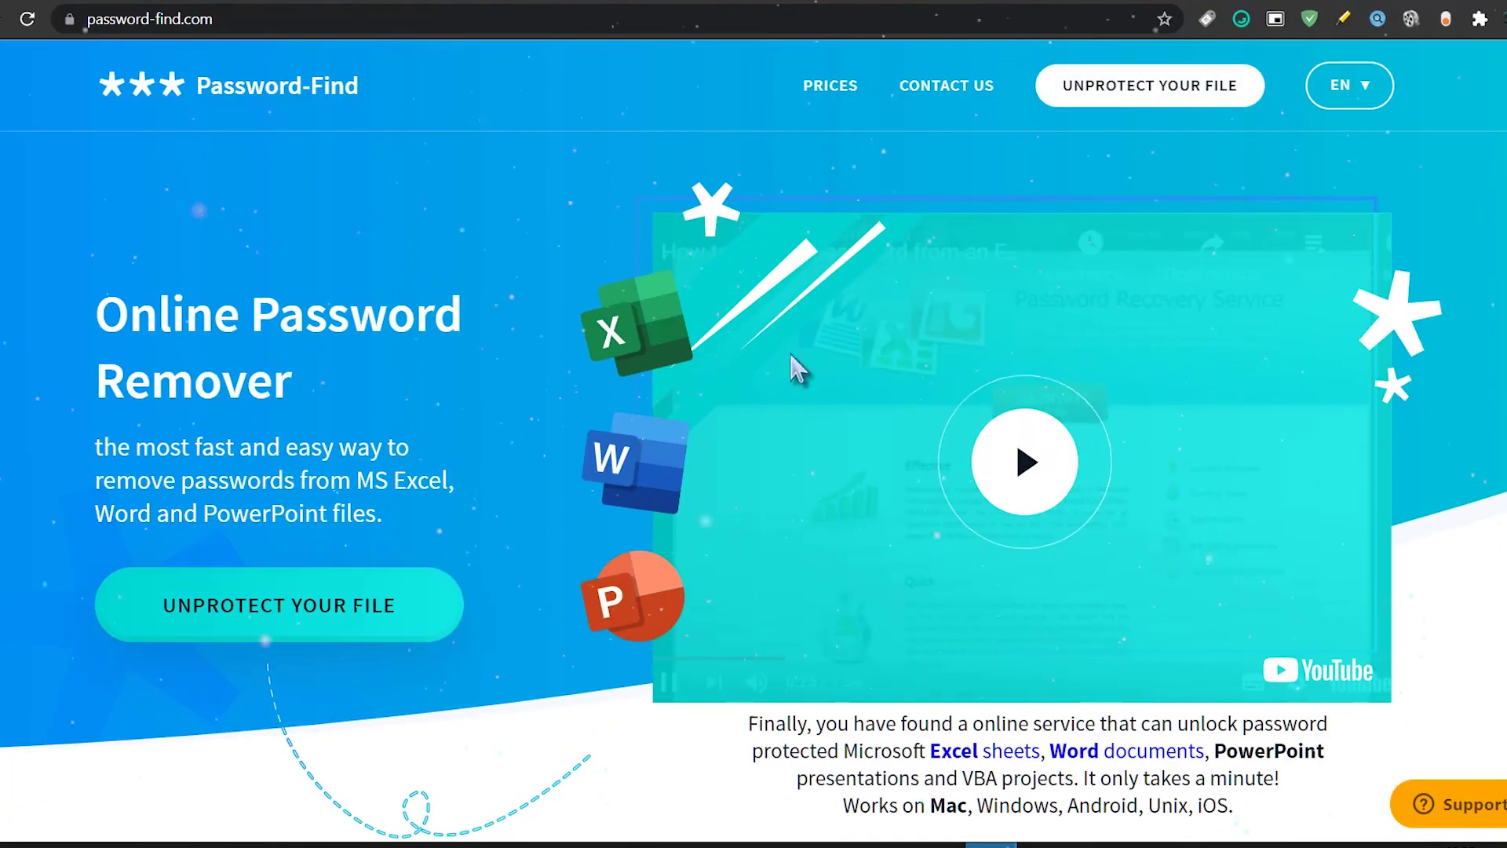
Start an unprotect job and upload clientes.xlsx from the Escritorio folder
{"action": "left_click", "coordinate": [289, 616]}
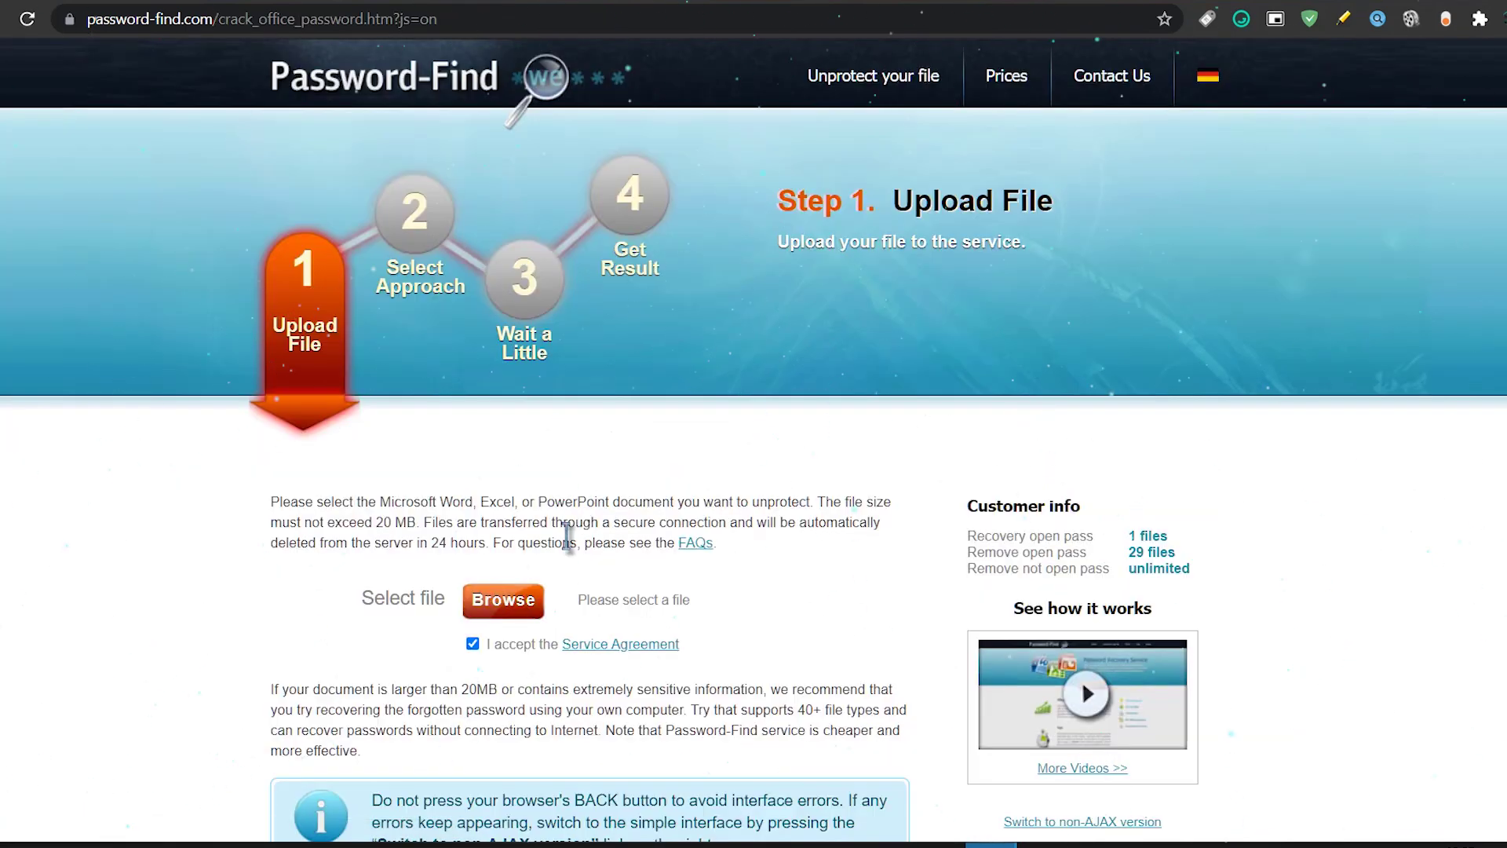
{"action": "scroll", "coordinate": [1177, 487], "scroll_direction": "down", "scroll_amount": 1}
{"action": "scroll", "coordinate": [436, 613], "scroll_direction": "up", "scroll_amount": 1}
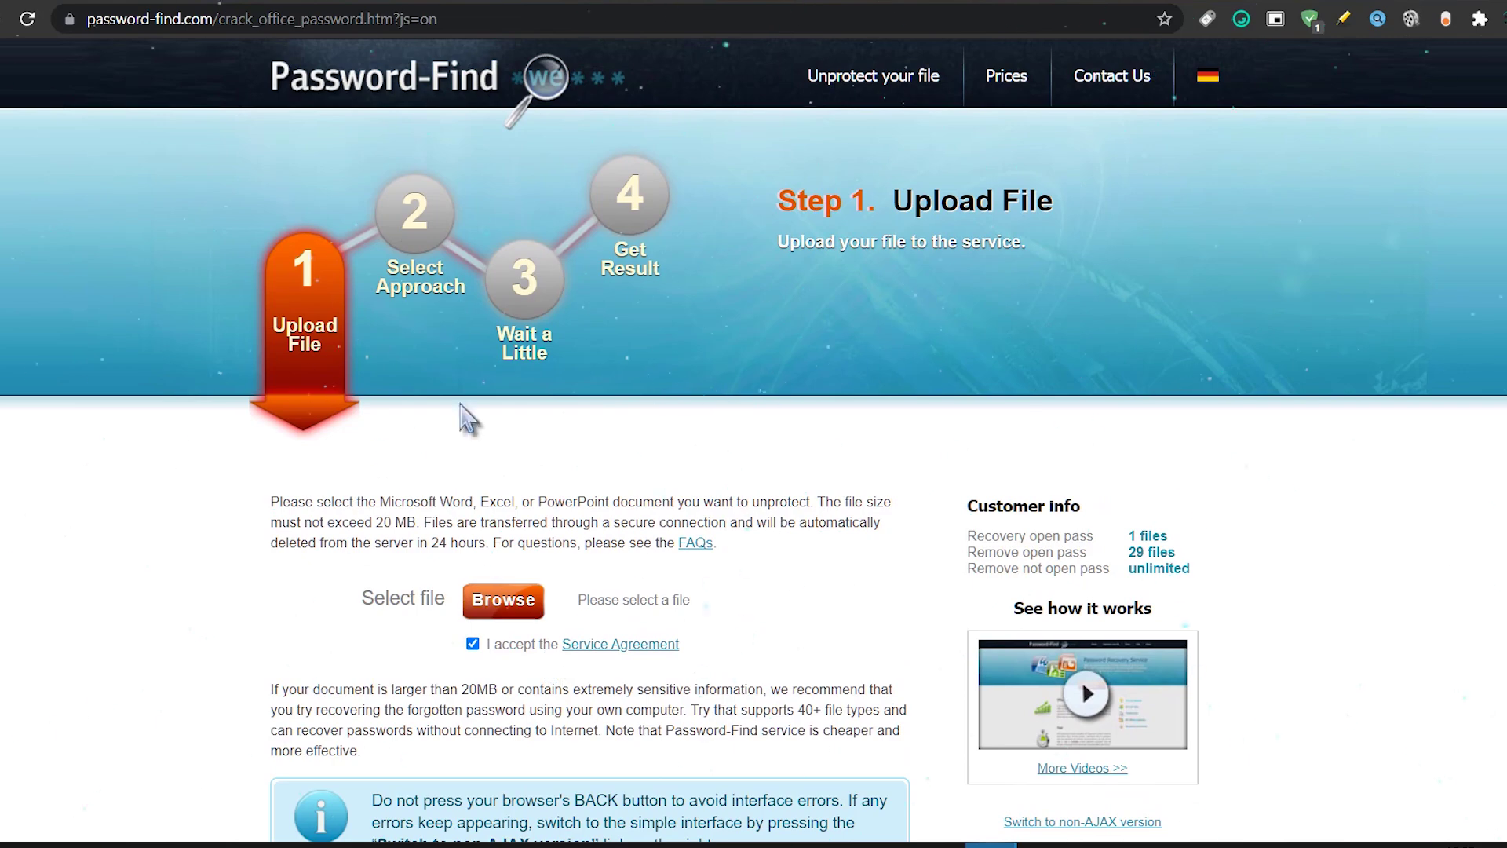
{"action": "left_click", "coordinate": [503, 602]}
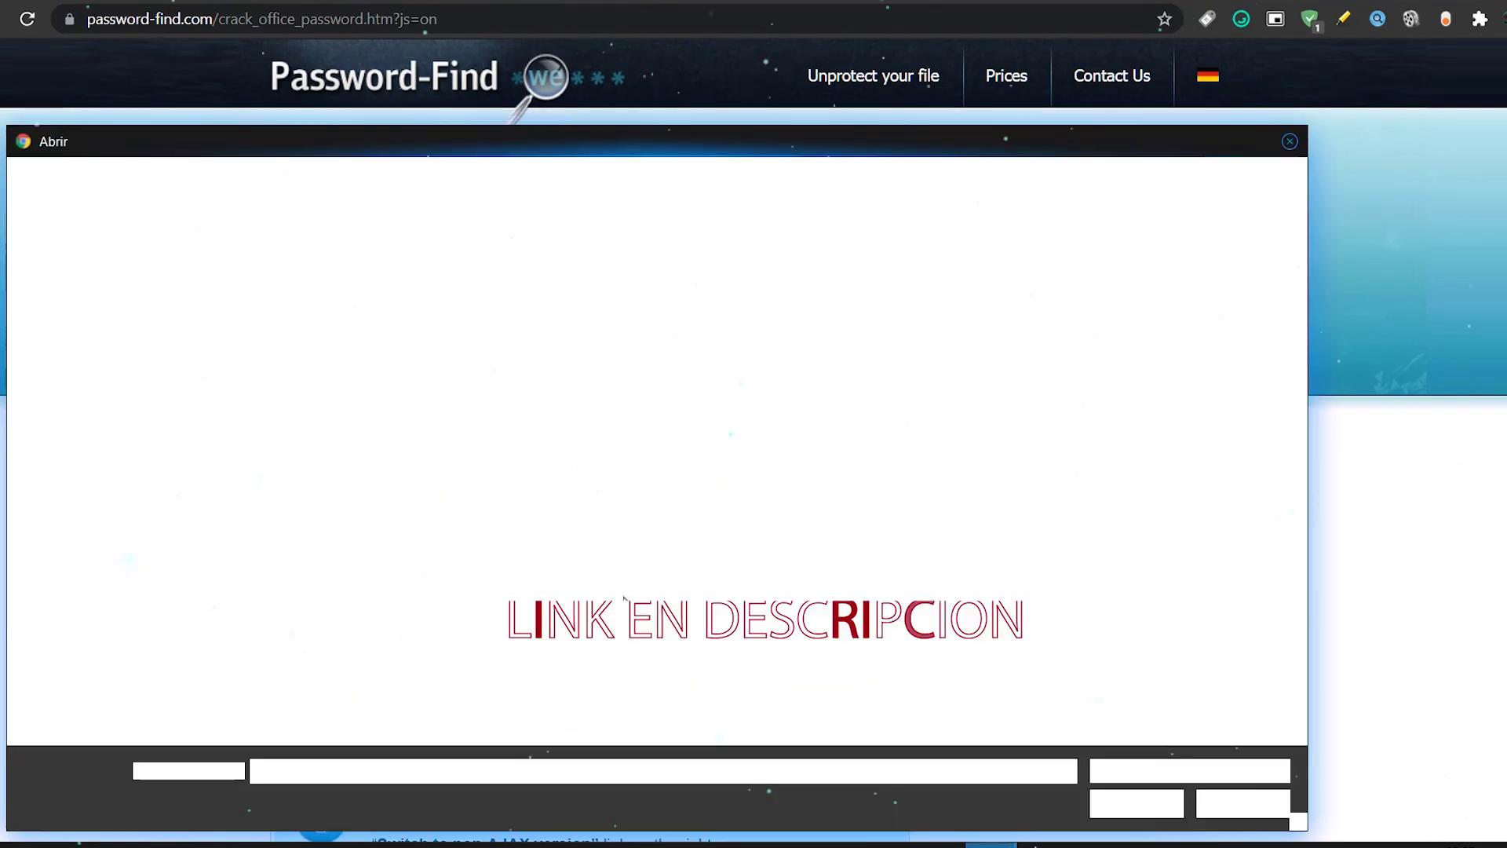
{"action": "left_click_drag", "start_coordinate": [1291, 275], "coordinate": [1302, 492]}
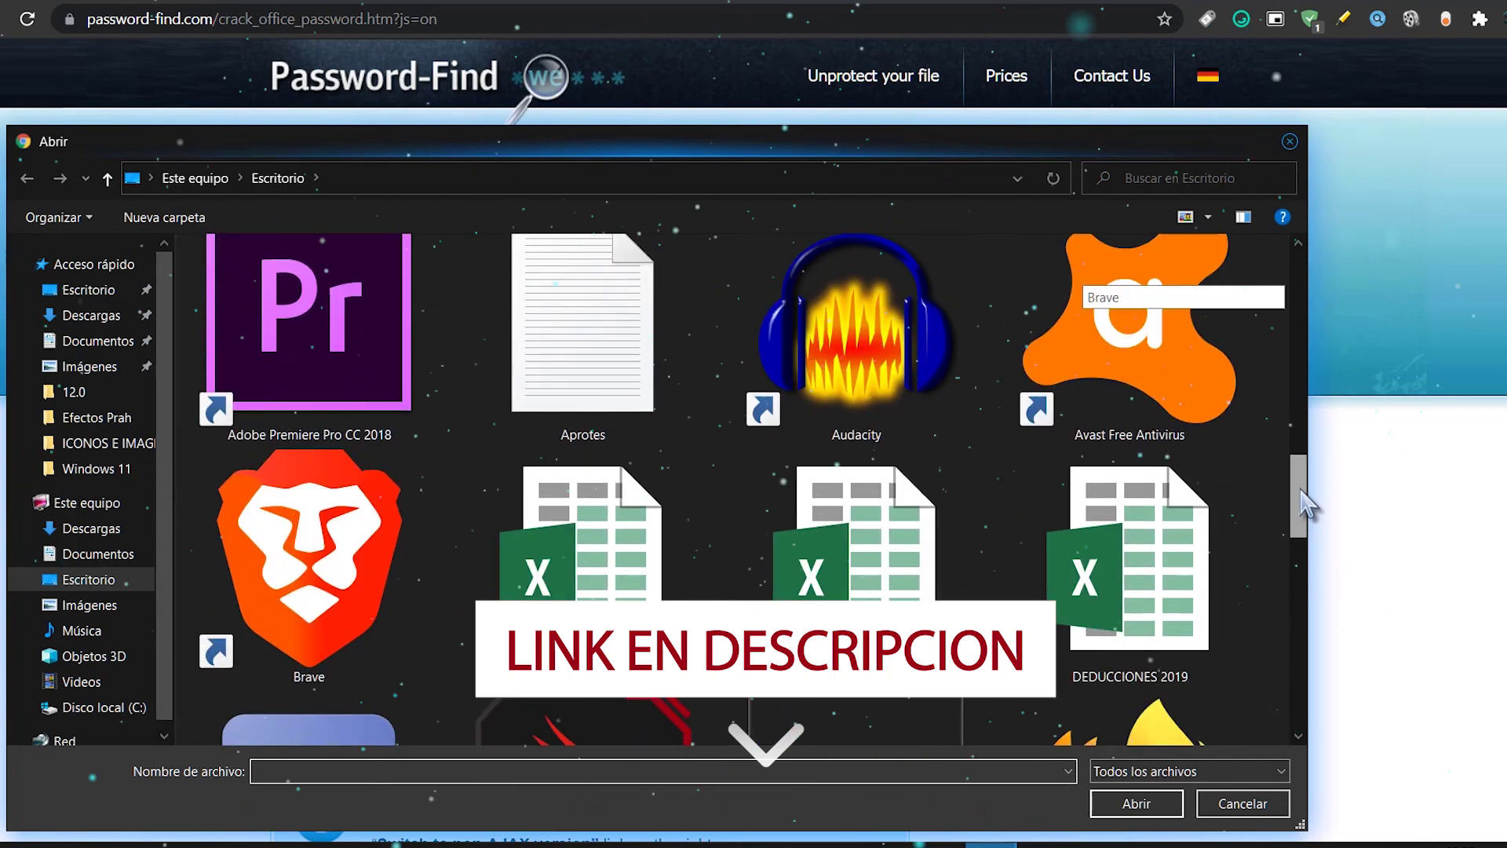
{"action": "left_click_drag", "start_coordinate": [1305, 502], "coordinate": [1315, 529]}
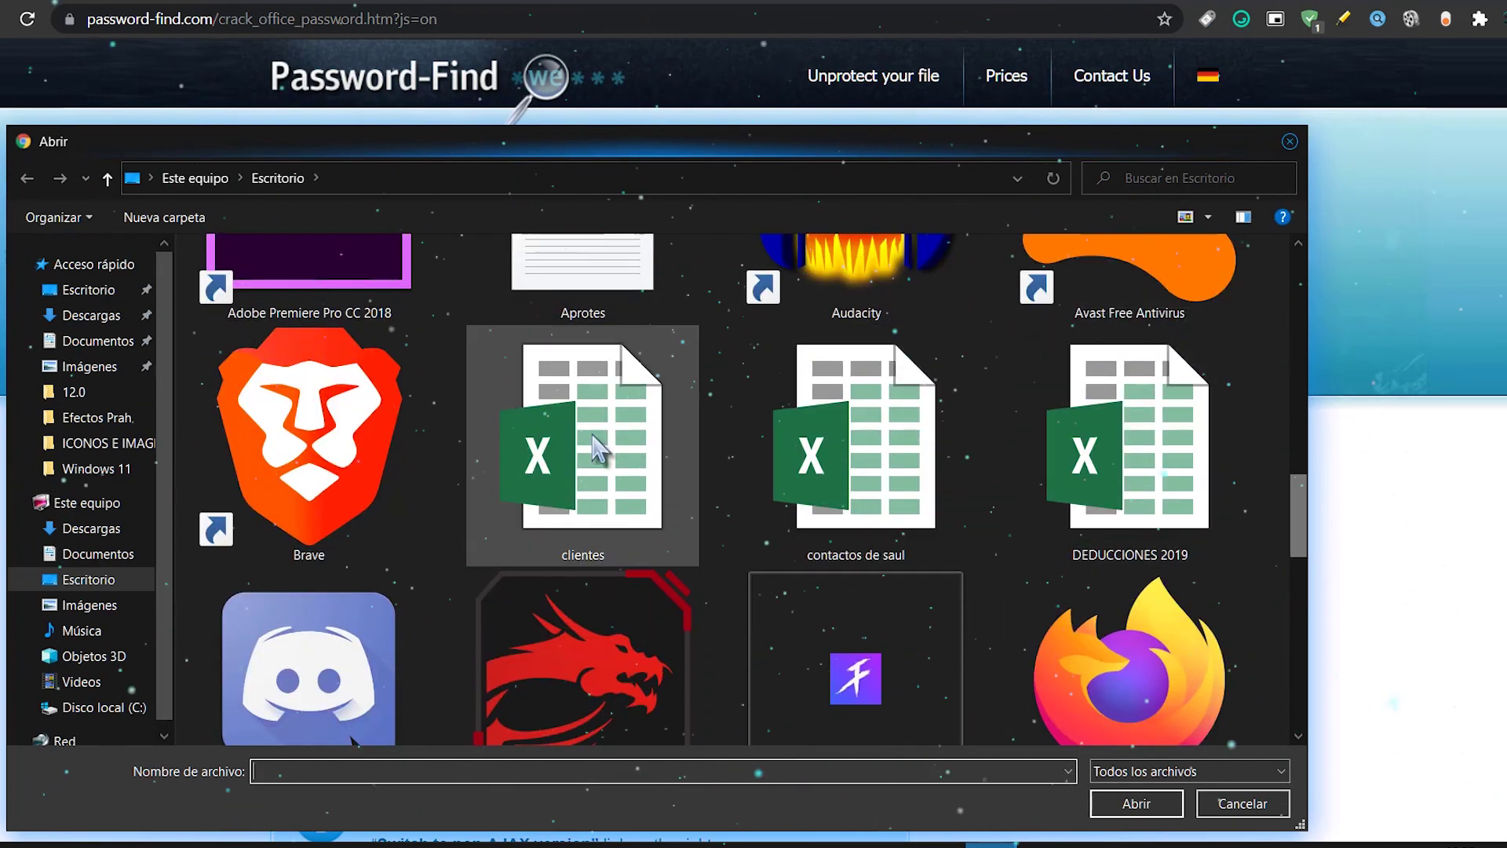
{"action": "left_click", "coordinate": [598, 449]}
{"action": "double_click", "coordinate": [598, 449]}
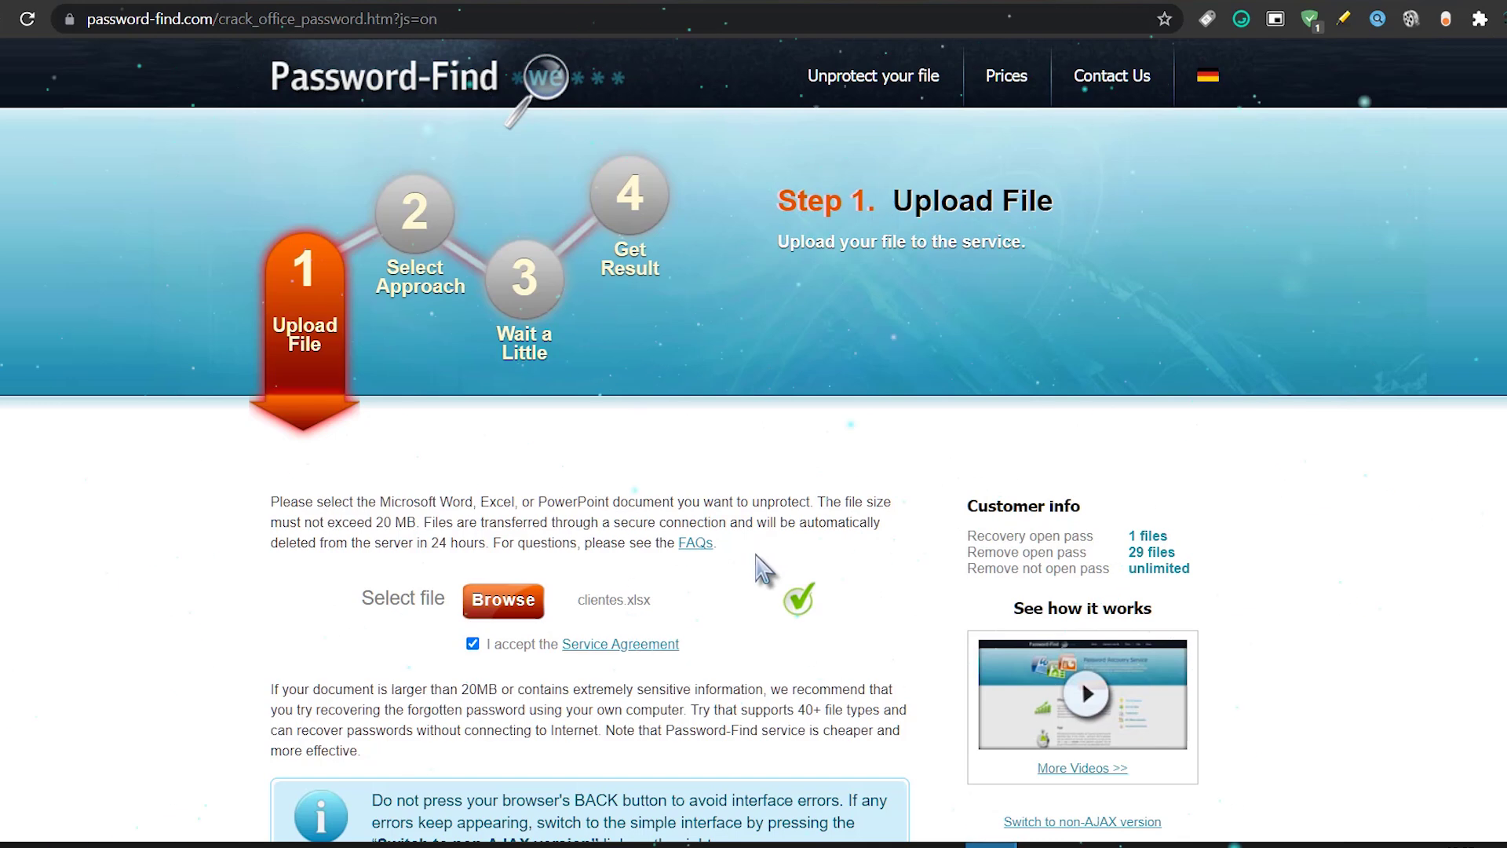
{"action": "scroll", "coordinate": [612, 459], "scroll_direction": "down", "scroll_amount": 3}
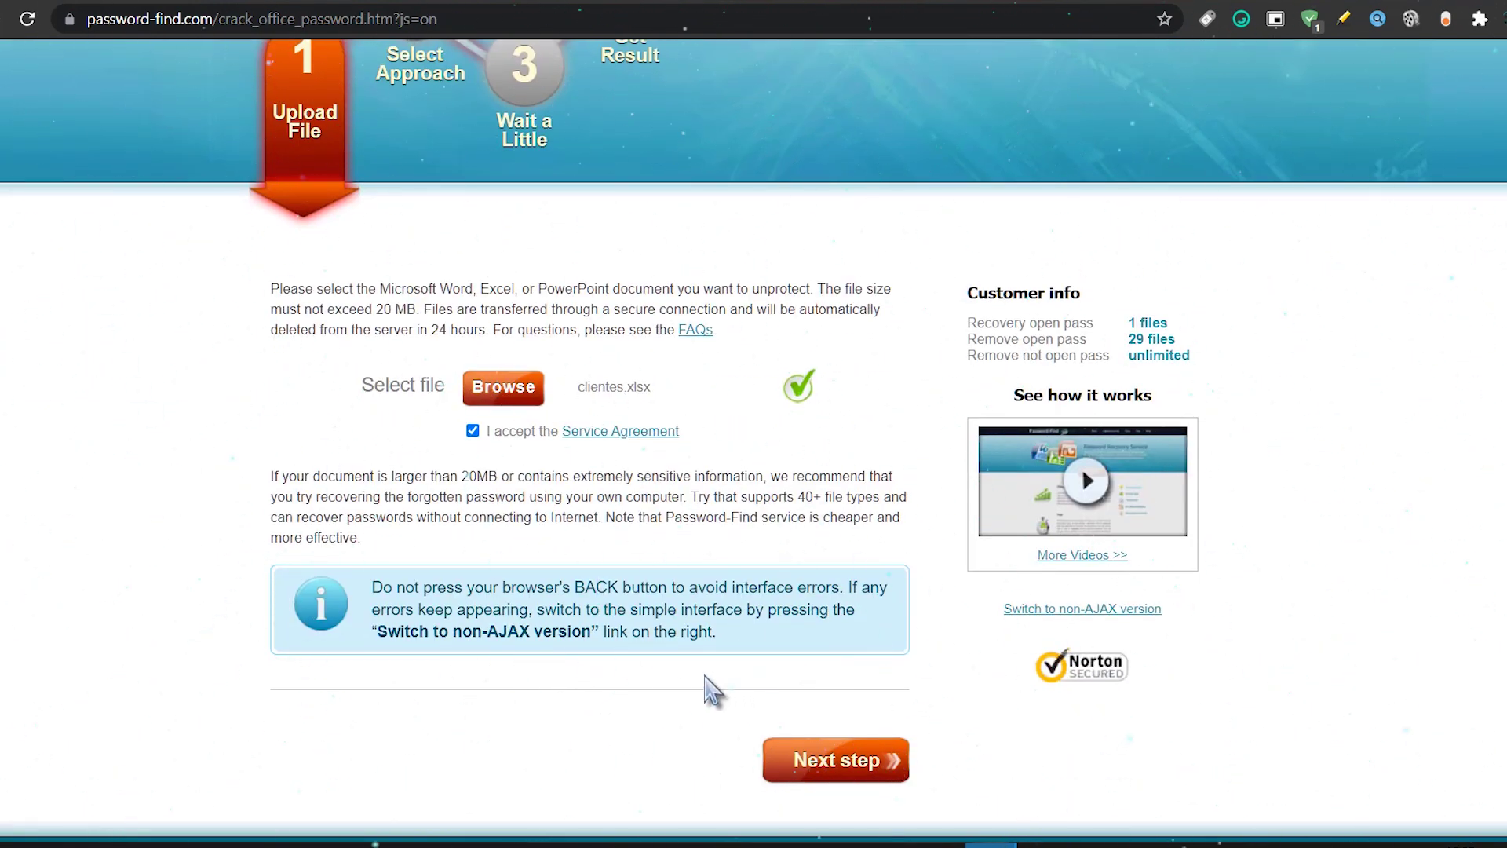
Continue to Step 2 and keep the 'Remove password (recommended)' approach for clientes.xlsx
{"action": "left_click", "coordinate": [826, 760]}
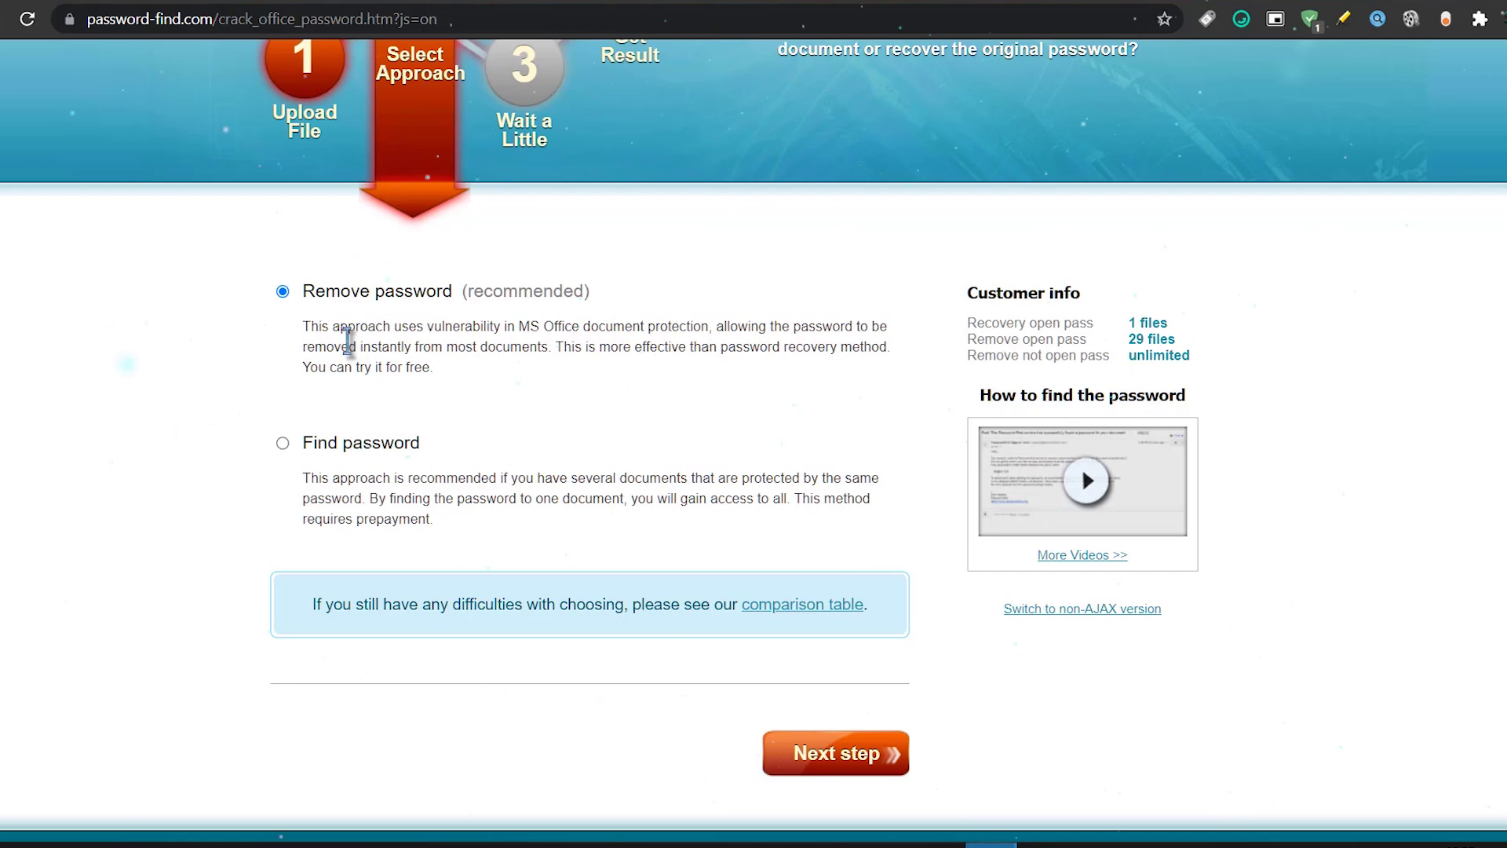
{"action": "scroll", "coordinate": [506, 502], "scroll_direction": "up", "scroll_amount": 3}
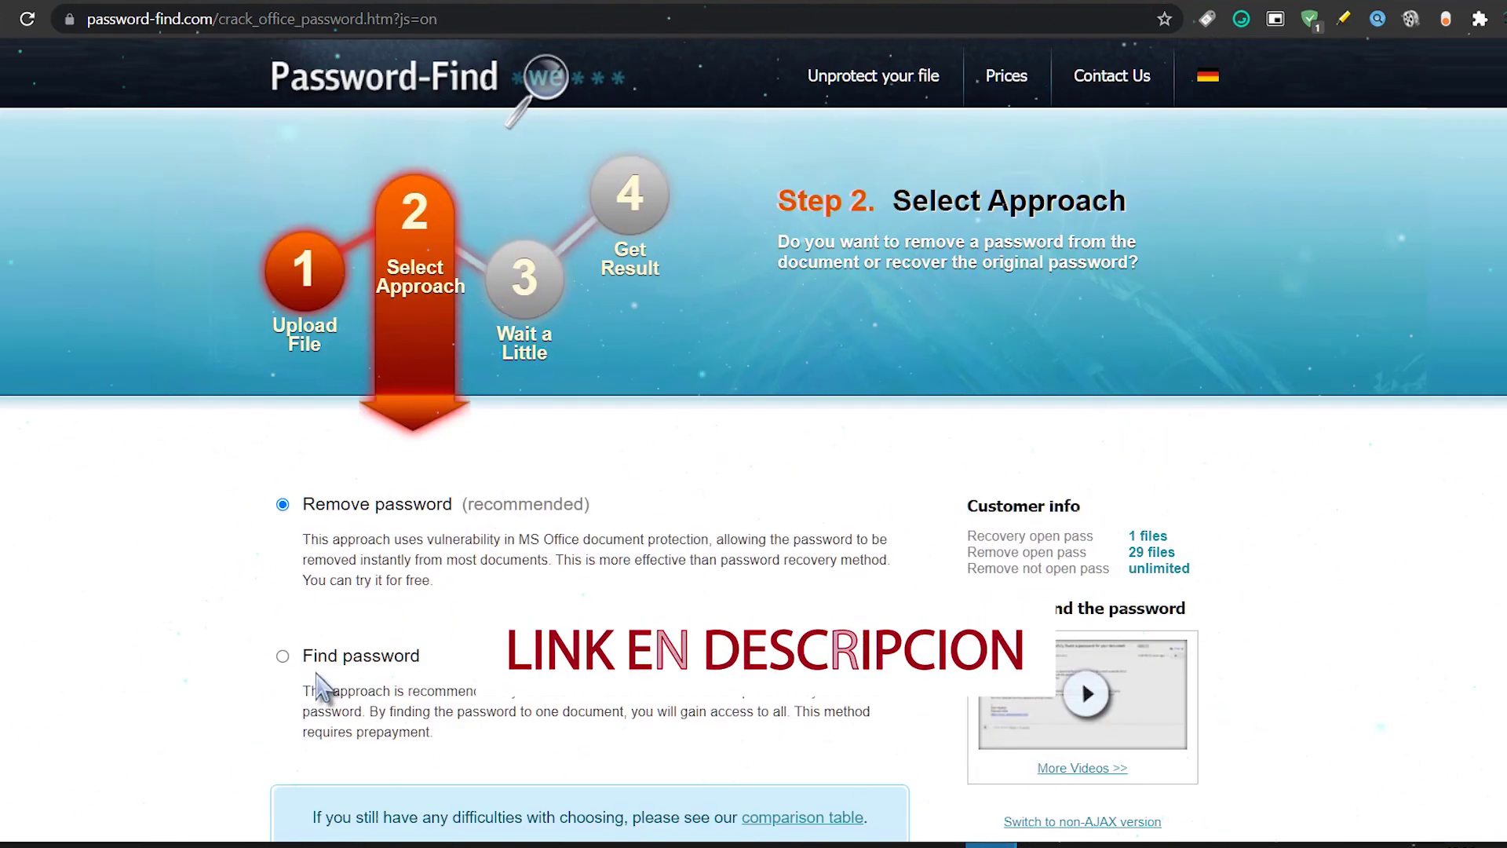
{"action": "scroll", "coordinate": [401, 718], "scroll_direction": "down", "scroll_amount": 1}
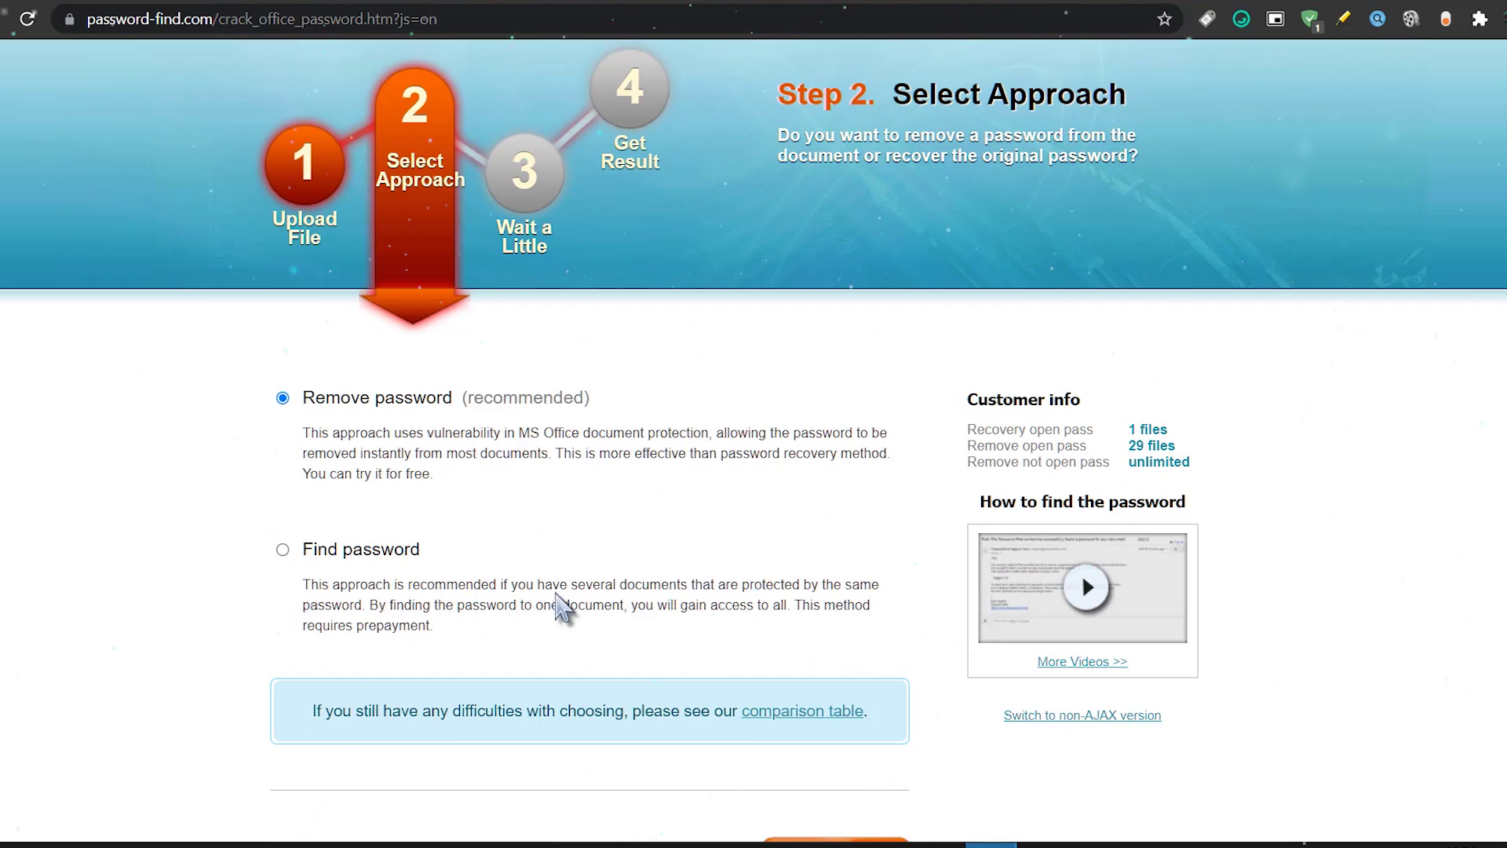
{"action": "scroll", "coordinate": [283, 451], "scroll_direction": "down", "scroll_amount": 1}
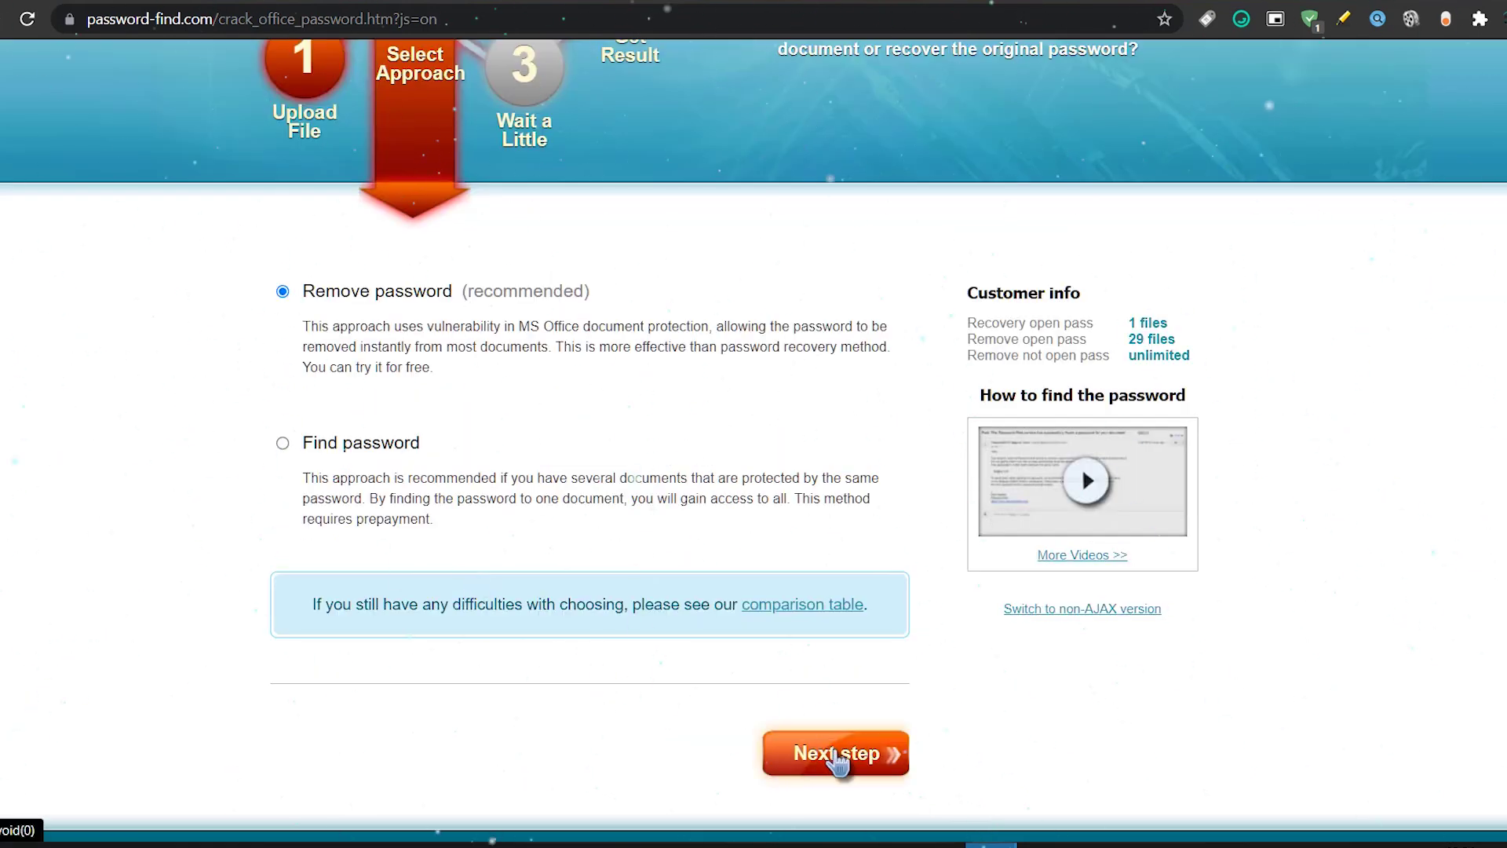
Remove the passwords, then download the decrypted .xlsx and open it in Excel
{"action": "left_click", "coordinate": [837, 755]}
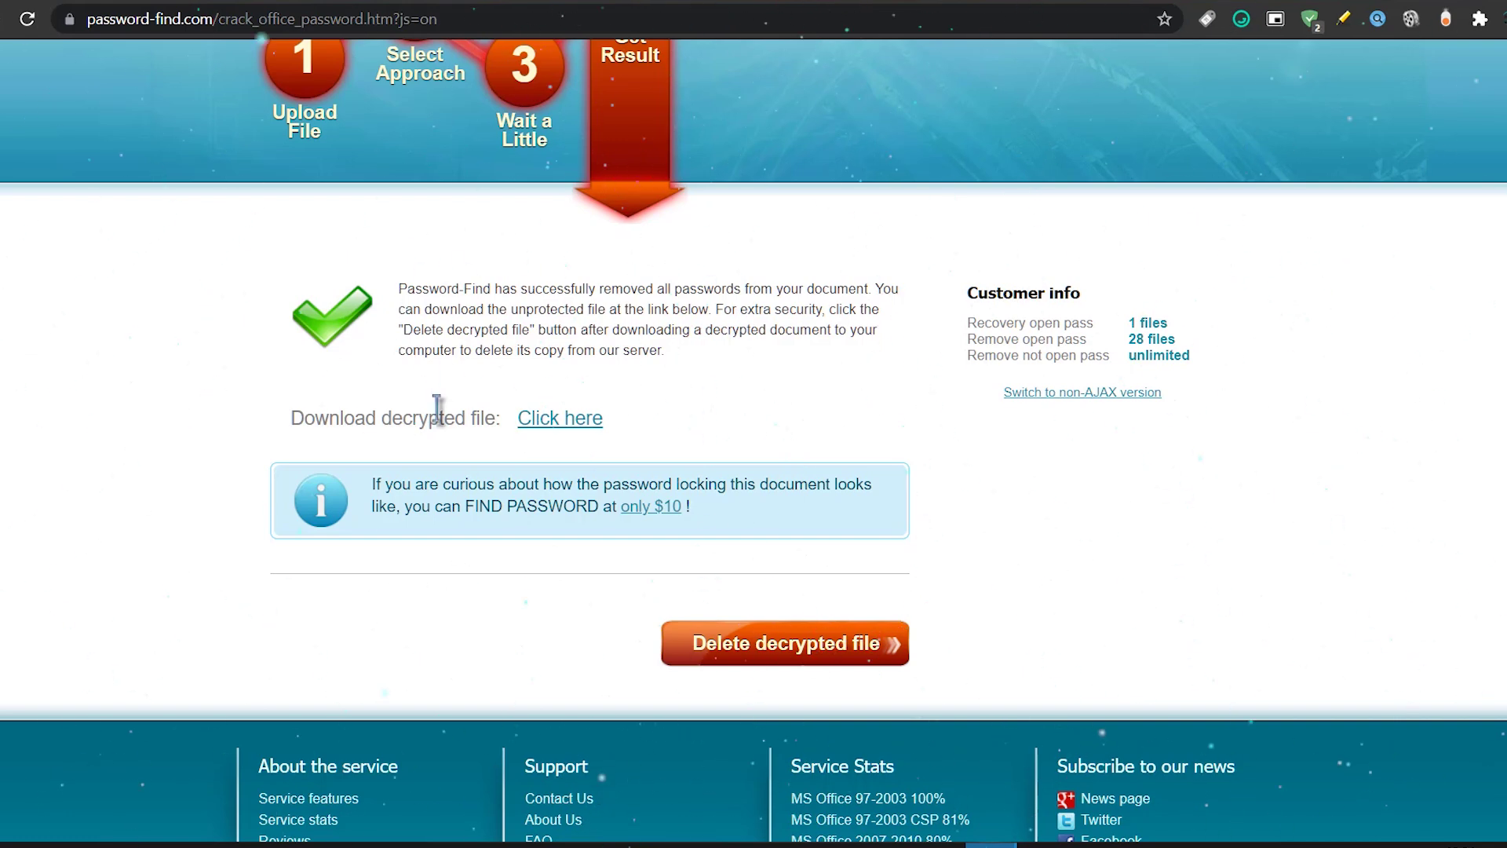
{"action": "left_click", "coordinate": [559, 421]}
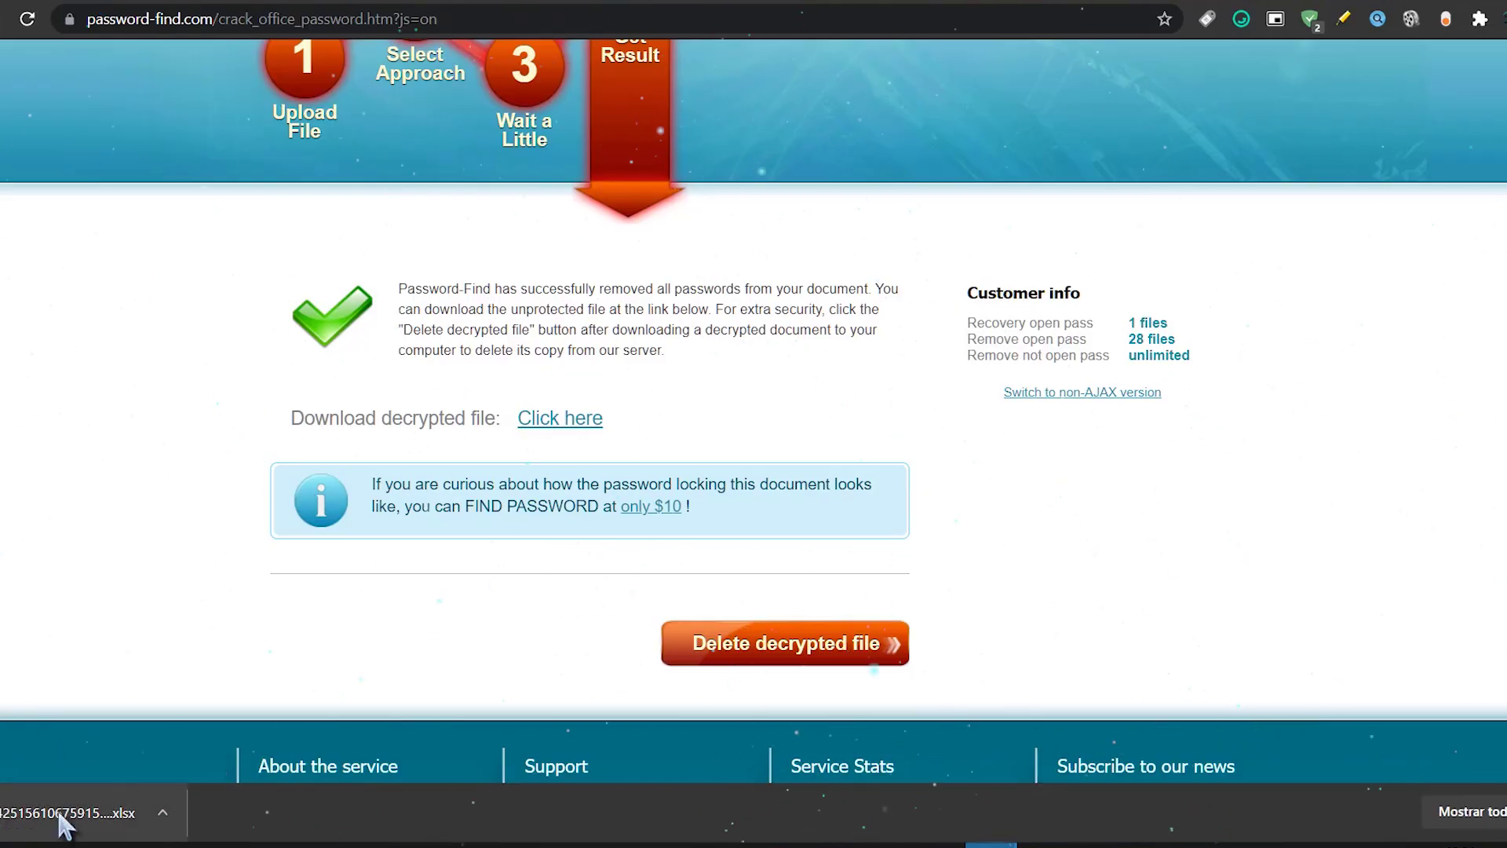
{"action": "left_click", "coordinate": [31, 813]}
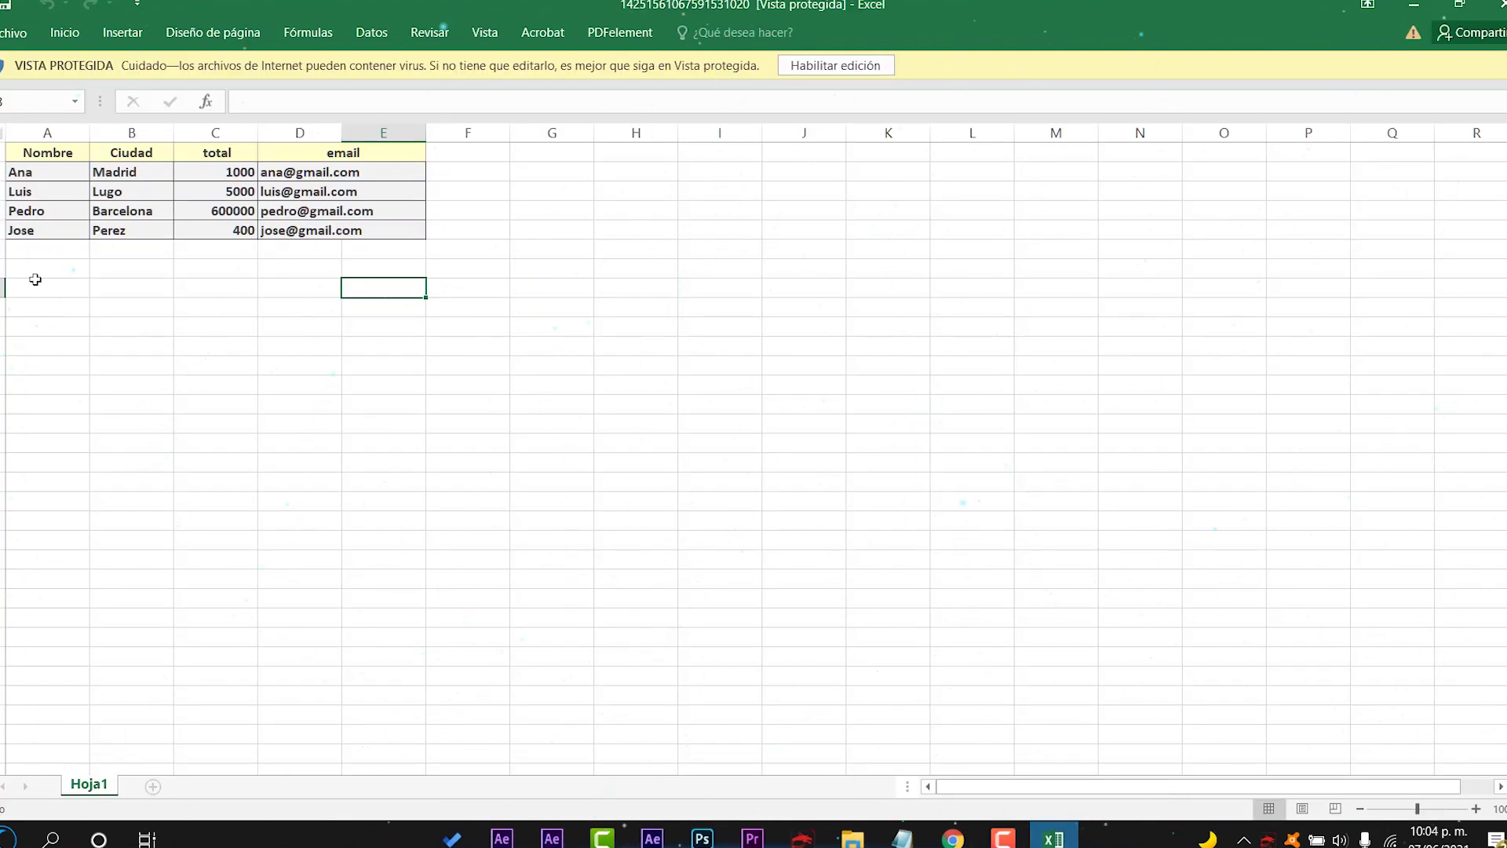
Check a few cells in the Ciudad column and enable editing in the decrypted workbook
{"action": "left_click", "coordinate": [117, 212]}
{"action": "left_click", "coordinate": [114, 169]}
{"action": "left_click", "coordinate": [111, 227]}
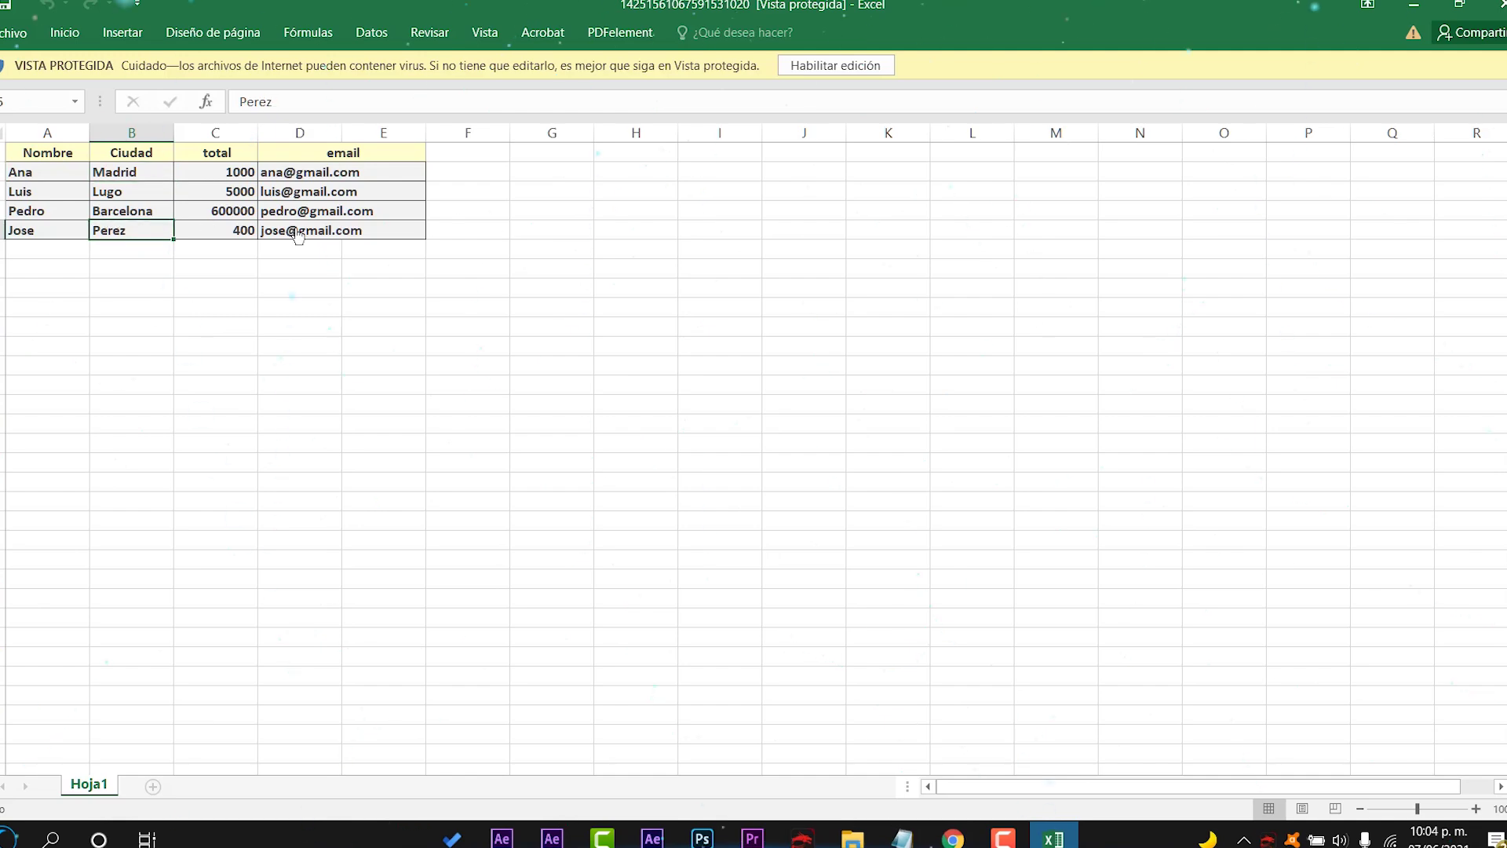
{"action": "left_click", "coordinate": [835, 65]}
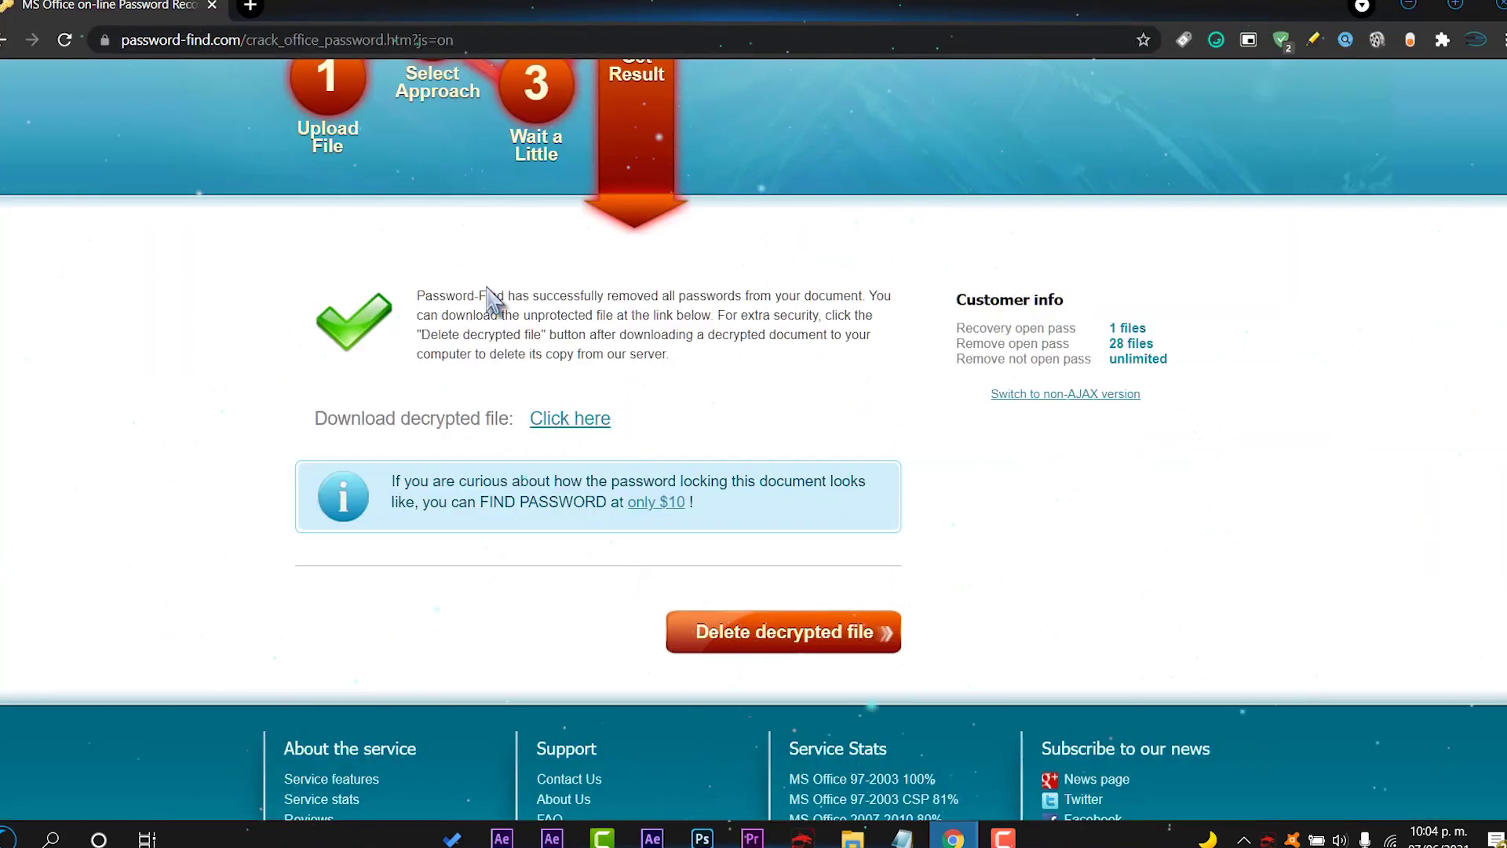
Delete the decrypted copy of clientes.xlsx from the Password-Find server
{"action": "scroll", "coordinate": [487, 298], "scroll_direction": "up", "scroll_amount": 3}
{"action": "scroll", "coordinate": [673, 498], "scroll_direction": "down", "scroll_amount": 4}
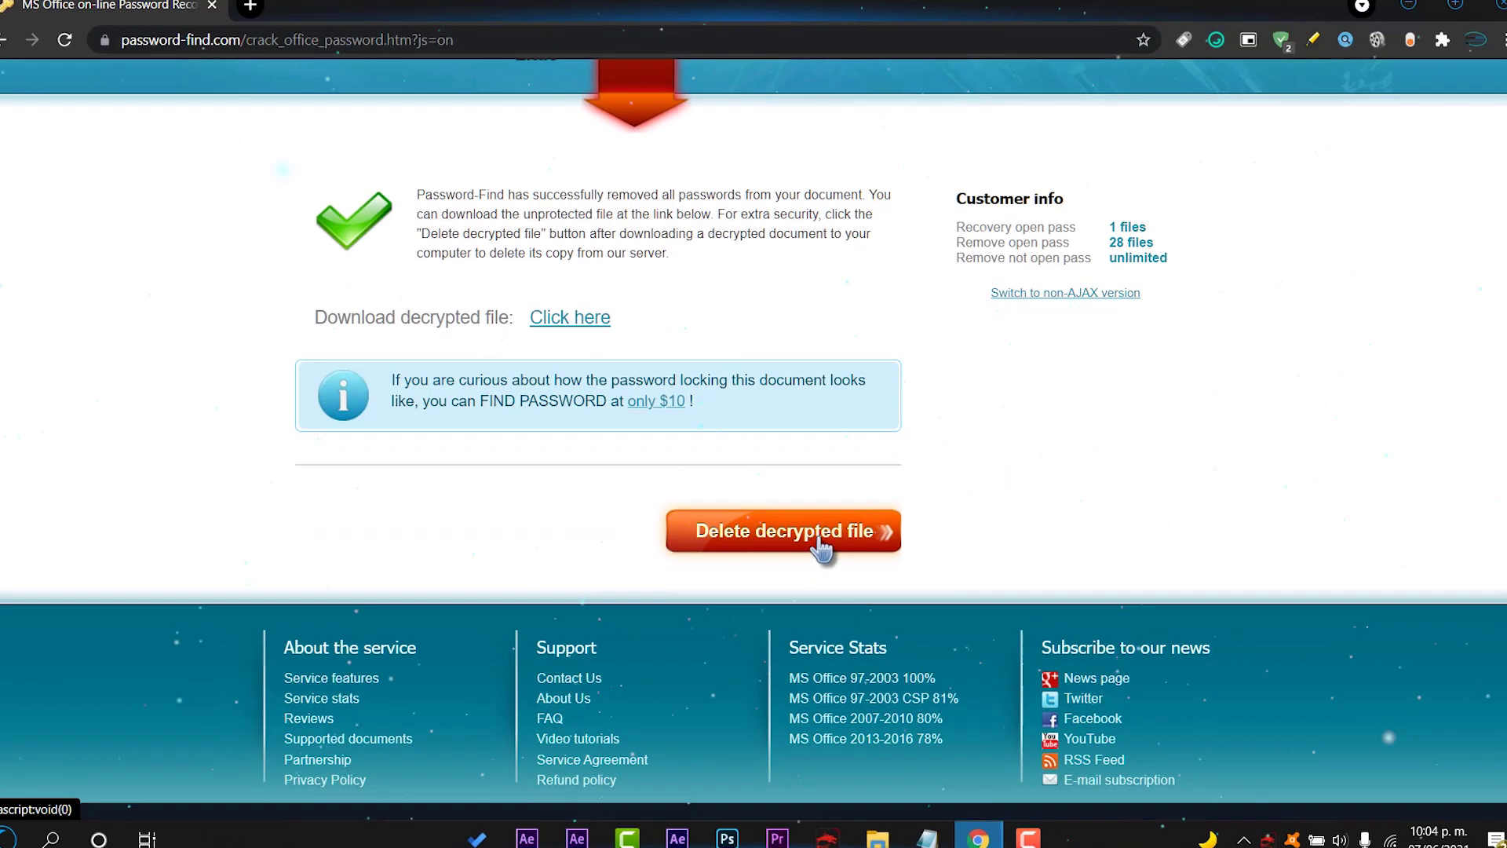
{"action": "left_click", "coordinate": [754, 534]}
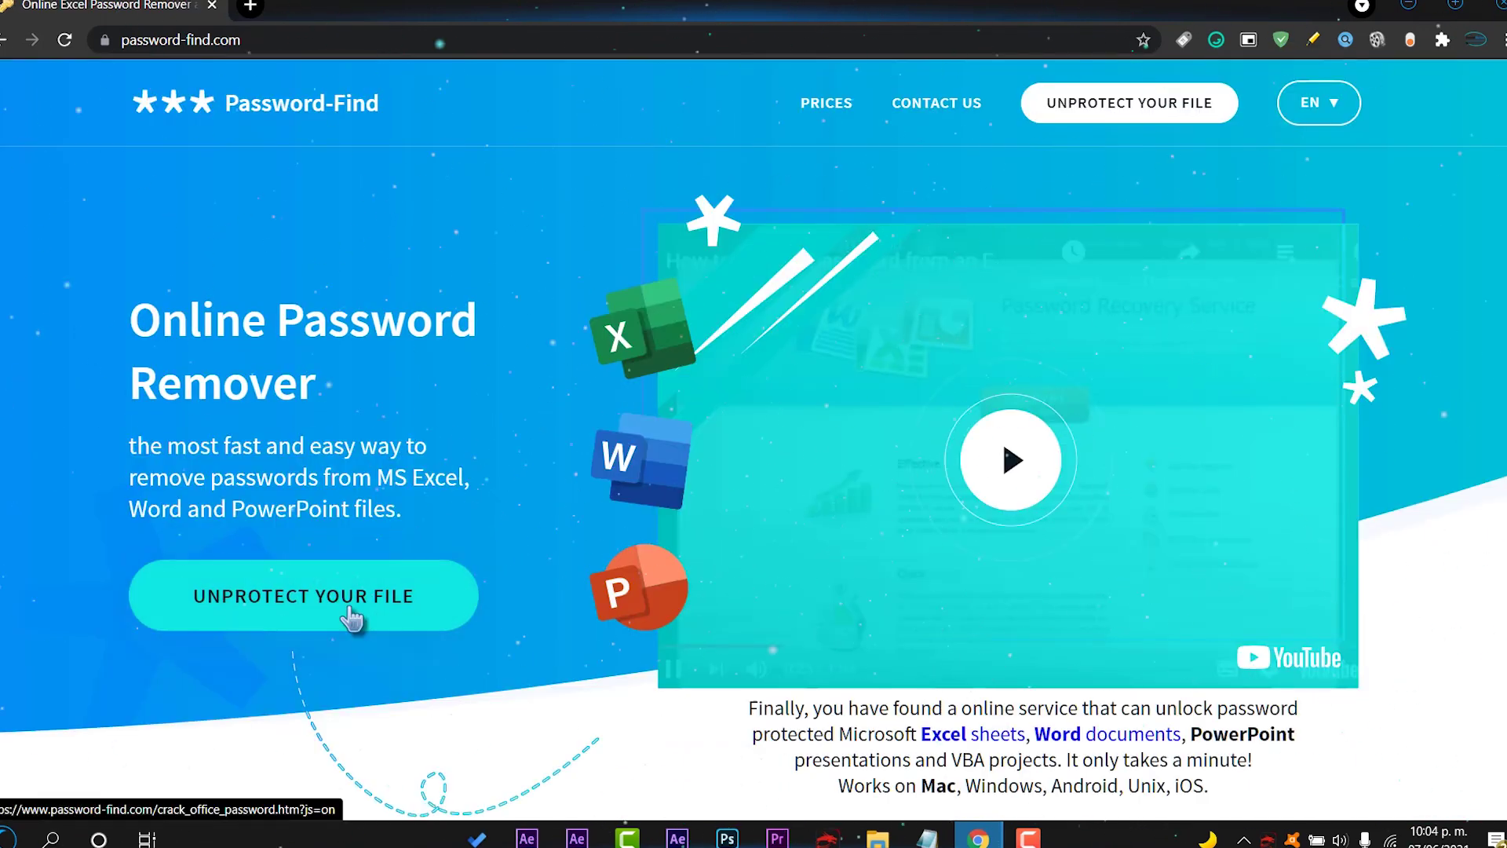
Upload contactos de saul.xlsx and choose the Find password approach
{"action": "left_click", "coordinate": [345, 614]}
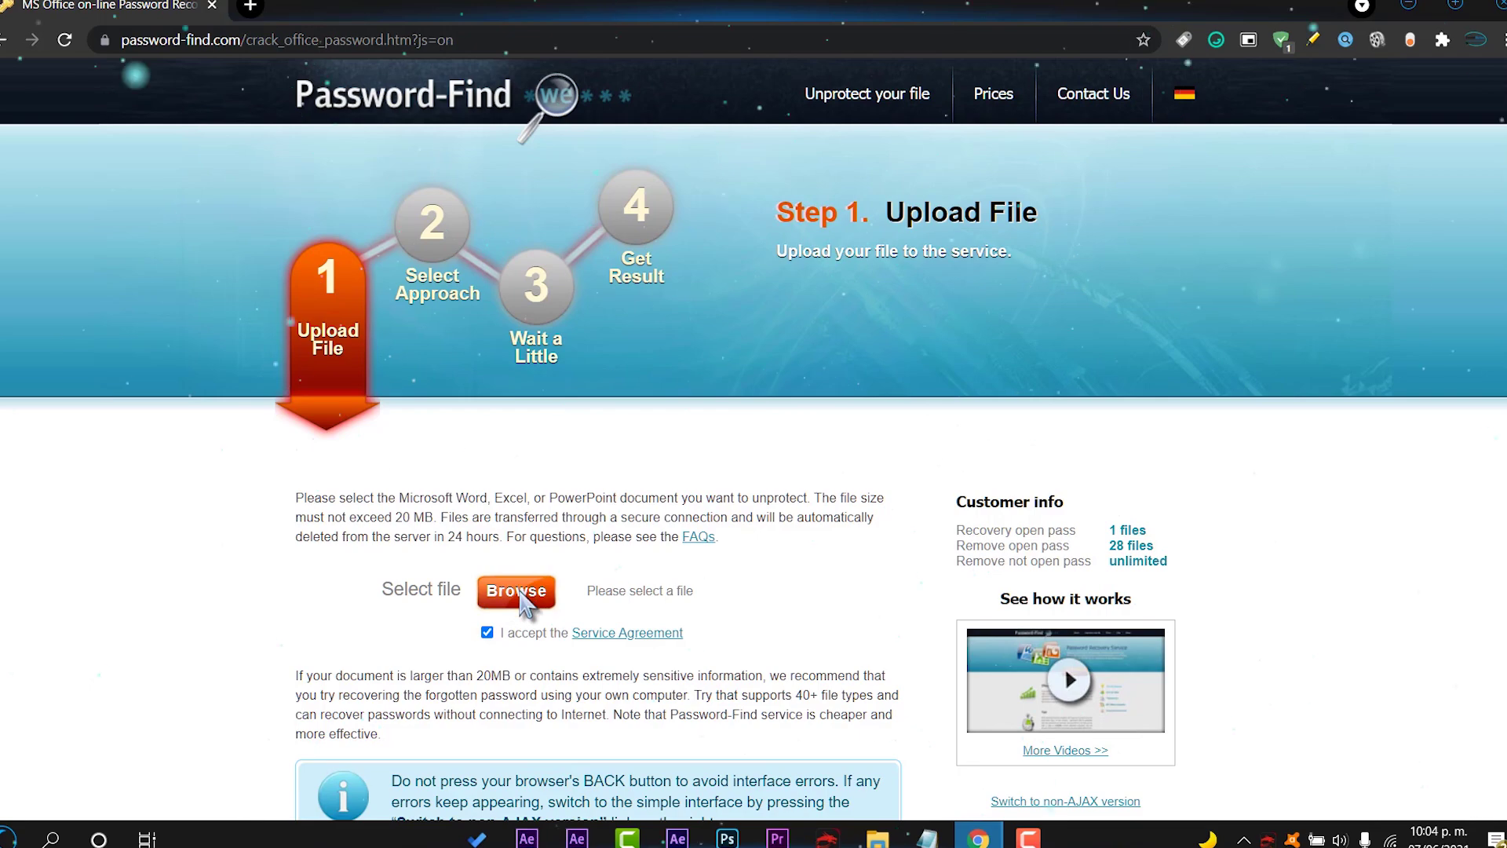
{"action": "left_click", "coordinate": [609, 587]}
{"action": "scroll", "coordinate": [644, 455], "scroll_direction": "down", "scroll_amount": 5}
{"action": "scroll", "coordinate": [699, 554], "scroll_direction": "down", "scroll_amount": 5}
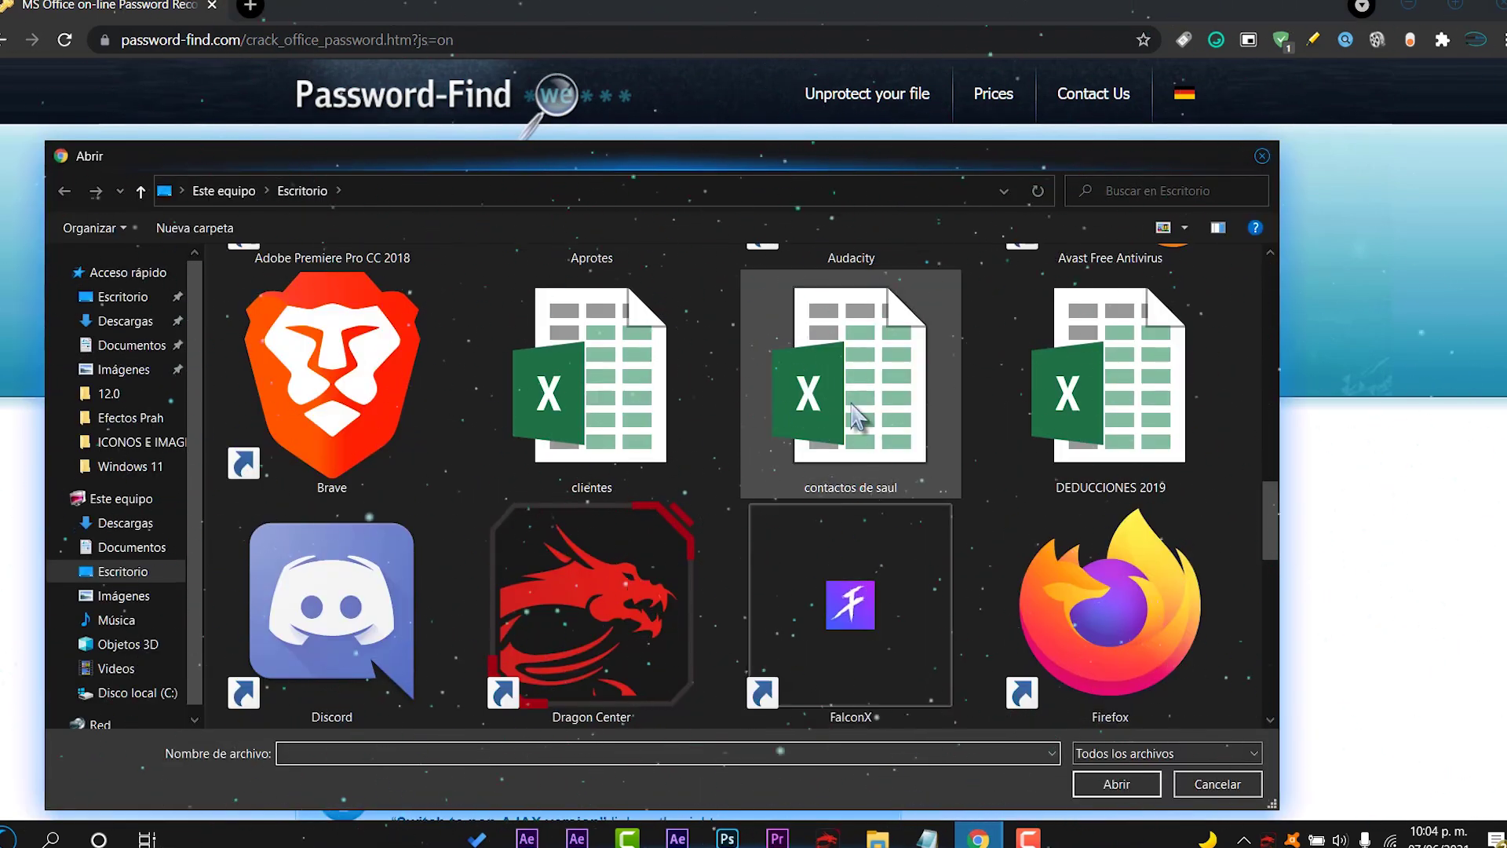
{"action": "double_click", "coordinate": [854, 420]}
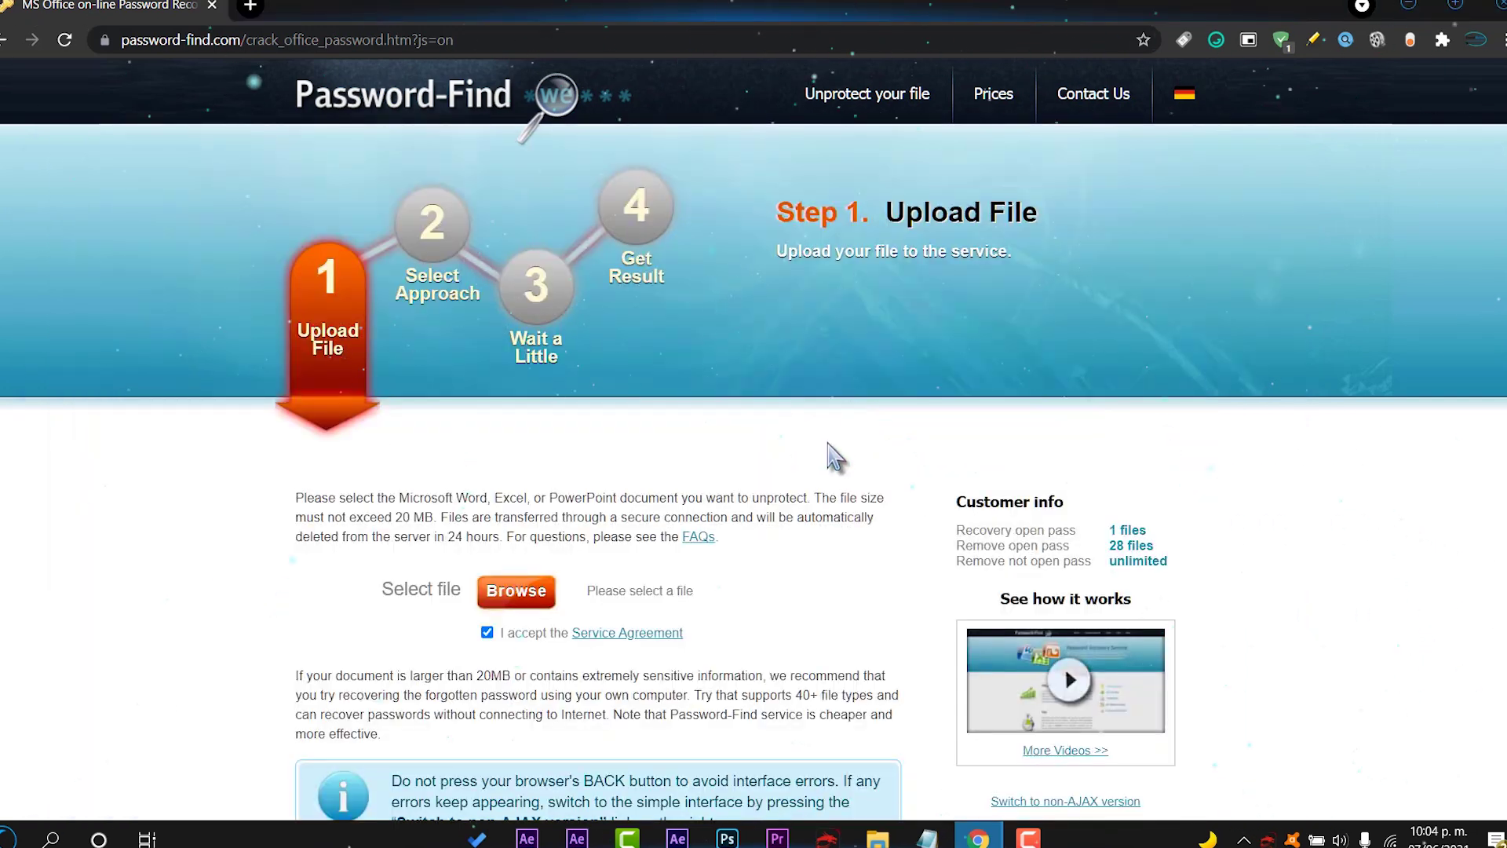
{"action": "scroll", "coordinate": [612, 588], "scroll_direction": "down", "scroll_amount": 3}
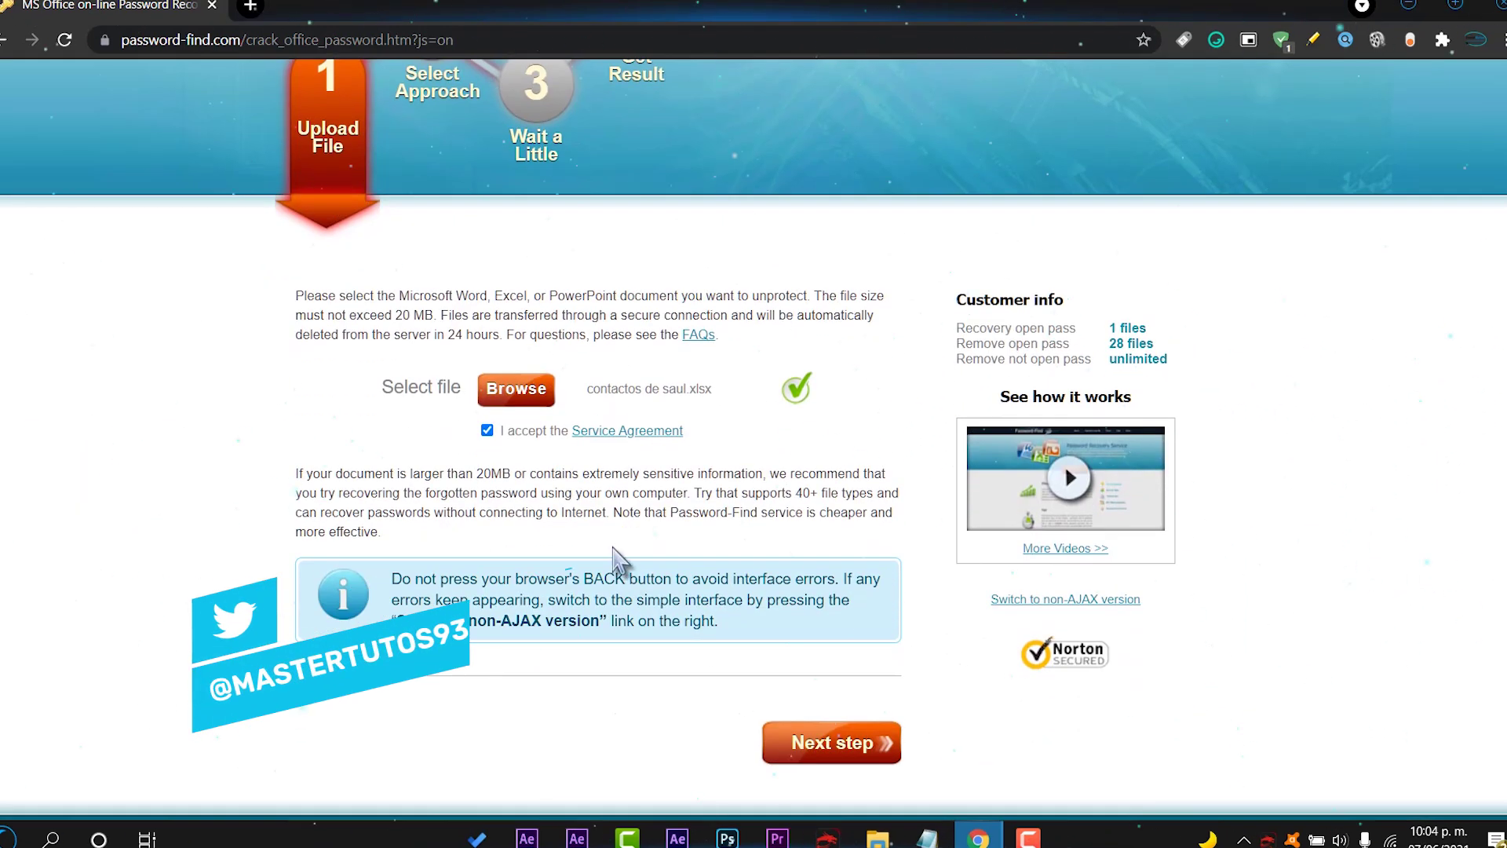
{"action": "left_click", "coordinate": [838, 745]}
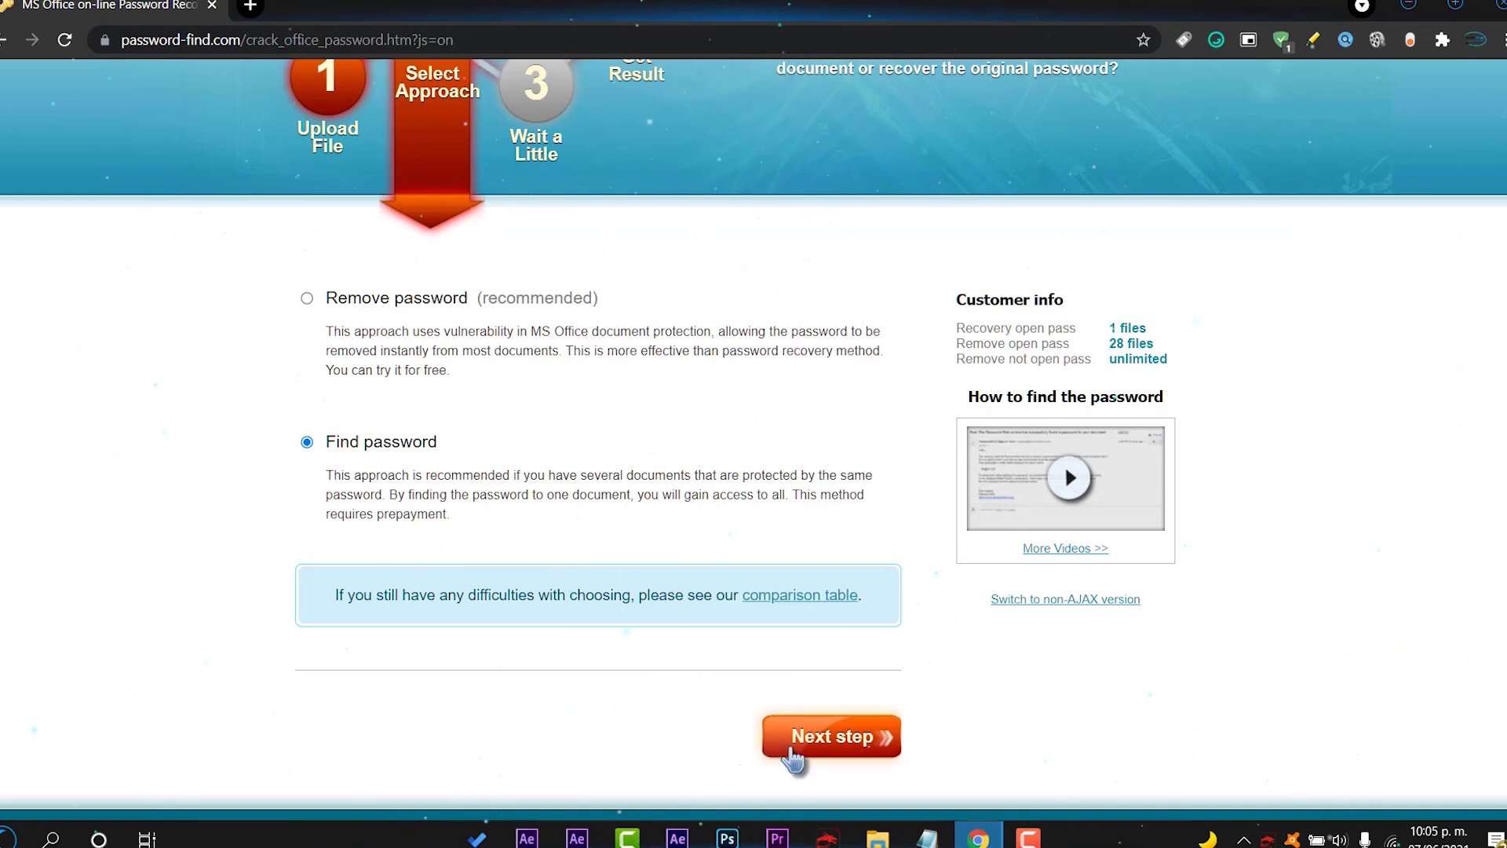
{"action": "left_click", "coordinate": [838, 738]}
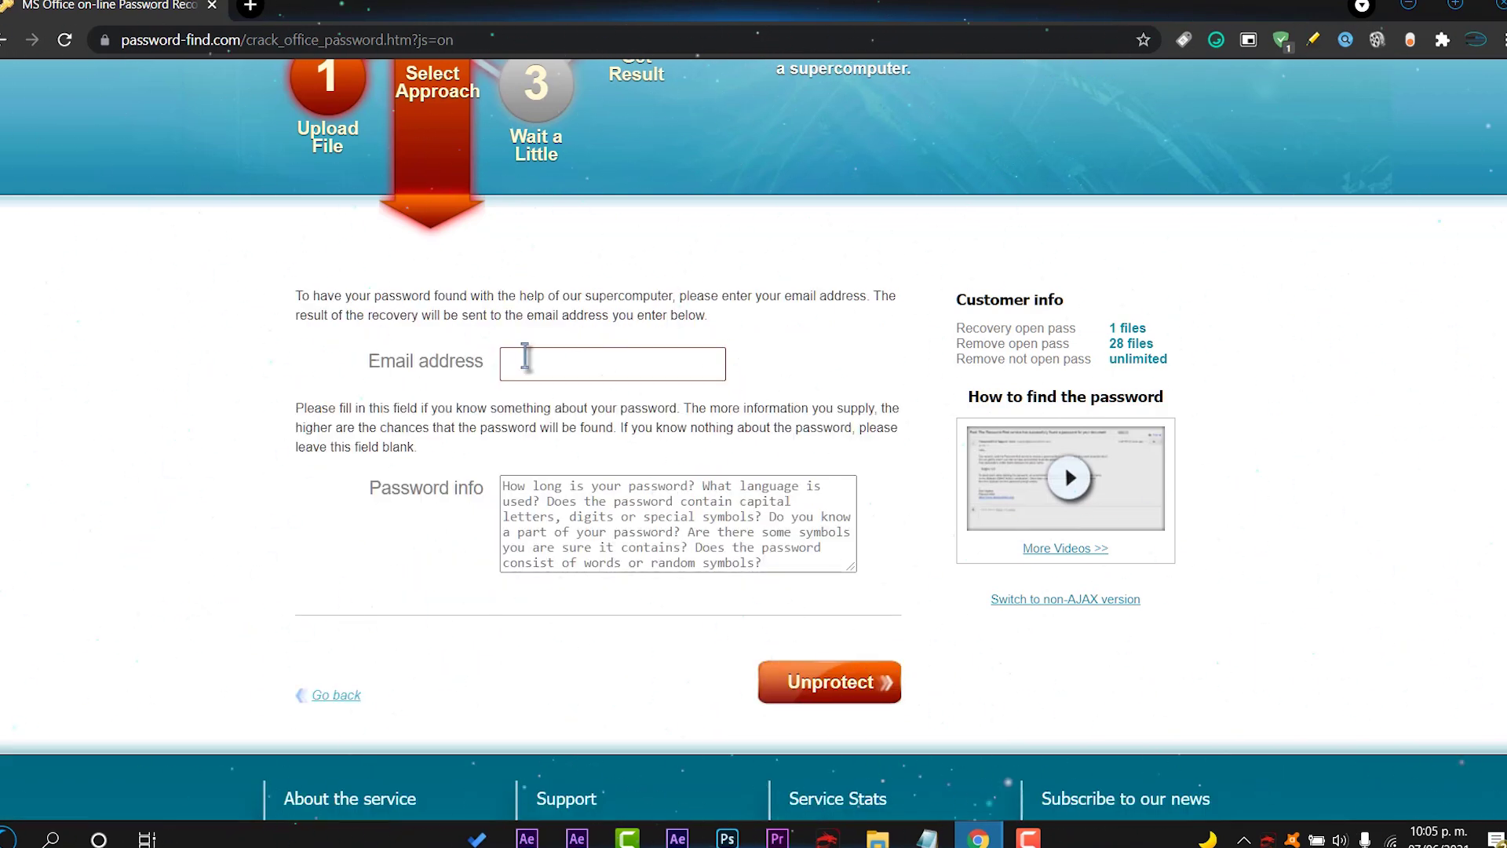
Enter the contact e-mail and candidate password hints, then submit to recover the open password
{"action": "left_click", "coordinate": [525, 357]}
{"action": "left_click", "coordinate": [597, 442]}
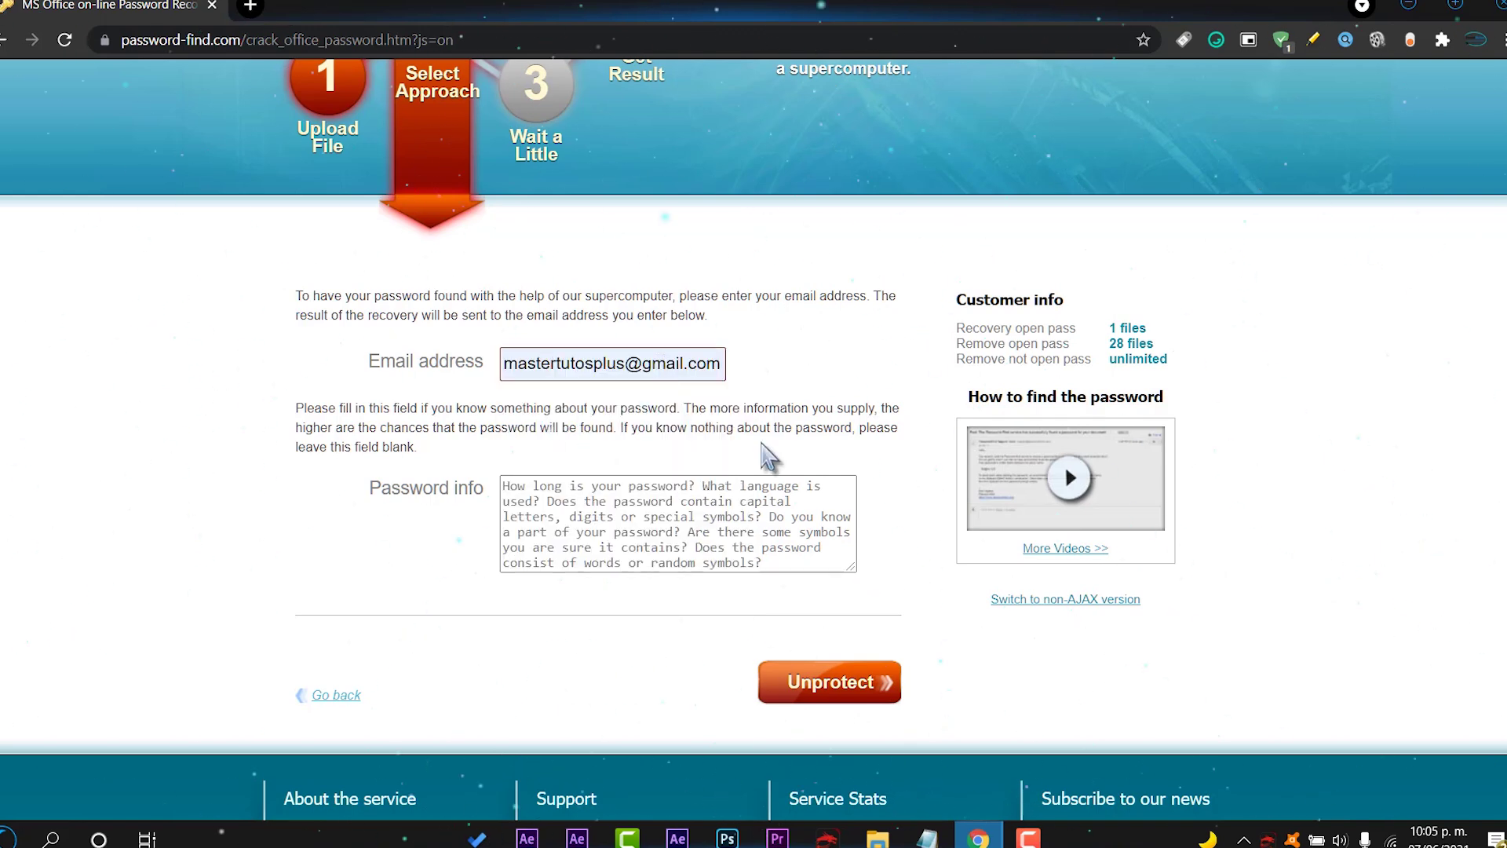
{"action": "left_click", "coordinate": [585, 514]}
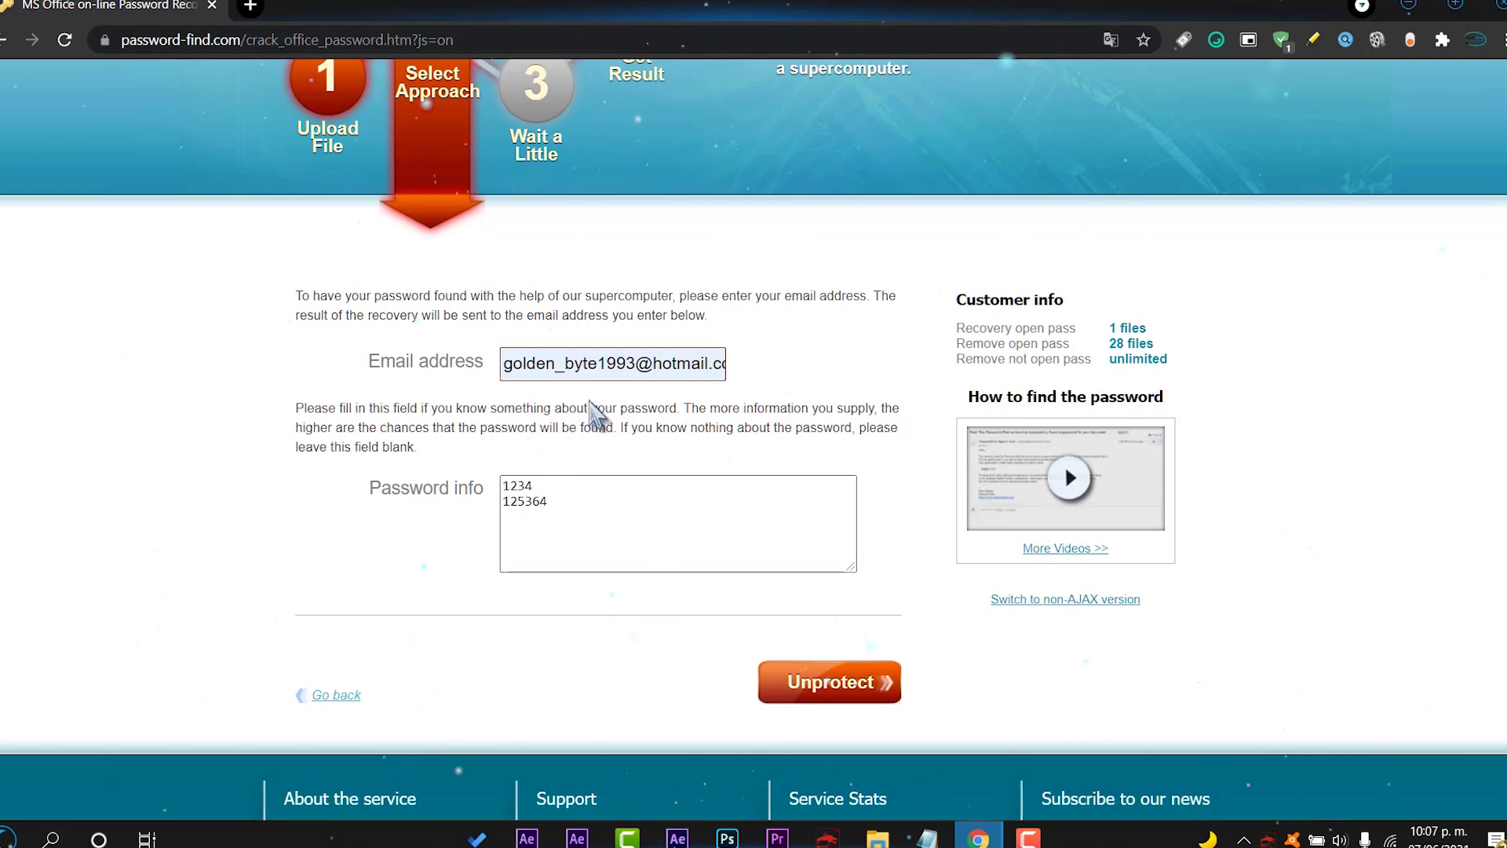
{"action": "left_click_drag", "start_coordinate": [558, 503], "coordinate": [505, 477]}
{"action": "left_click", "coordinate": [573, 531]}
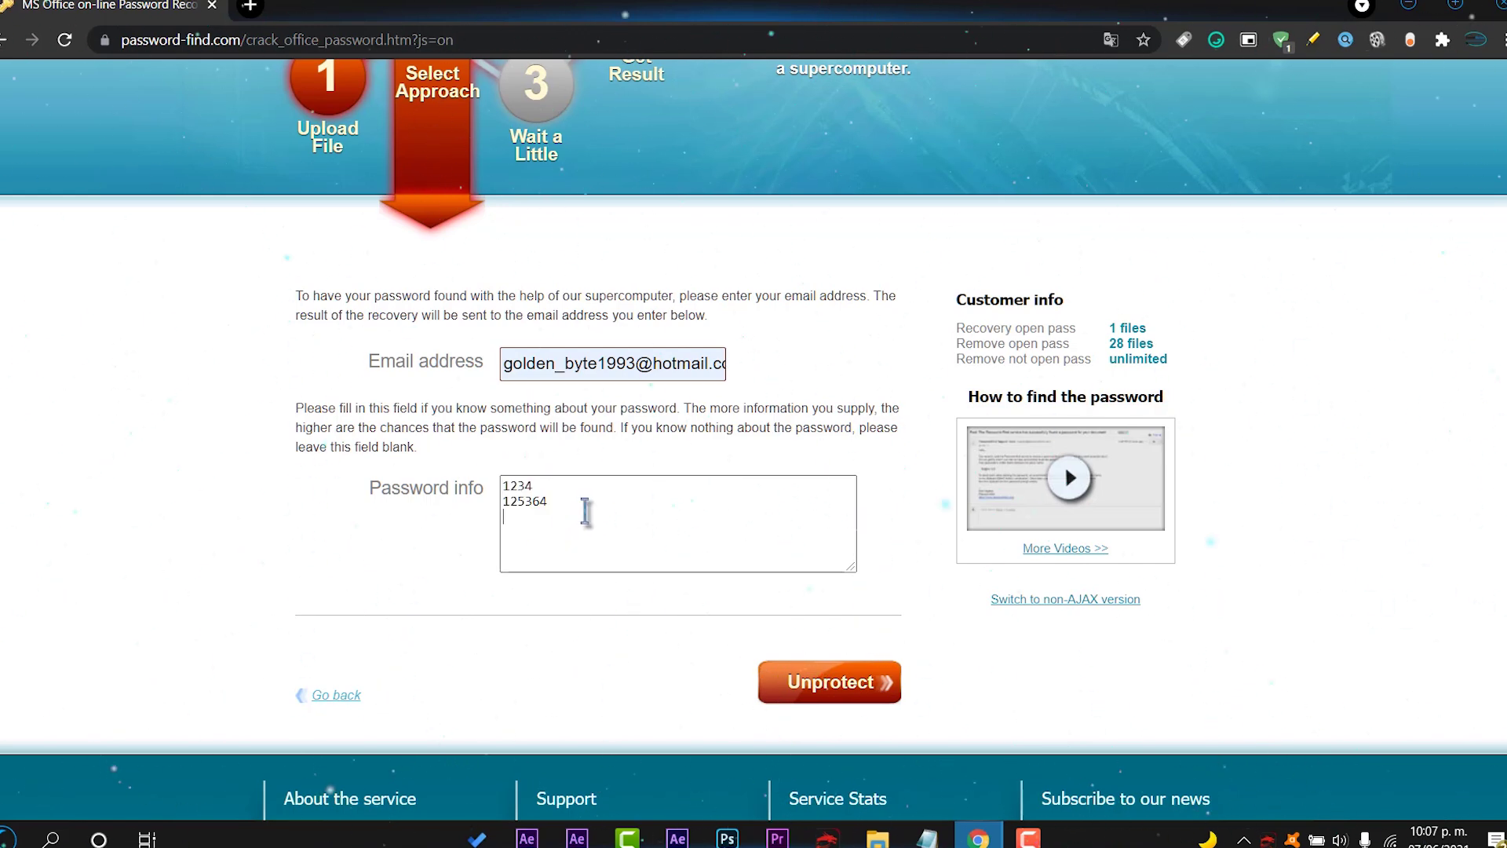
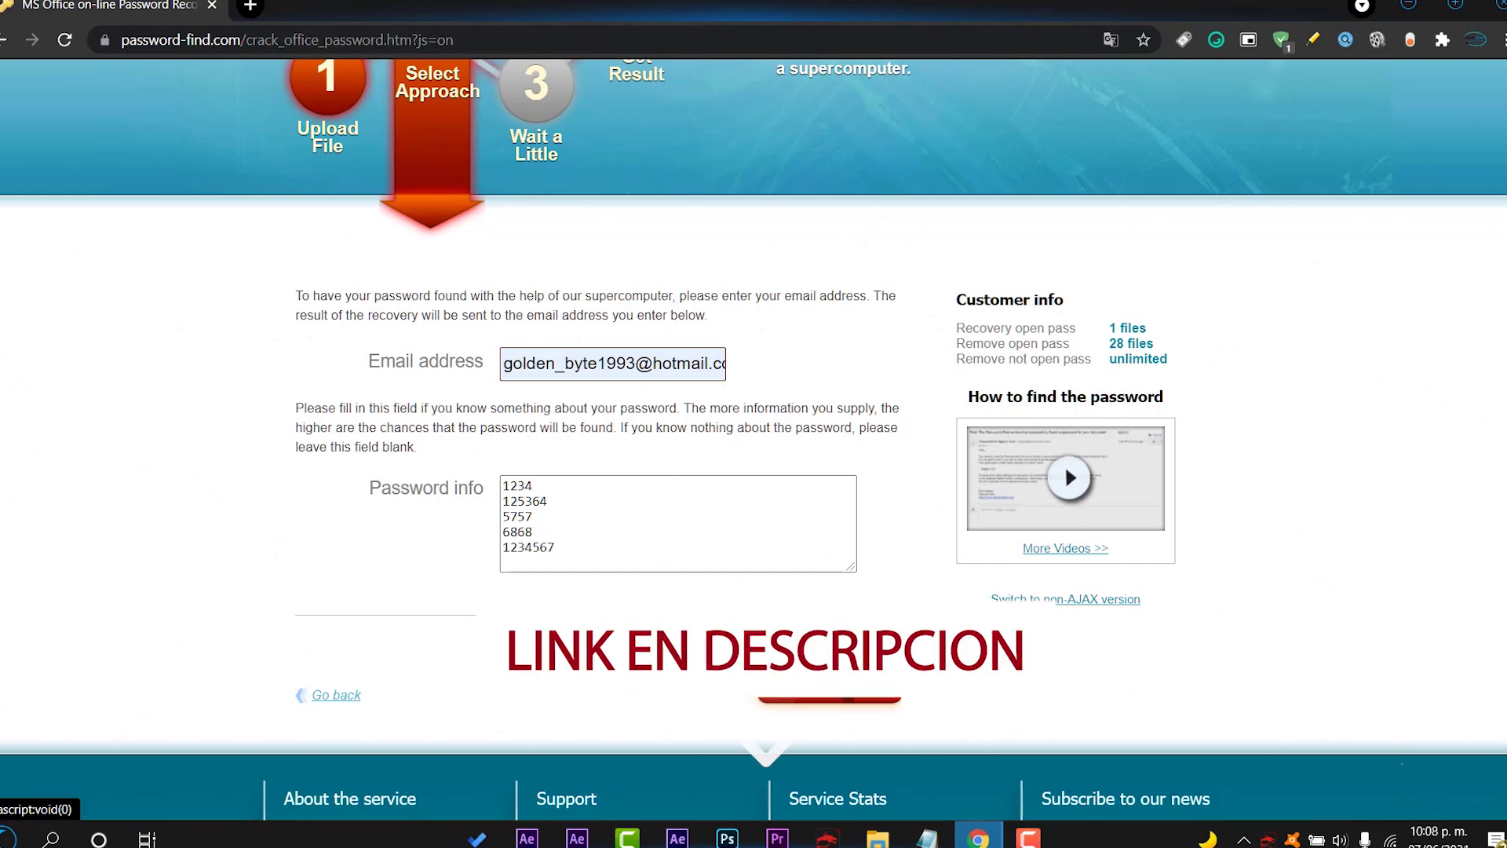
{"action": "left_click", "coordinate": [813, 704]}
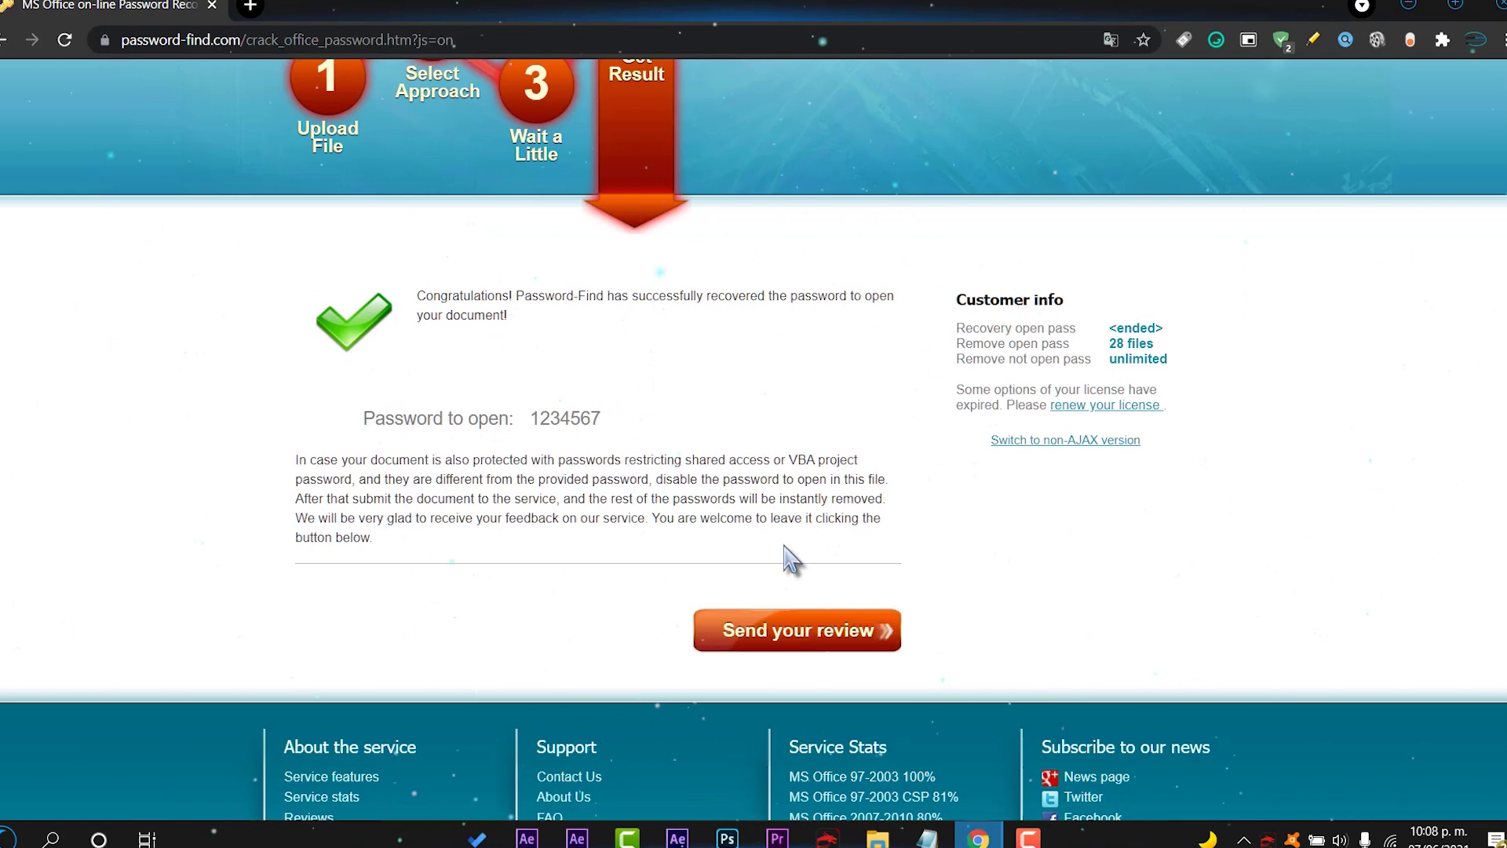
Copy the recovered 'Password to open' value from the Congratulations page
{"action": "scroll", "coordinate": [789, 559], "scroll_direction": "up", "scroll_amount": 1}
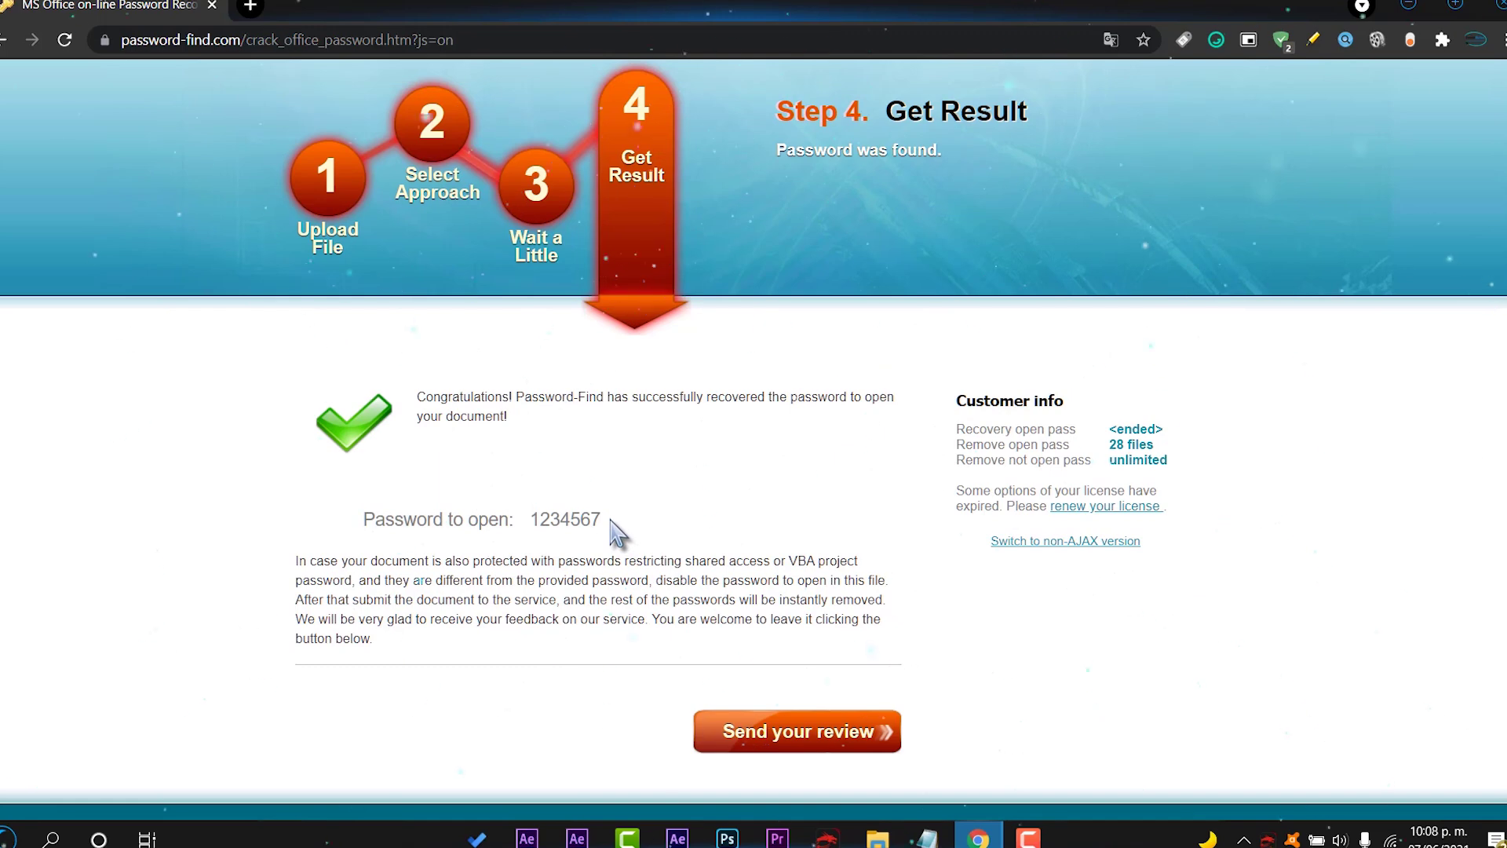
{"action": "mouse_move", "coordinate": [609, 520]}
{"action": "left_mouse_down"}
{"action": "mouse_move", "coordinate": [524, 511]}
{"action": "mouse_move", "coordinate": [542, 522]}
{"action": "mouse_move", "coordinate": [530, 527]}
{"action": "left_mouse_up"}
{"action": "left_click", "coordinate": [537, 522]}
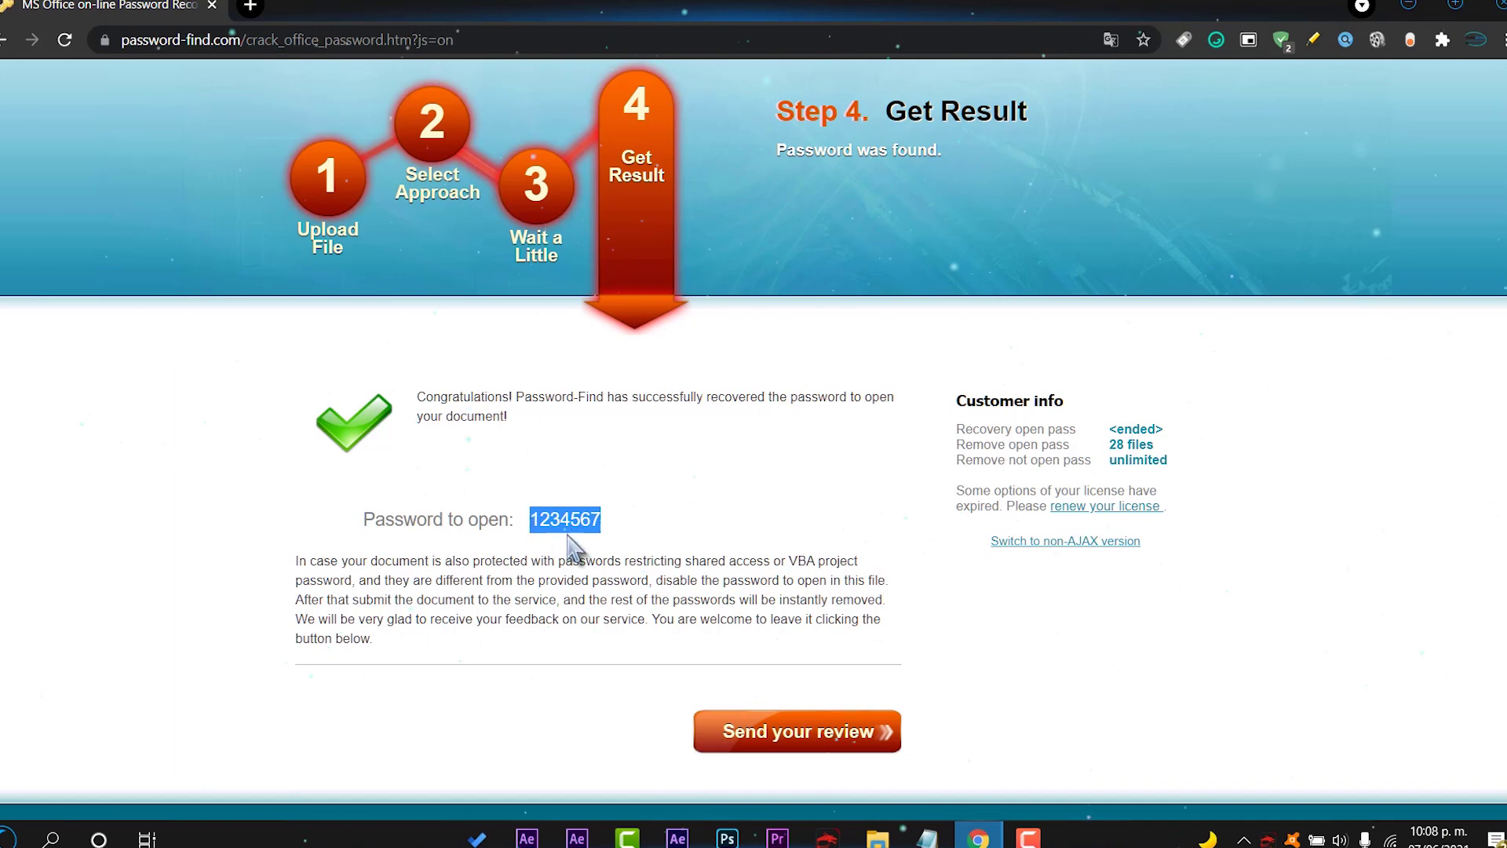
{"action": "left_click", "coordinate": [612, 526]}
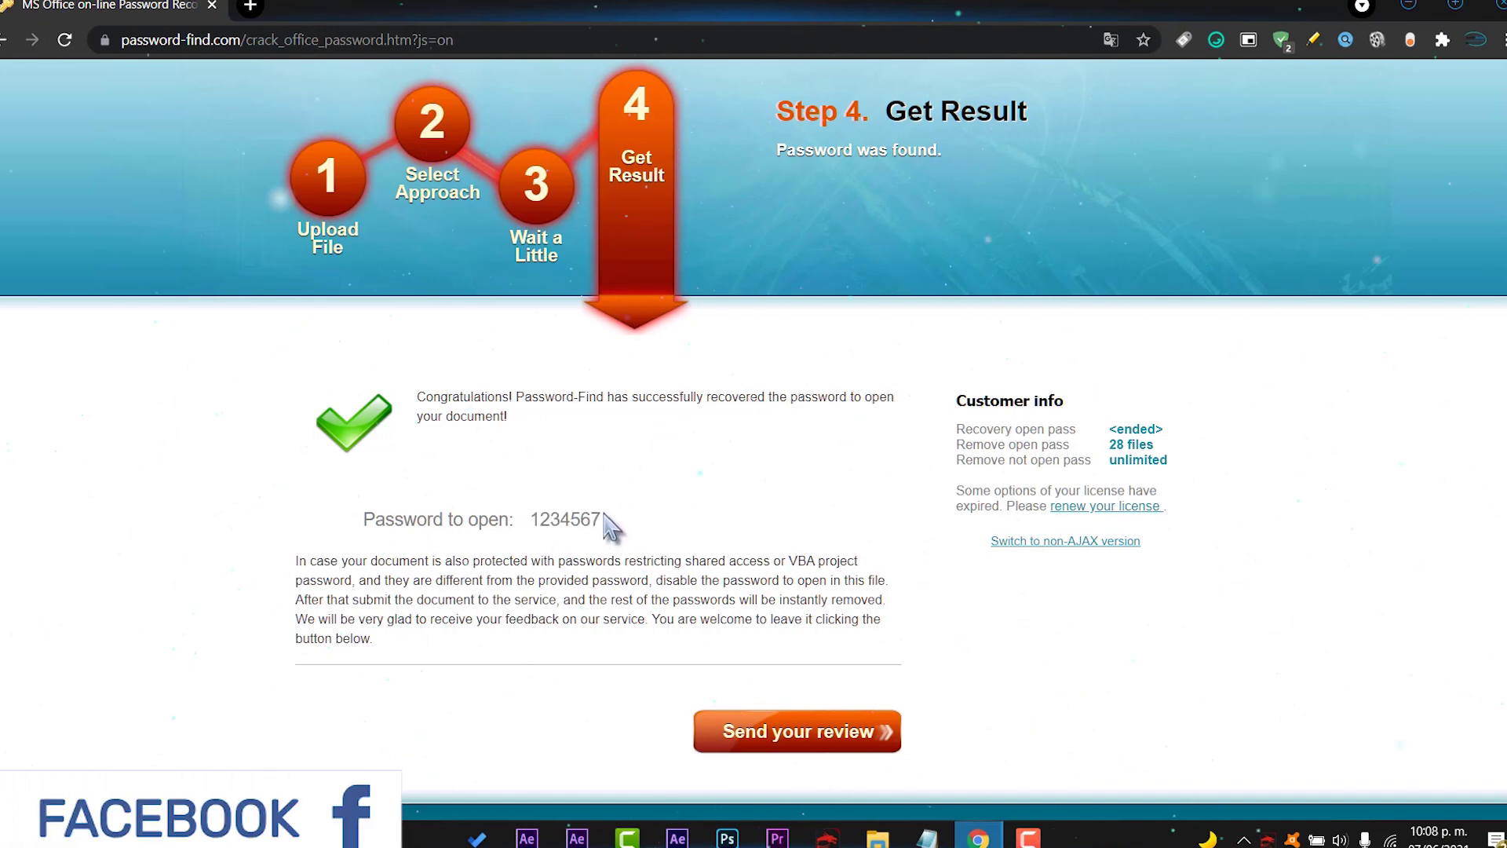
{"action": "left_click_drag", "start_coordinate": [612, 526], "coordinate": [529, 524]}
{"action": "right_click", "coordinate": [547, 530]}
{"action": "key", "text": "Escape"}
{"action": "right_click", "coordinate": [548, 521]}
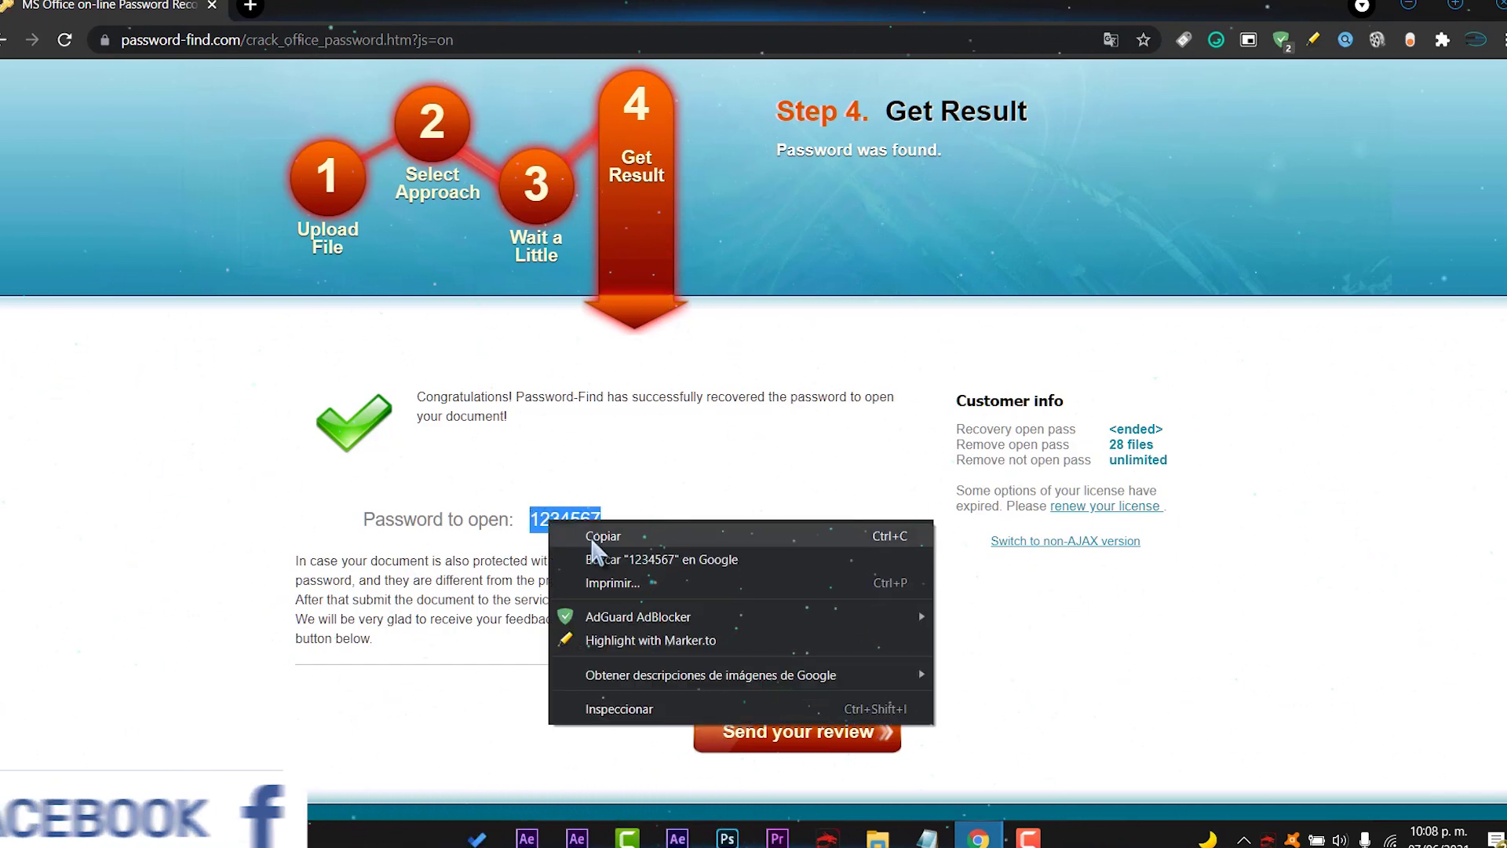
{"action": "left_click", "coordinate": [597, 537]}
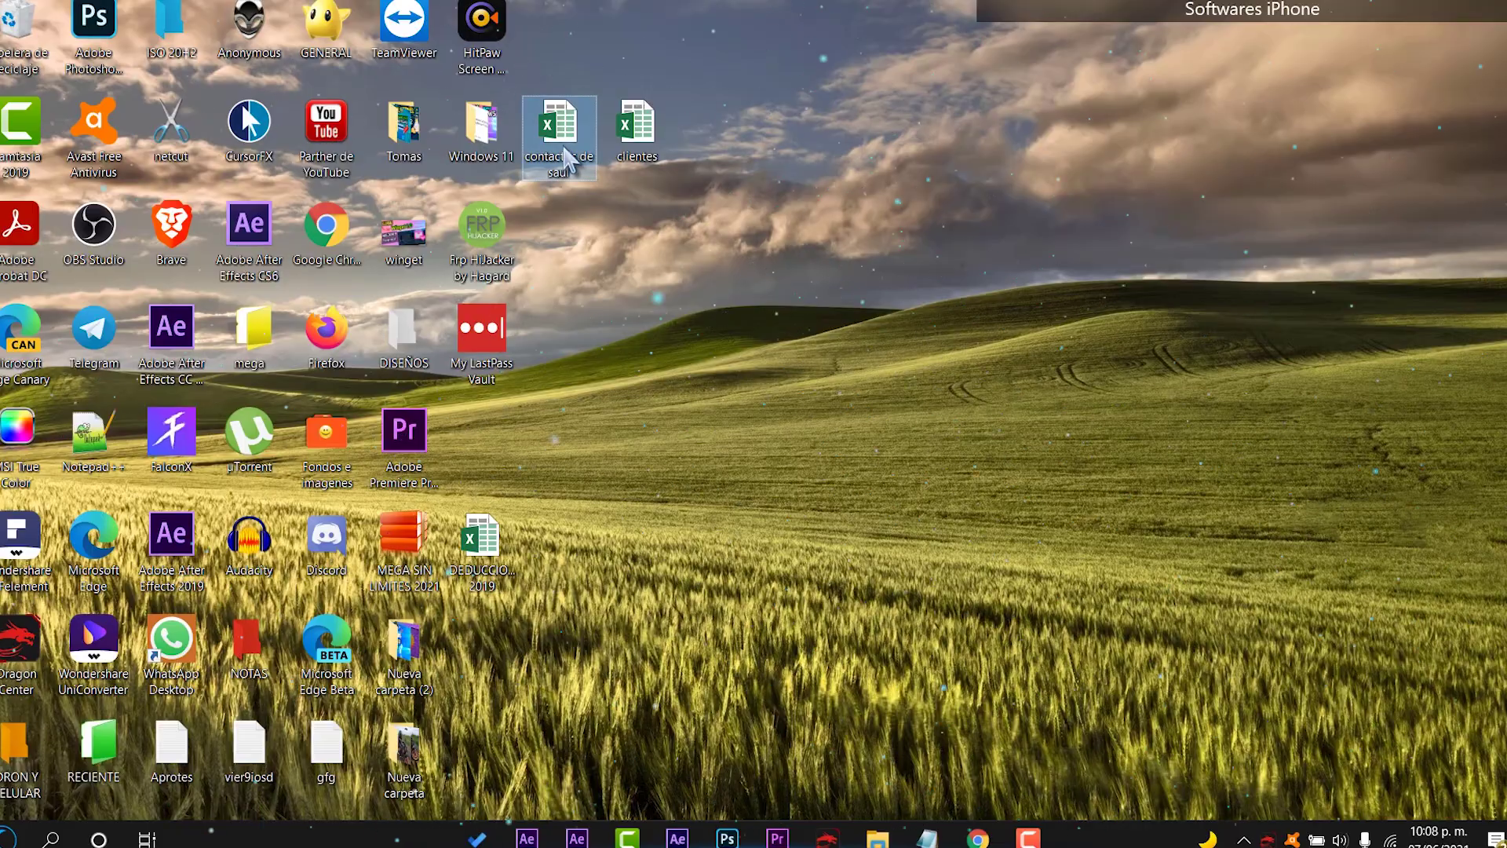
Open contactos de saul.xlsx using the pasted recovered password, then close the workbook
{"action": "double_click", "coordinate": [567, 157]}
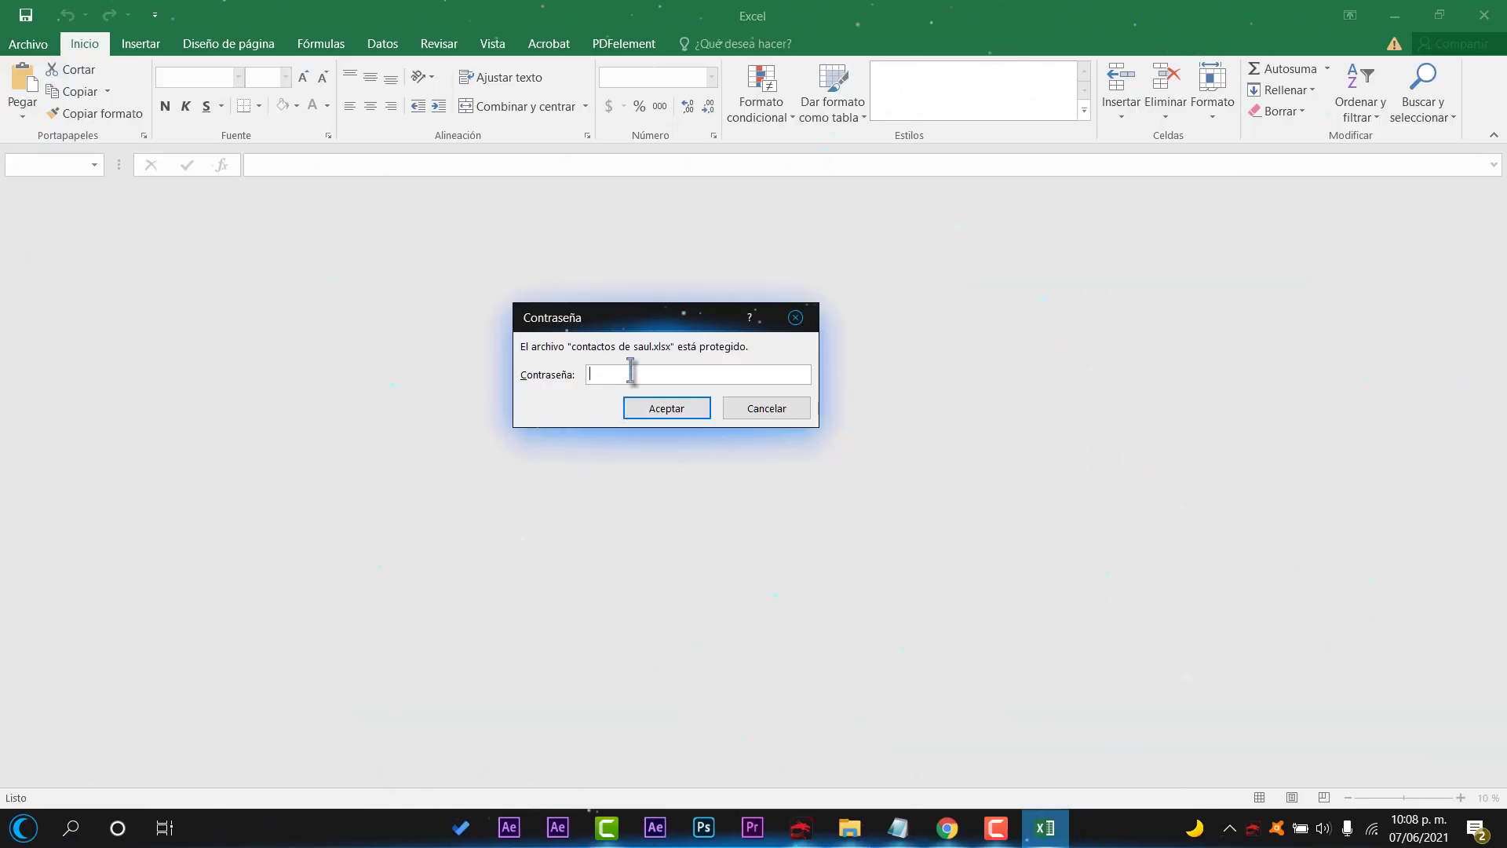
{"action": "key", "text": "ctrl+v"}
{"action": "left_click", "coordinate": [675, 410]}
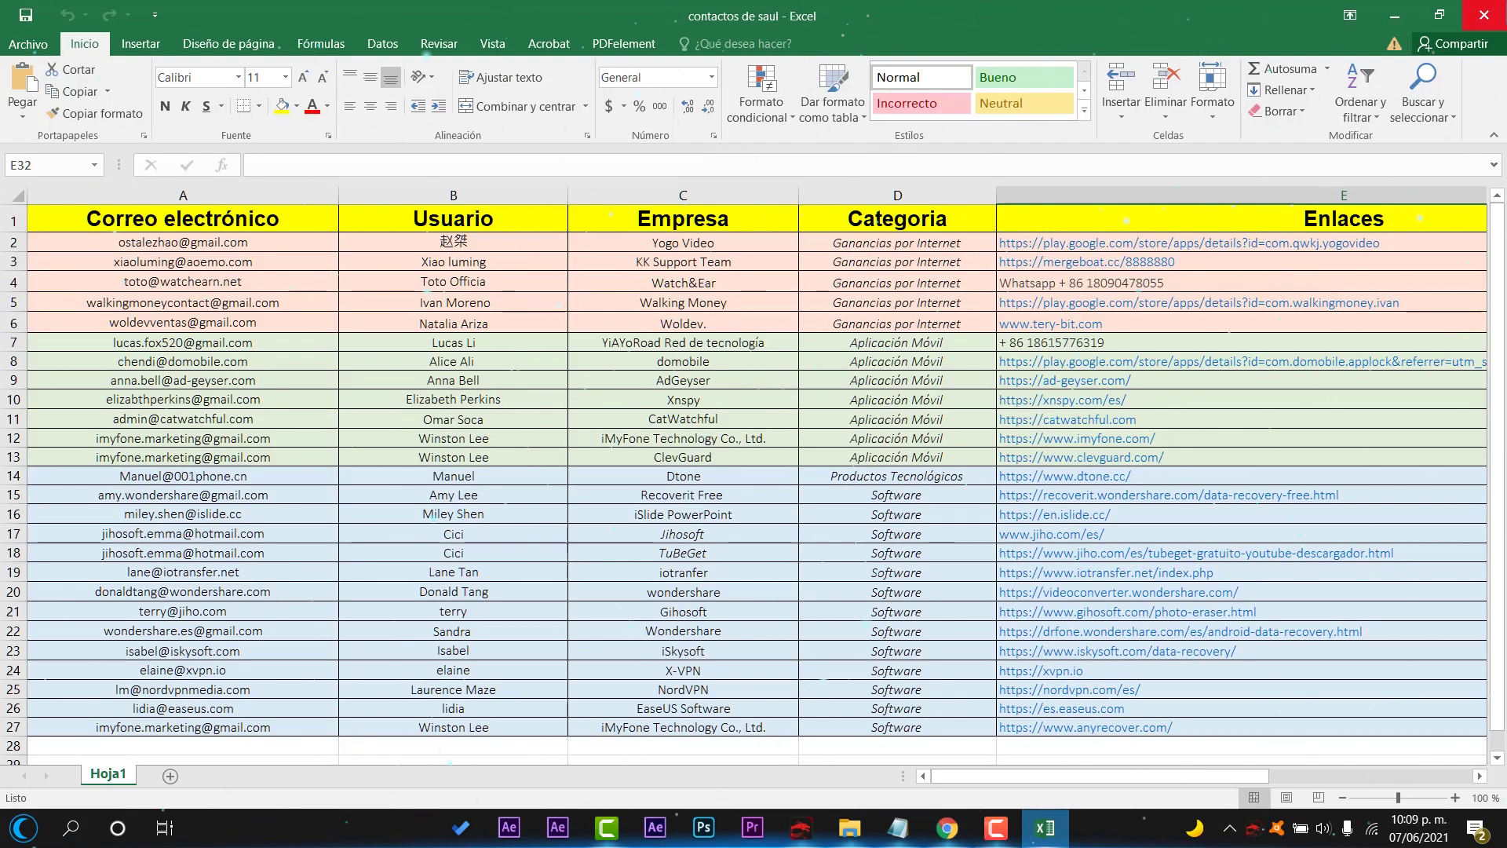
{"action": "left_click", "coordinate": [1498, 12]}
{"action": "mouse_move", "coordinate": [946, 827]}
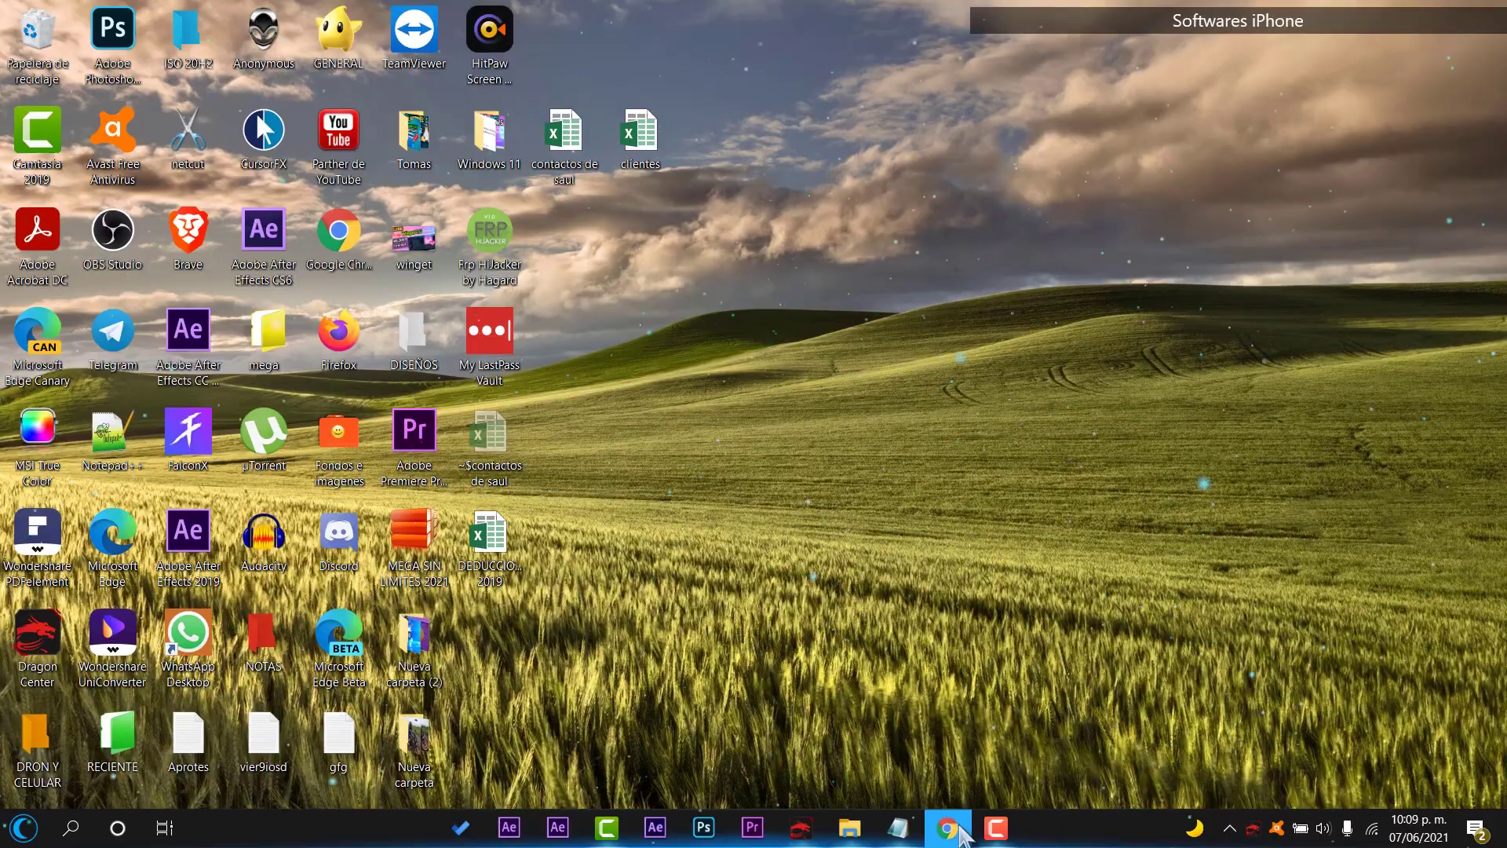
Open the review form, then return to the Password-Find home page's Upload File step
{"action": "left_click", "coordinate": [1056, 757]}
{"action": "scroll", "coordinate": [565, 464], "scroll_direction": "down", "scroll_amount": 1}
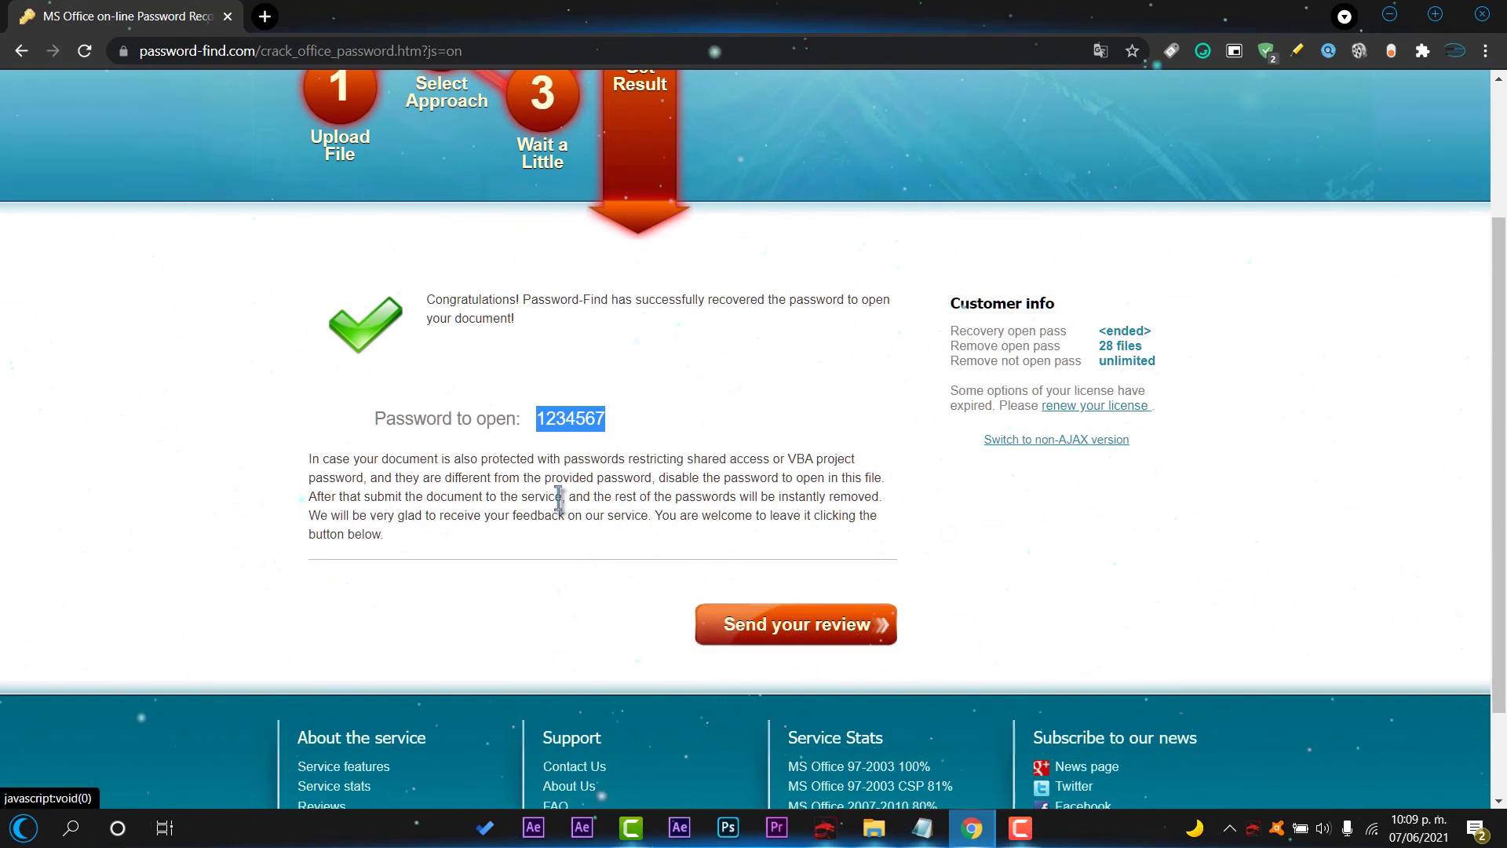
{"action": "left_click", "coordinate": [839, 645]}
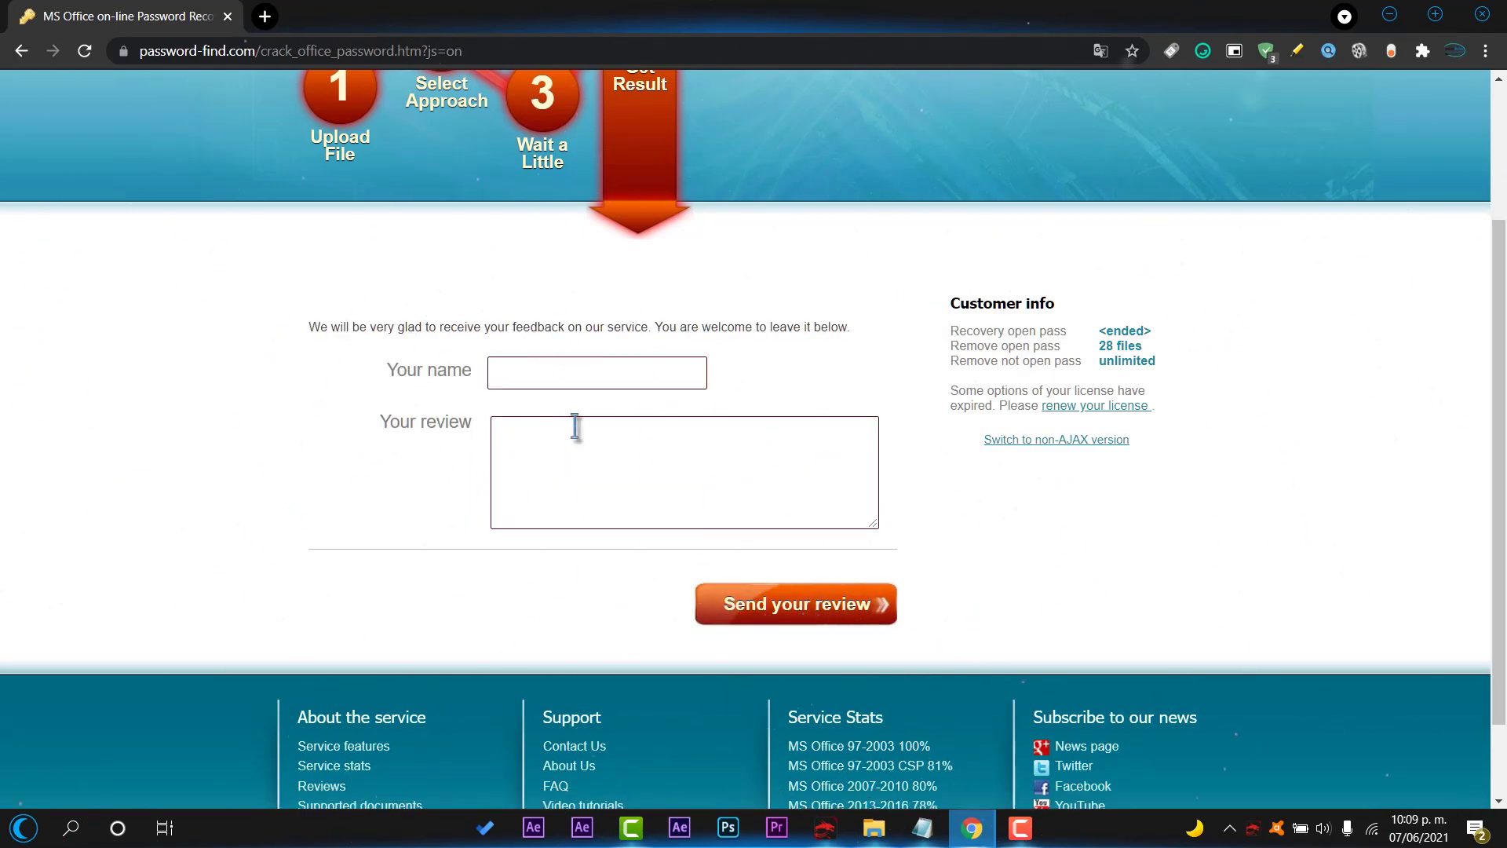
{"action": "scroll", "coordinate": [558, 493], "scroll_direction": "up", "scroll_amount": 3}
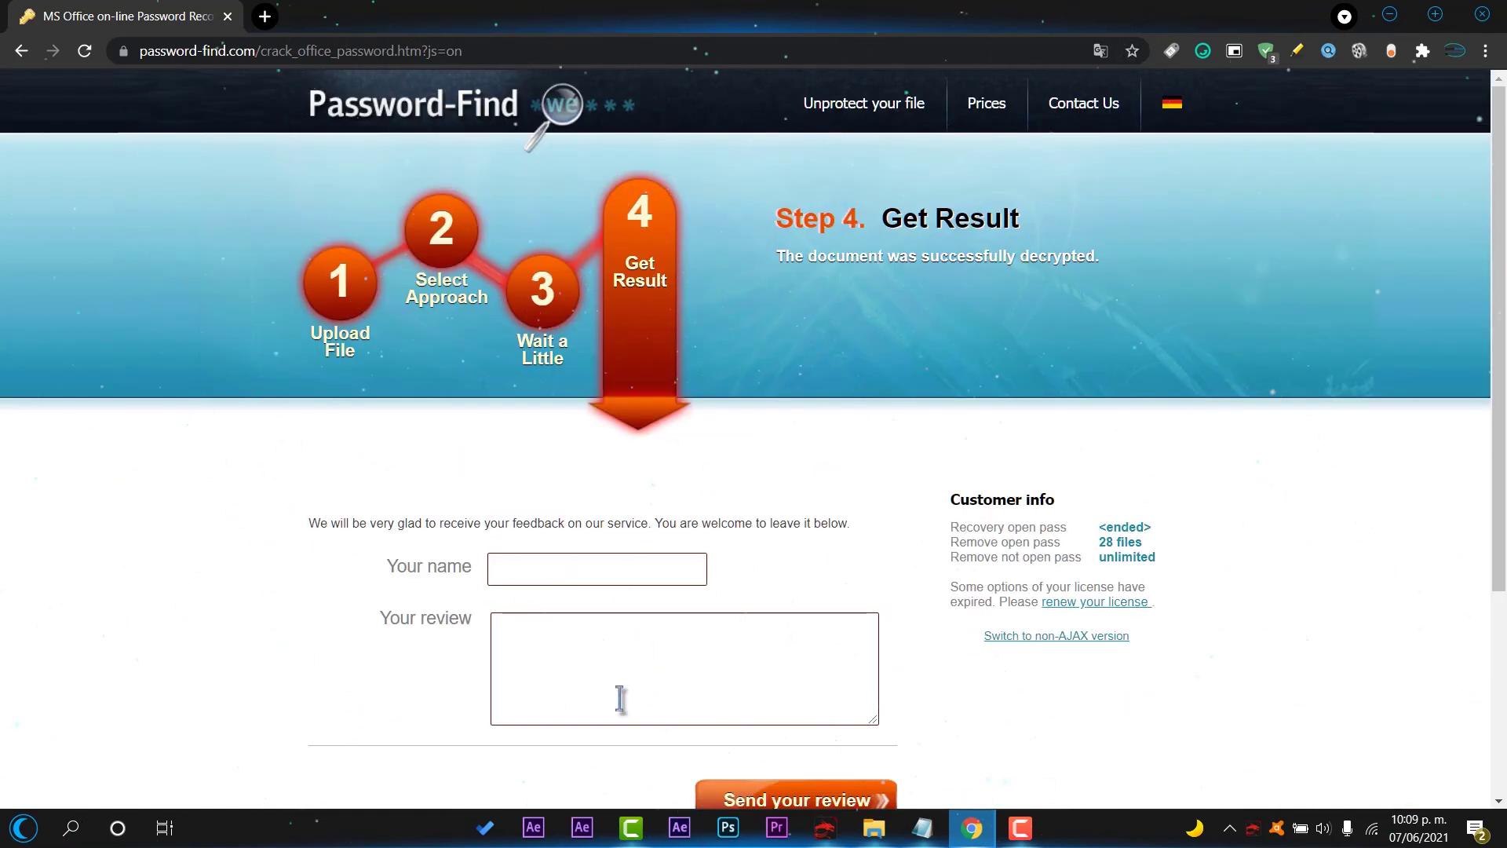
{"action": "left_click", "coordinate": [420, 106]}
{"action": "left_click", "coordinate": [363, 591]}
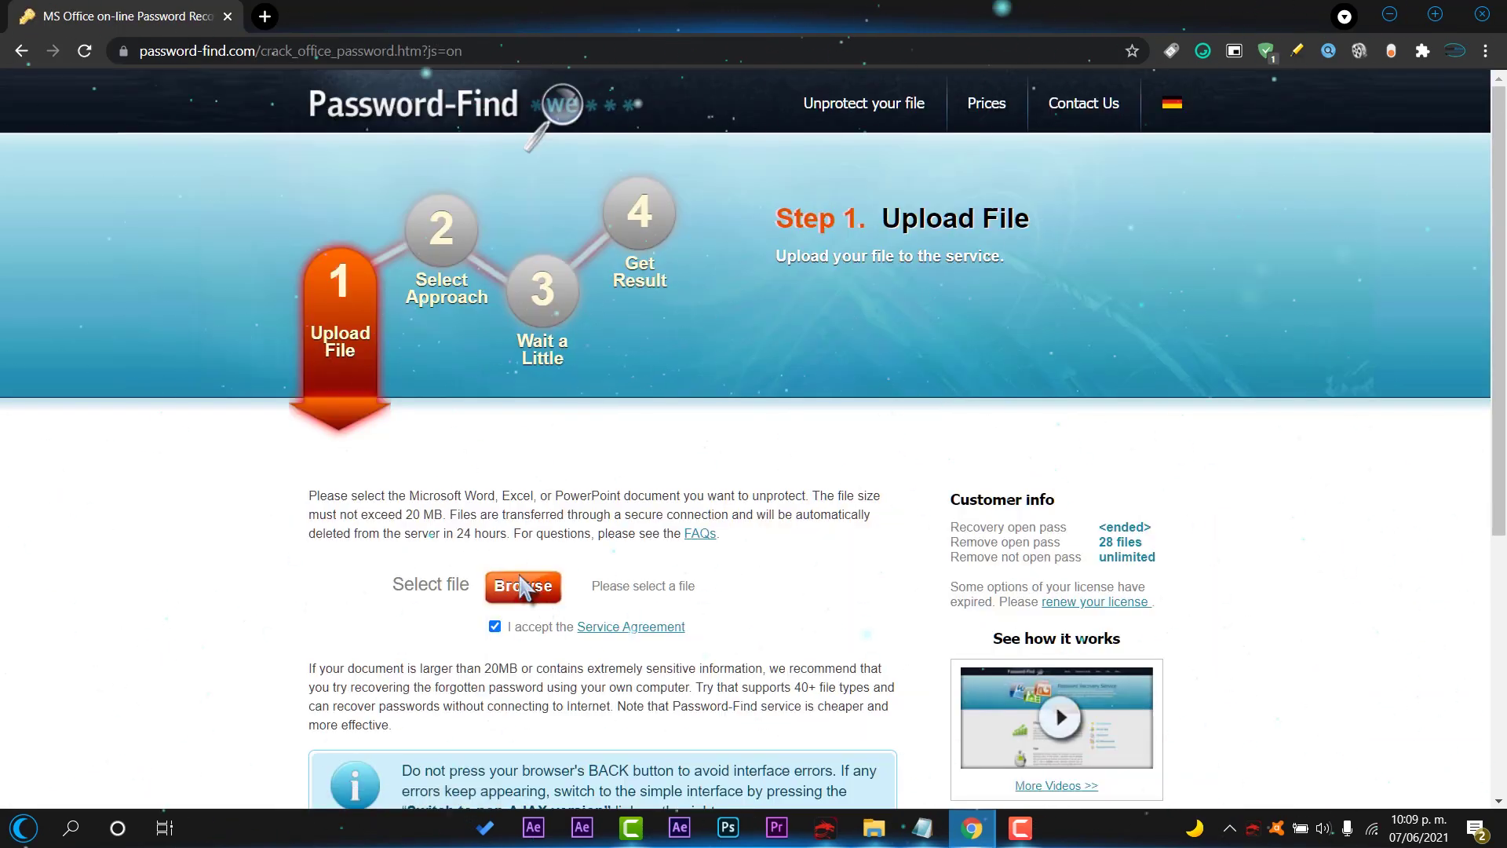
Upload DEDUCCIONES 2019.xlsx to Password-Find and pick the Find password approach
{"action": "left_click", "coordinate": [522, 593]}
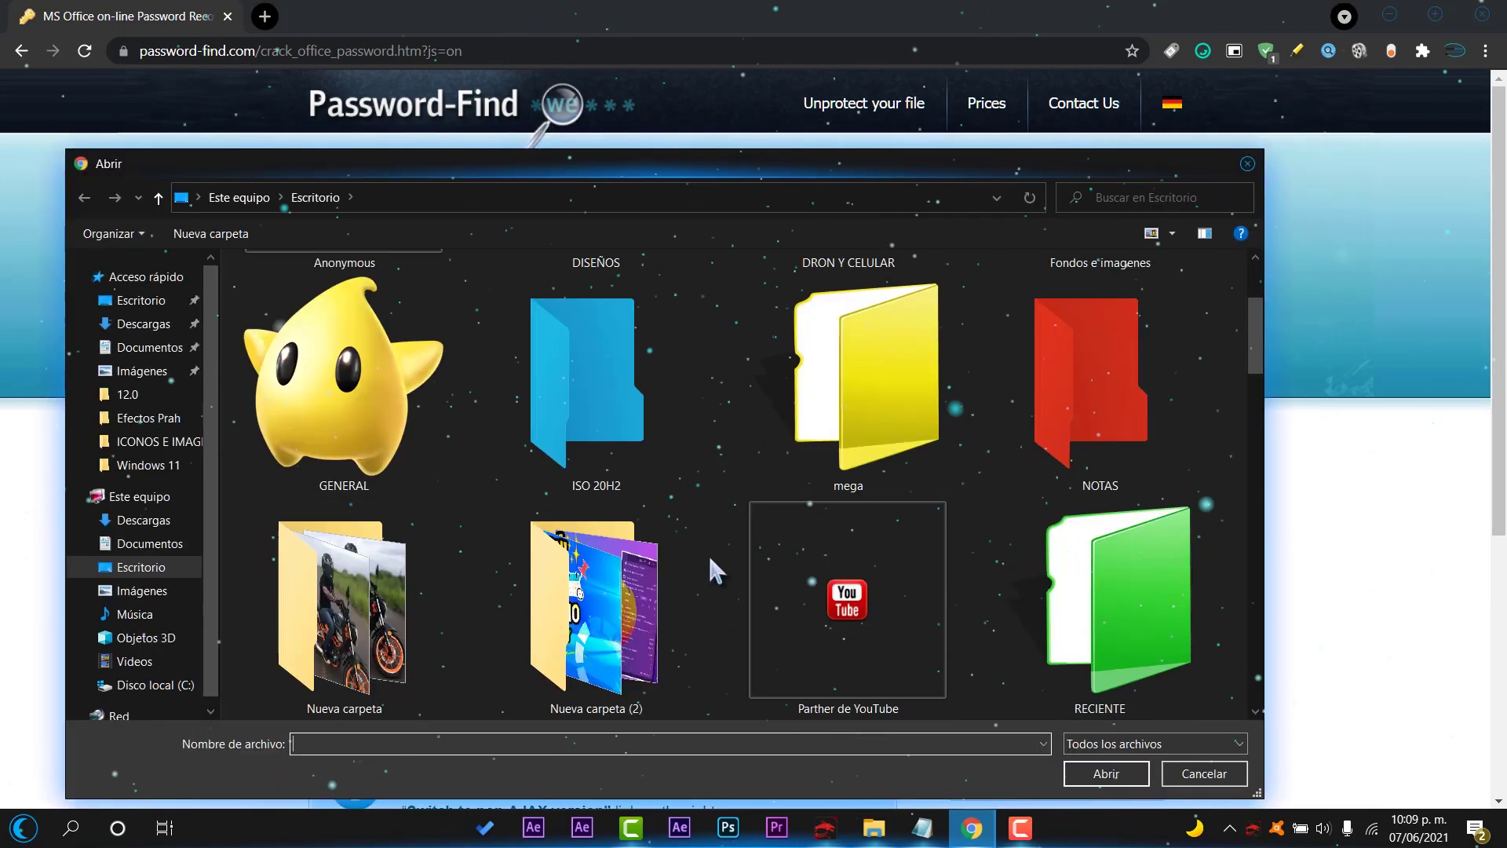
{"action": "scroll", "coordinate": [708, 554], "scroll_direction": "down", "scroll_amount": 5}
{"action": "scroll", "coordinate": [987, 601], "scroll_direction": "down", "scroll_amount": 5}
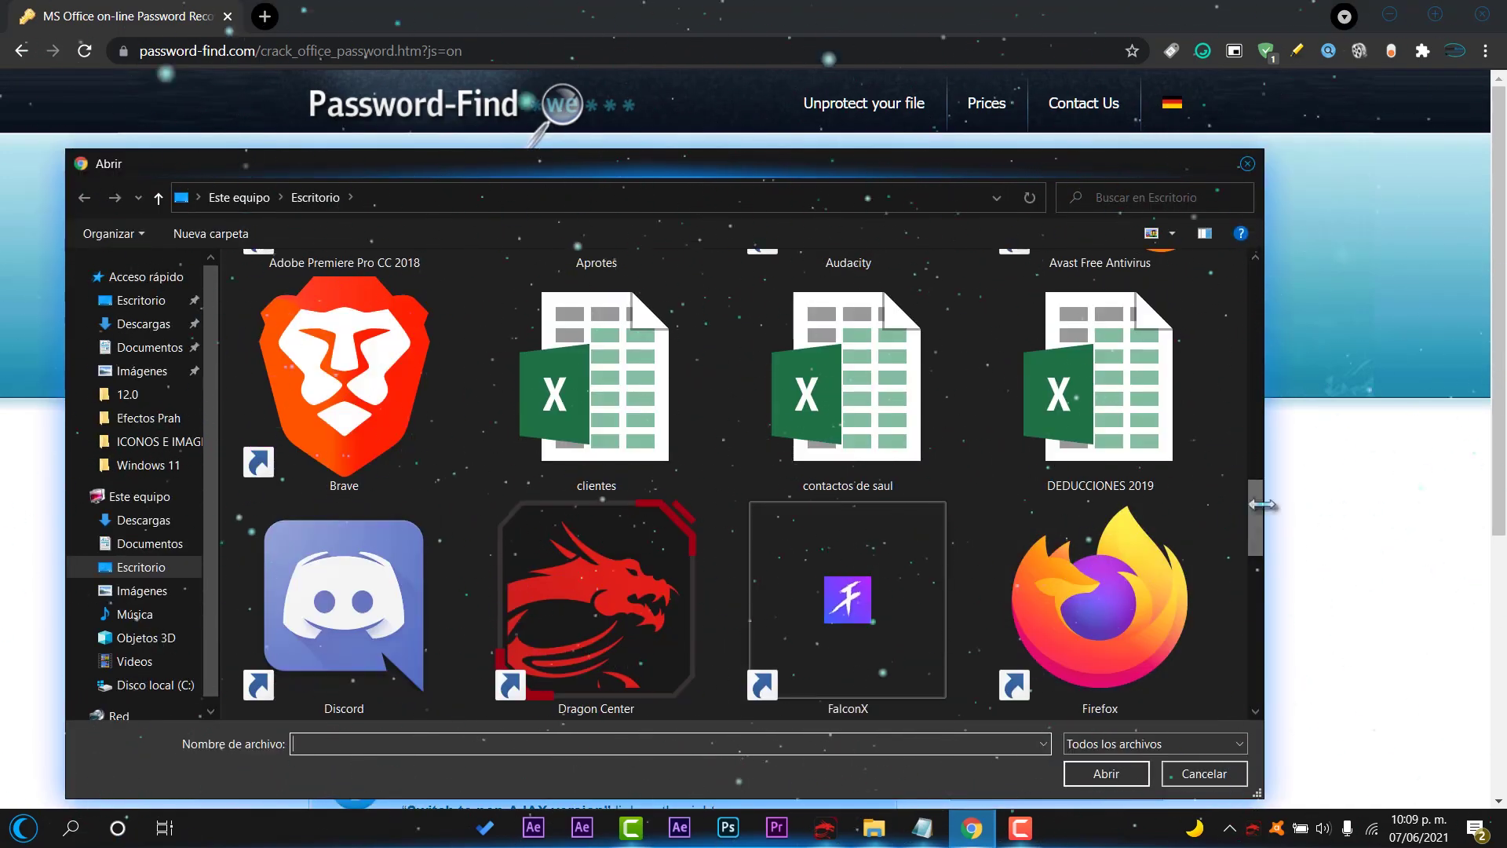
{"action": "double_click", "coordinate": [1096, 333]}
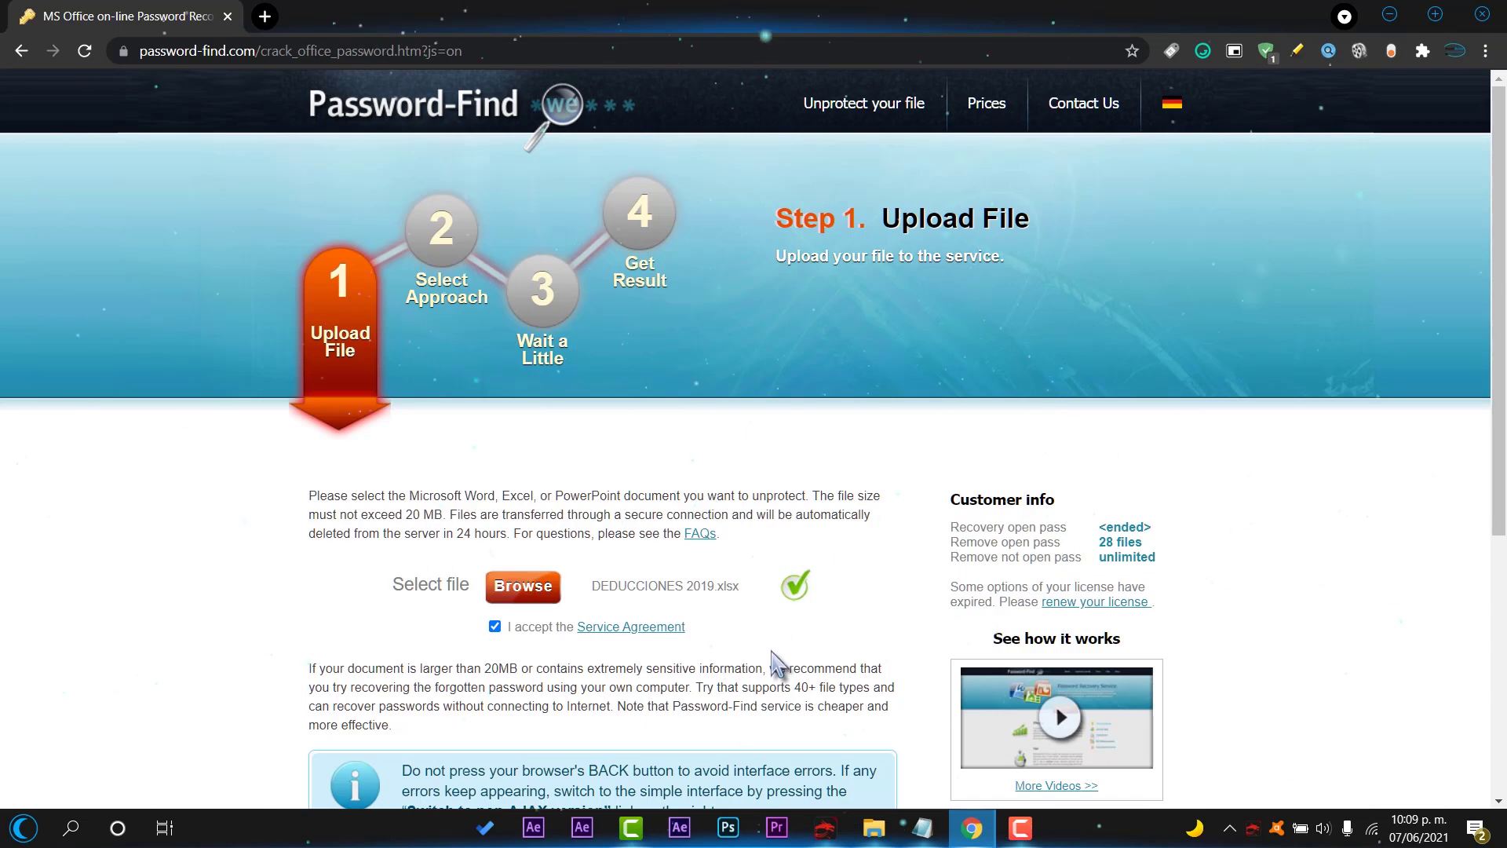
{"action": "scroll", "coordinate": [689, 690], "scroll_direction": "down", "scroll_amount": 3}
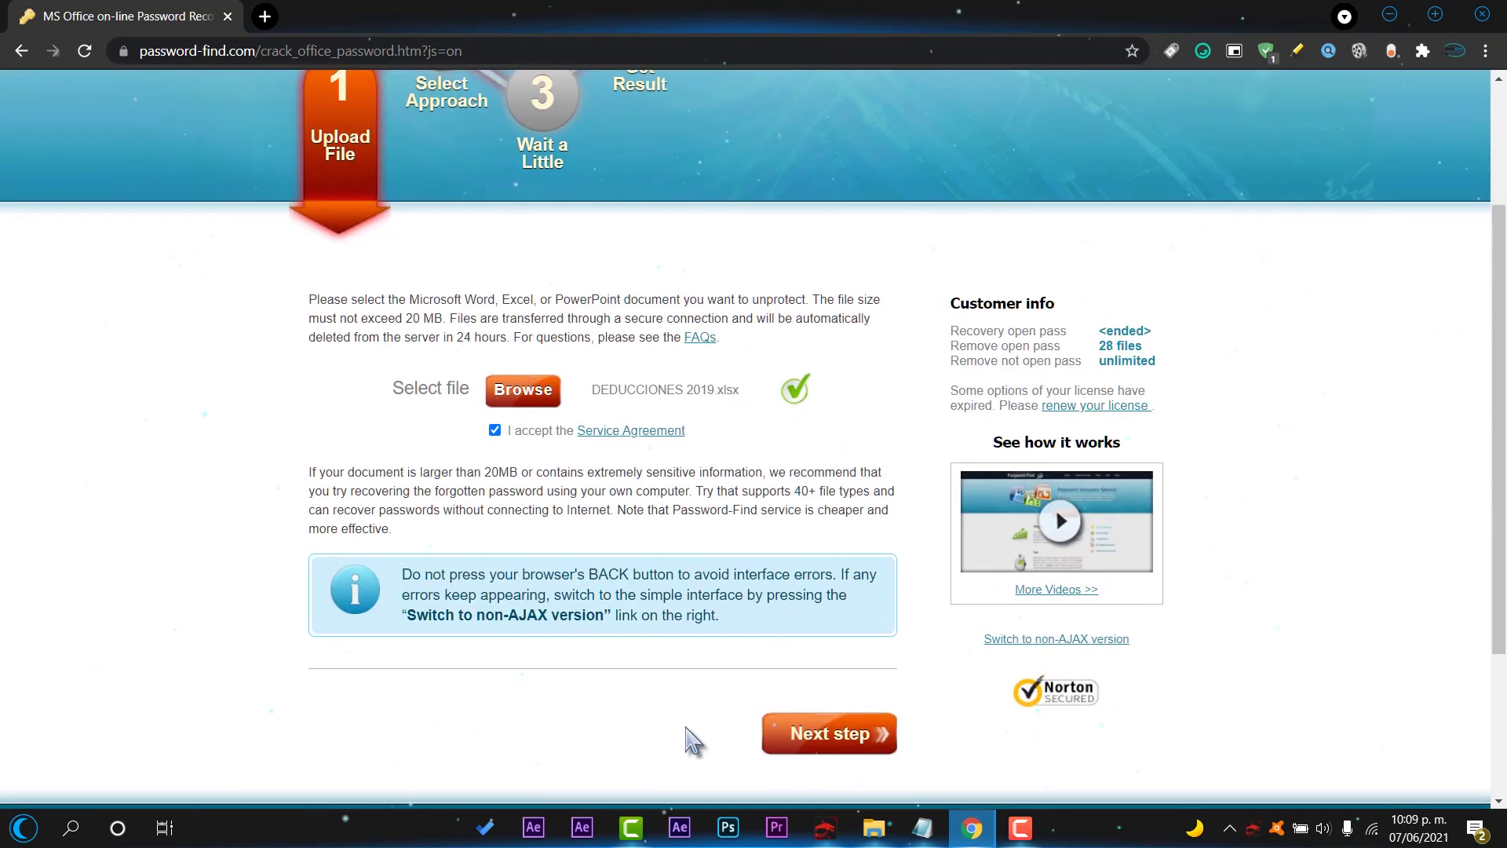
{"action": "left_click", "coordinate": [822, 738]}
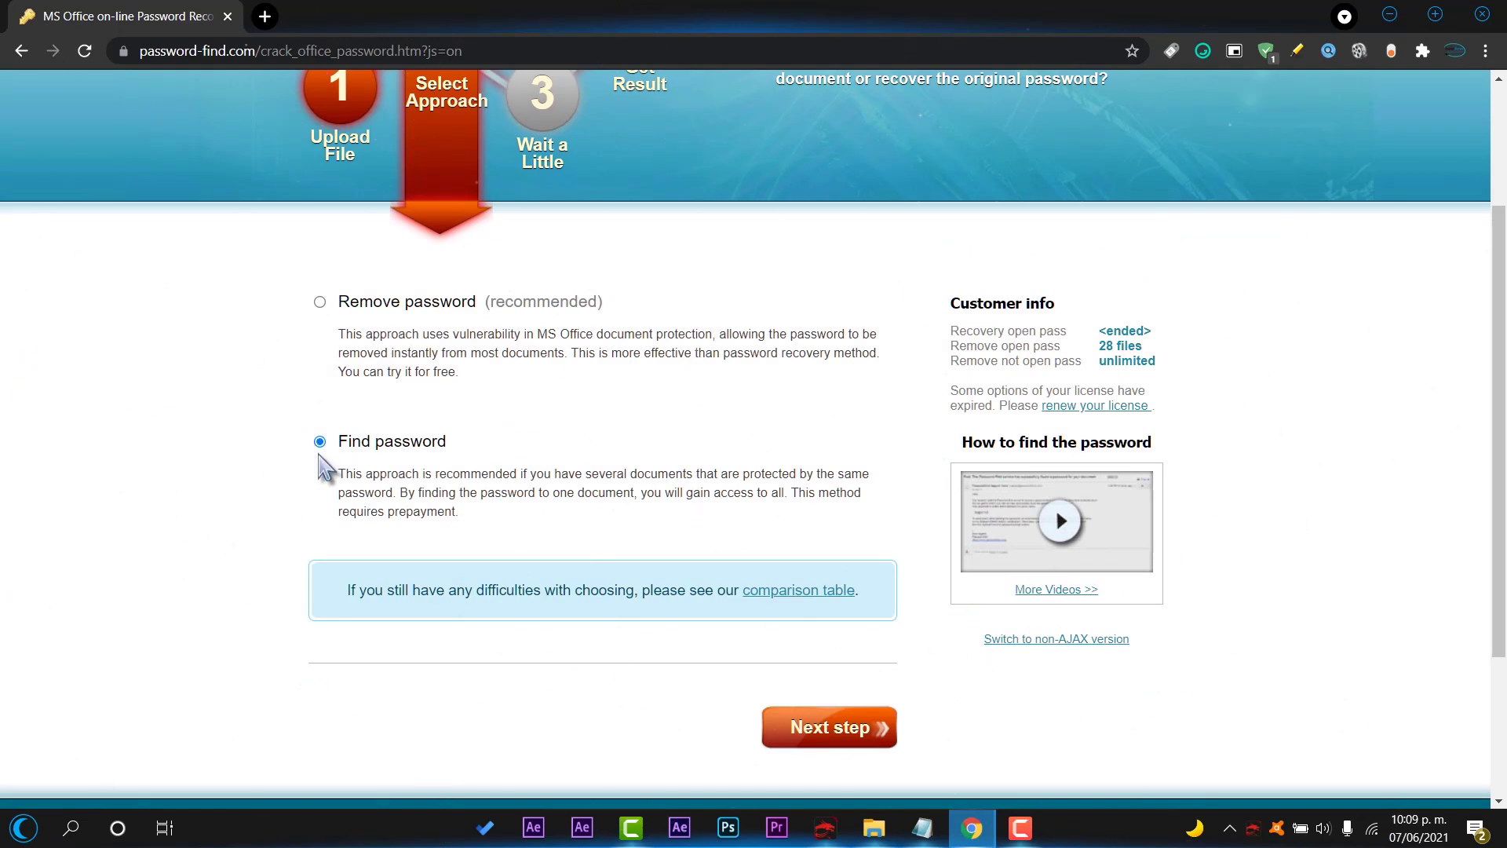
{"action": "left_click", "coordinate": [839, 727]}
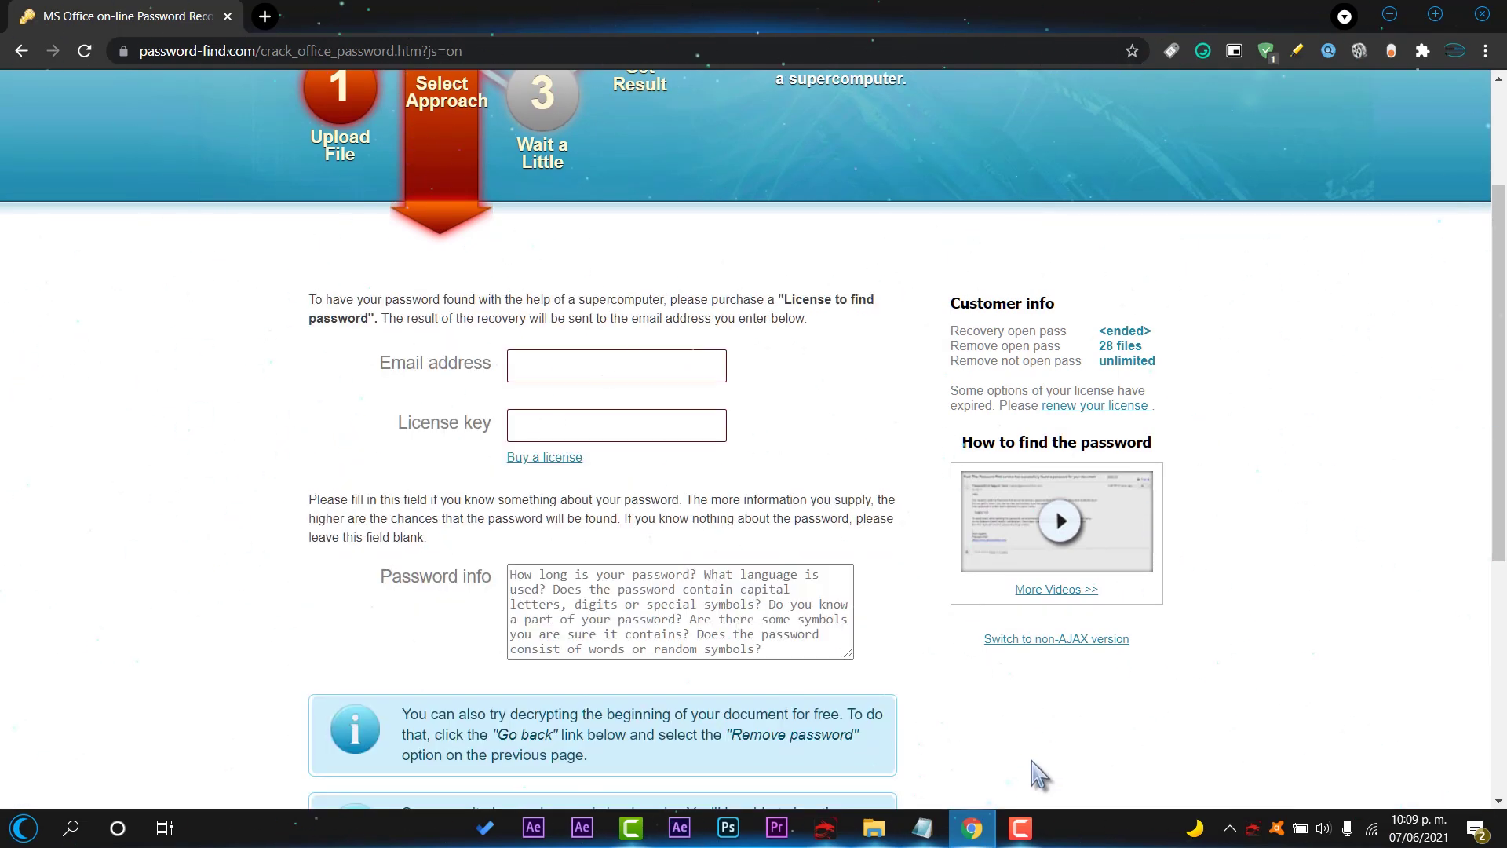
Fill in the saved e-mail address and submit DEDUCCIONES 2019.xlsx to recover its open password
{"action": "left_click", "coordinate": [549, 364]}
{"action": "left_click", "coordinate": [585, 410]}
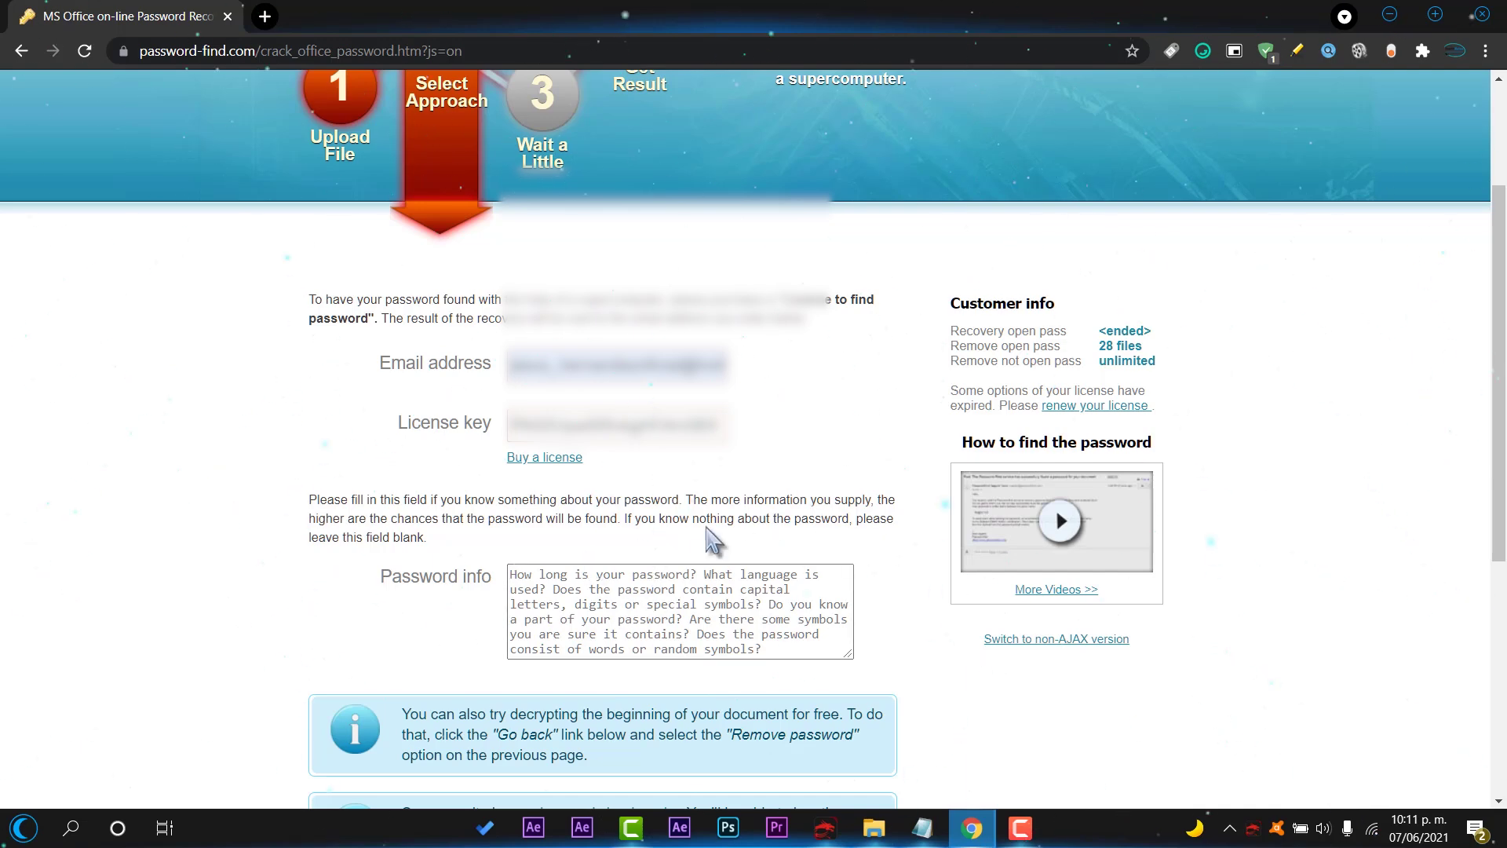
{"action": "scroll", "coordinate": [605, 511], "scroll_direction": "down", "scroll_amount": 3}
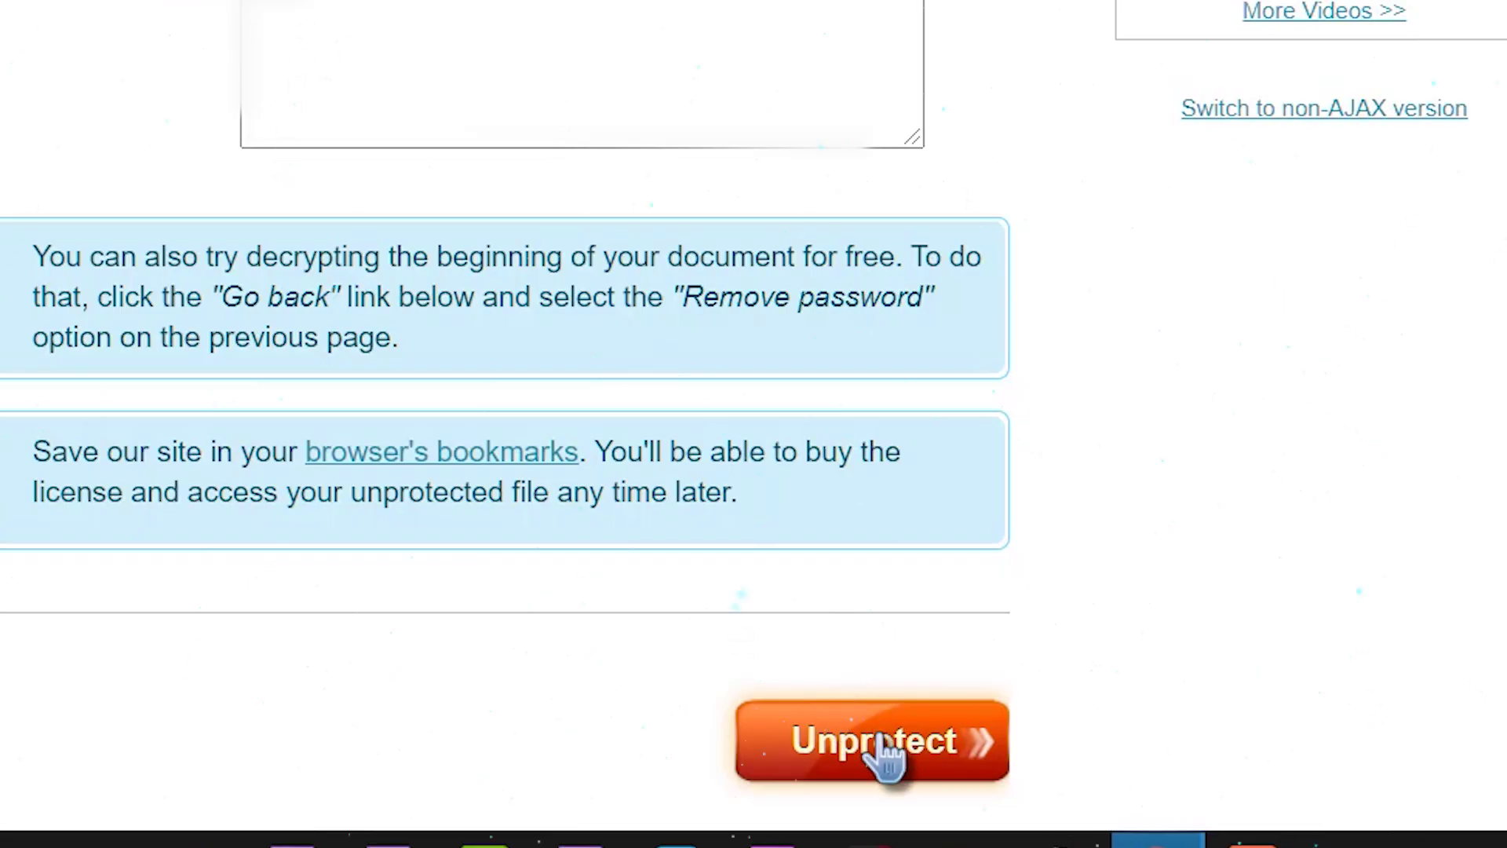
{"action": "left_click", "coordinate": [824, 766]}
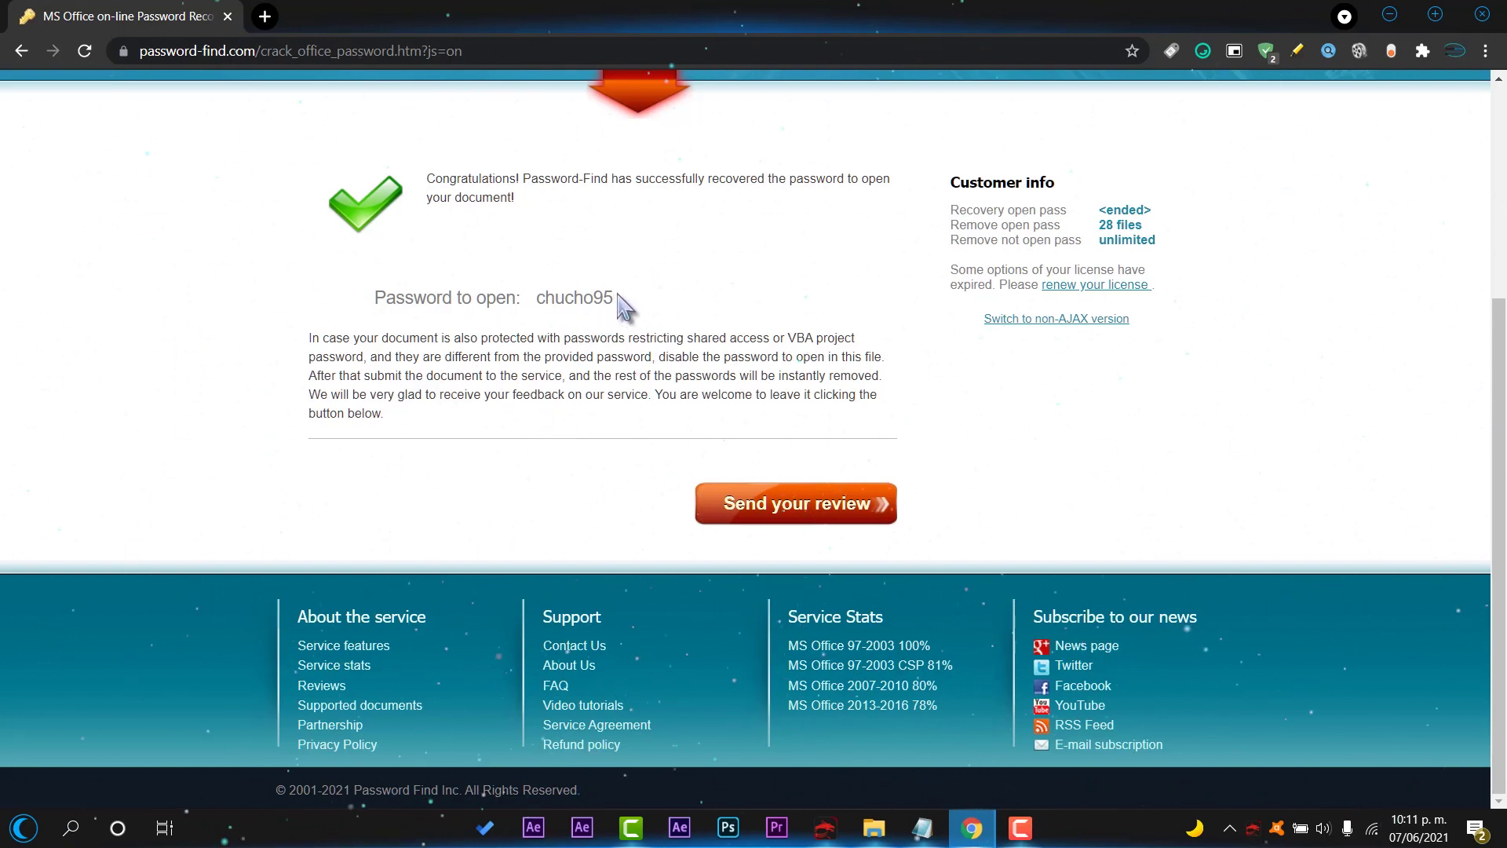
Select the recovered password on the Congratulations page and copy it
{"action": "left_click_drag", "start_coordinate": [615, 301], "coordinate": [537, 303]}
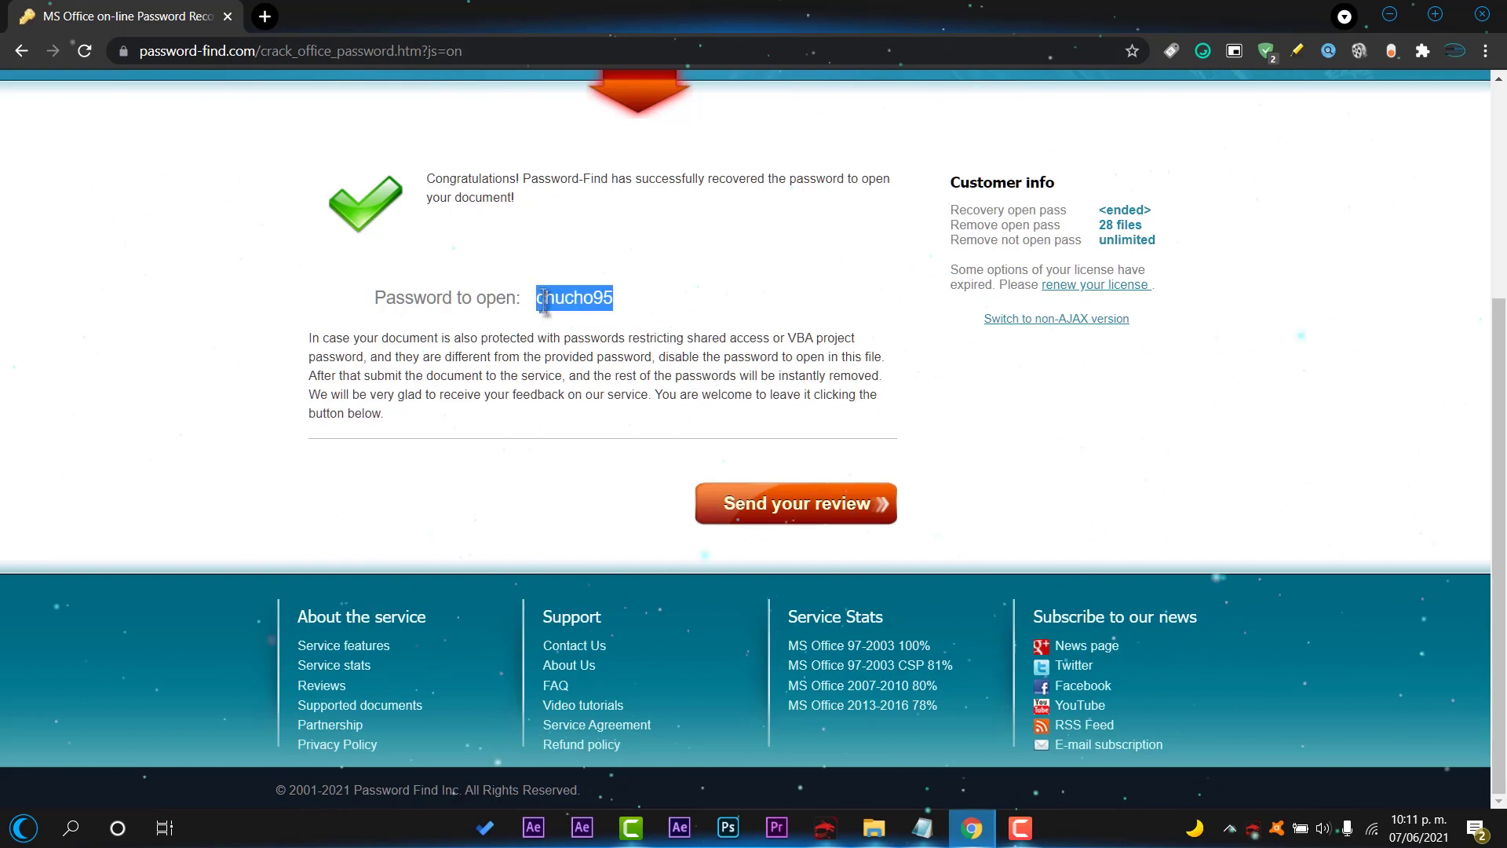
{"action": "right_click", "coordinate": [559, 299]}
{"action": "left_click", "coordinate": [595, 311]}
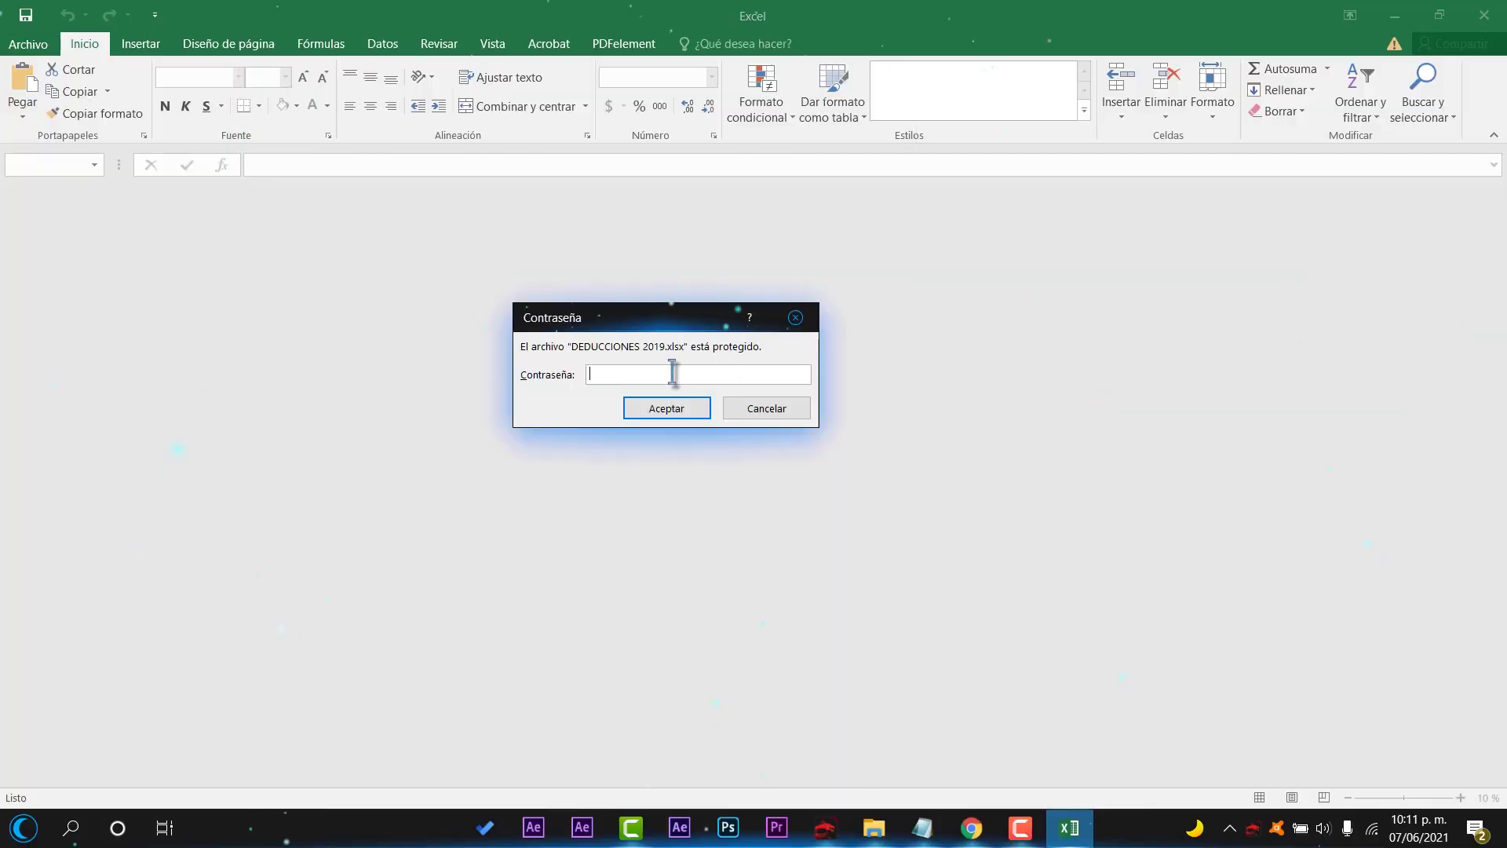
Paste the recovered password into Excel's Contraseña prompt and accept it
{"action": "key", "text": "ctrl+v"}
{"action": "left_click", "coordinate": [682, 424]}
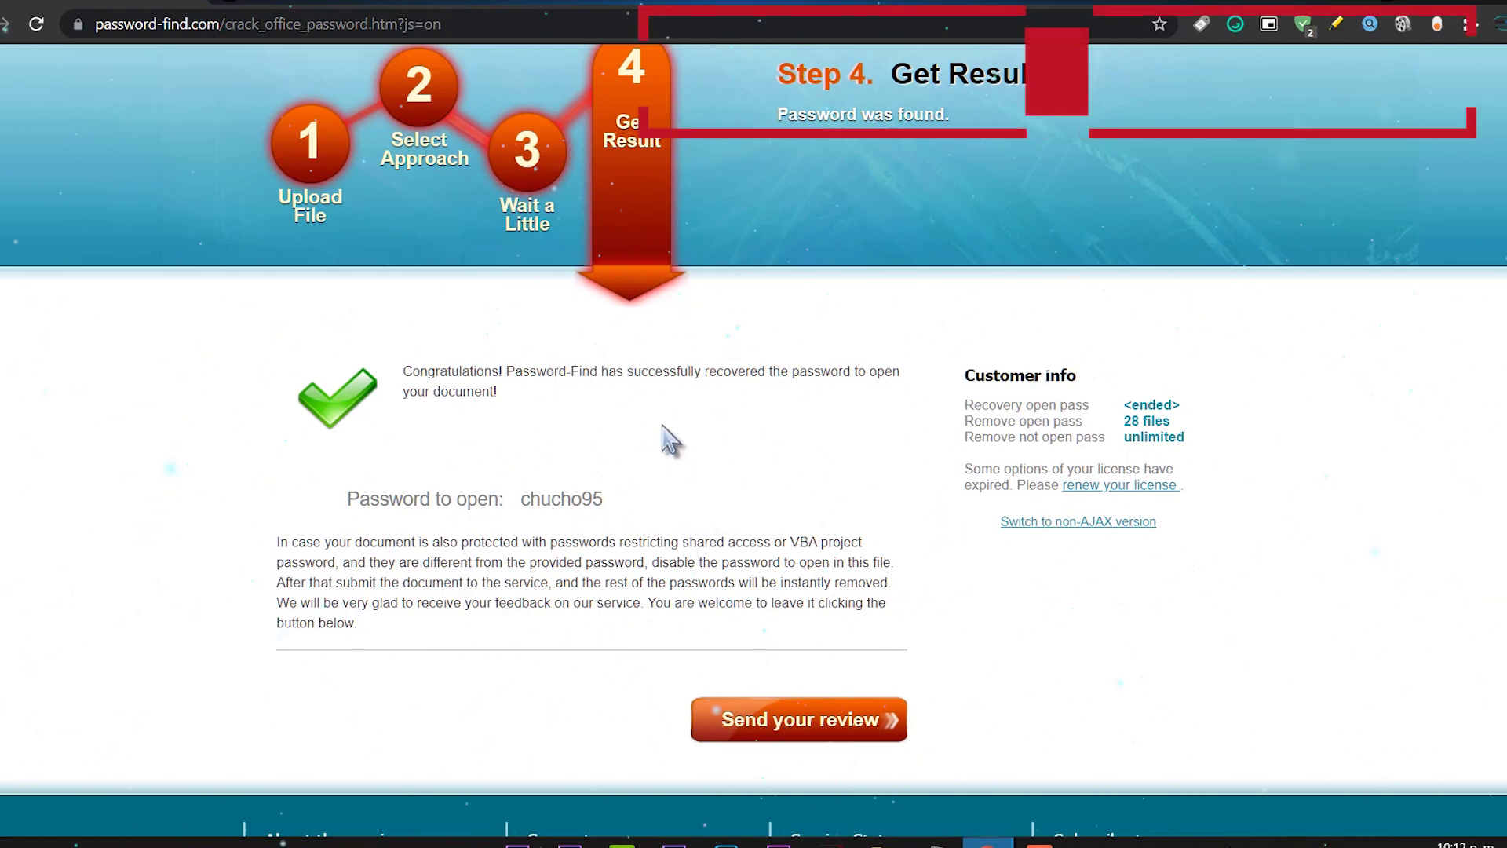
Scroll through the recovery results page and return to the password-find.com home page
{"action": "scroll", "coordinate": [450, 581], "scroll_direction": "down", "scroll_amount": 1}
{"action": "scroll", "coordinate": [573, 541], "scroll_direction": "up", "scroll_amount": 1}
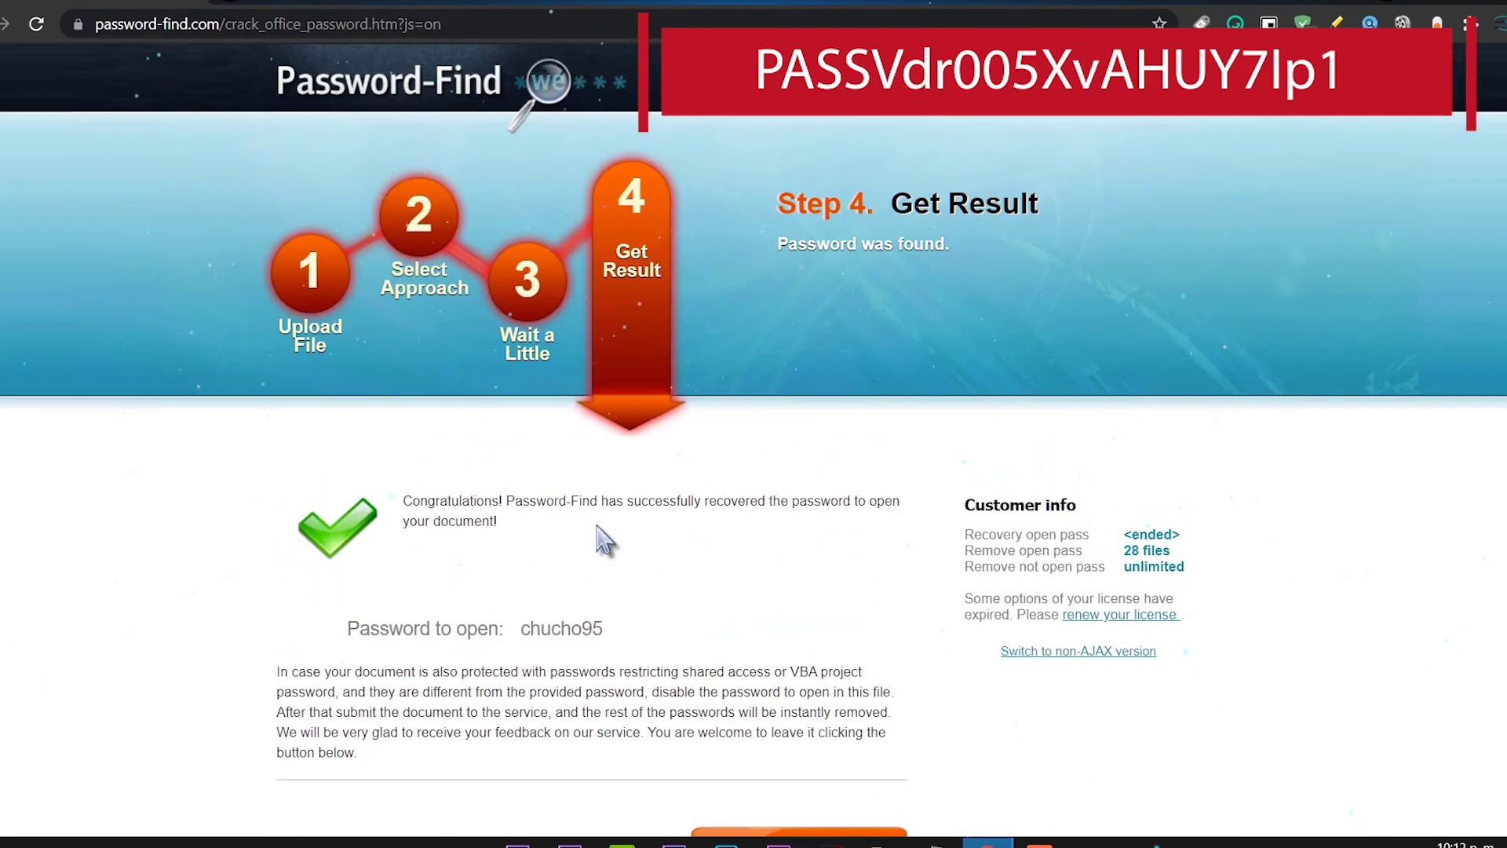
{"action": "scroll", "coordinate": [624, 605], "scroll_direction": "down", "scroll_amount": 1}
{"action": "scroll", "coordinate": [727, 642], "scroll_direction": "up", "scroll_amount": 3}
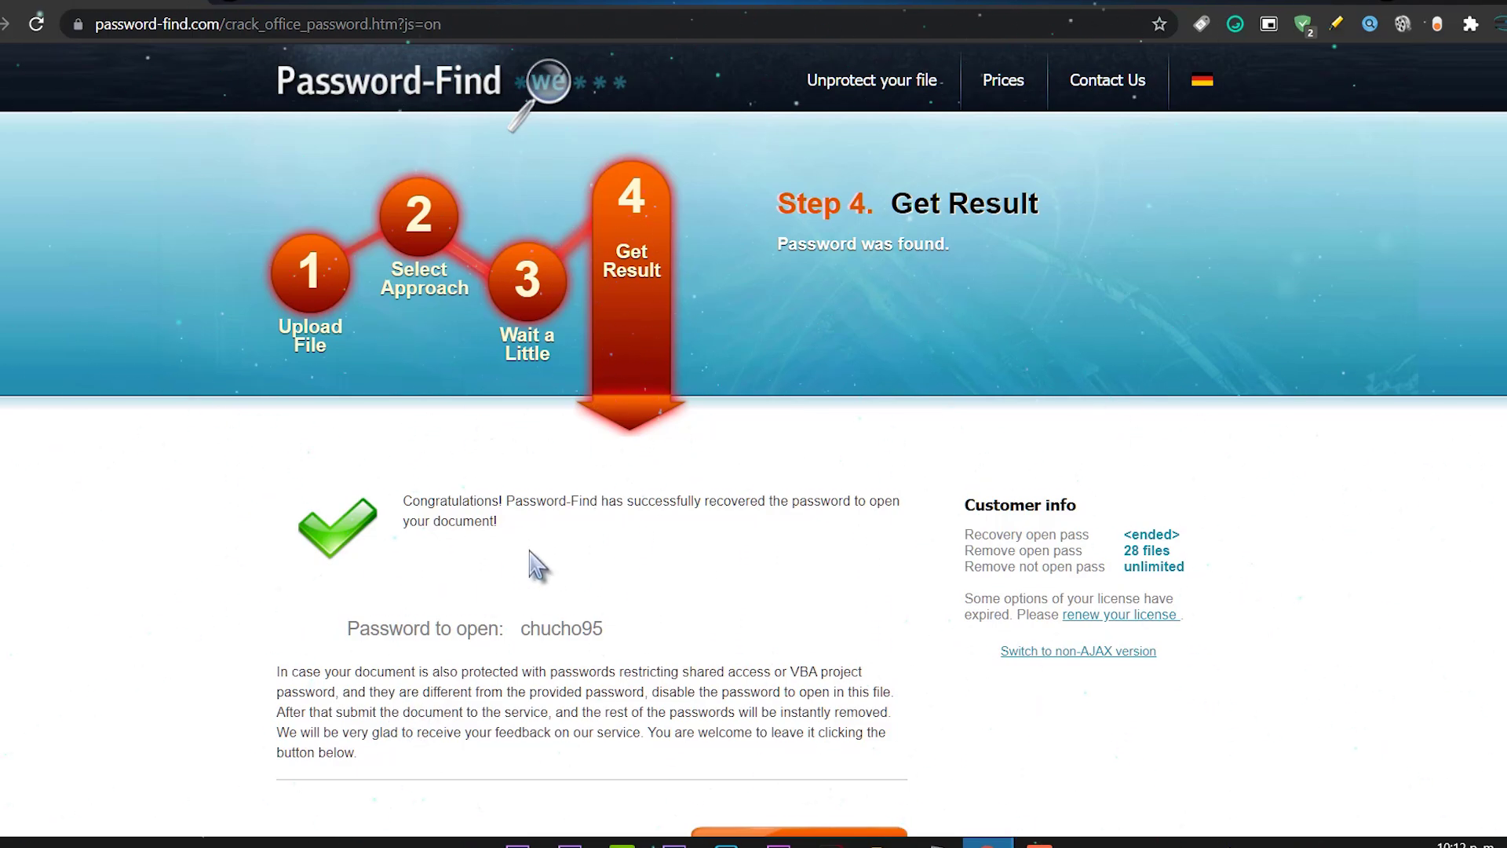
{"action": "scroll", "coordinate": [536, 563], "scroll_direction": "down", "scroll_amount": 3}
{"action": "scroll", "coordinate": [528, 531], "scroll_direction": "down", "scroll_amount": 2}
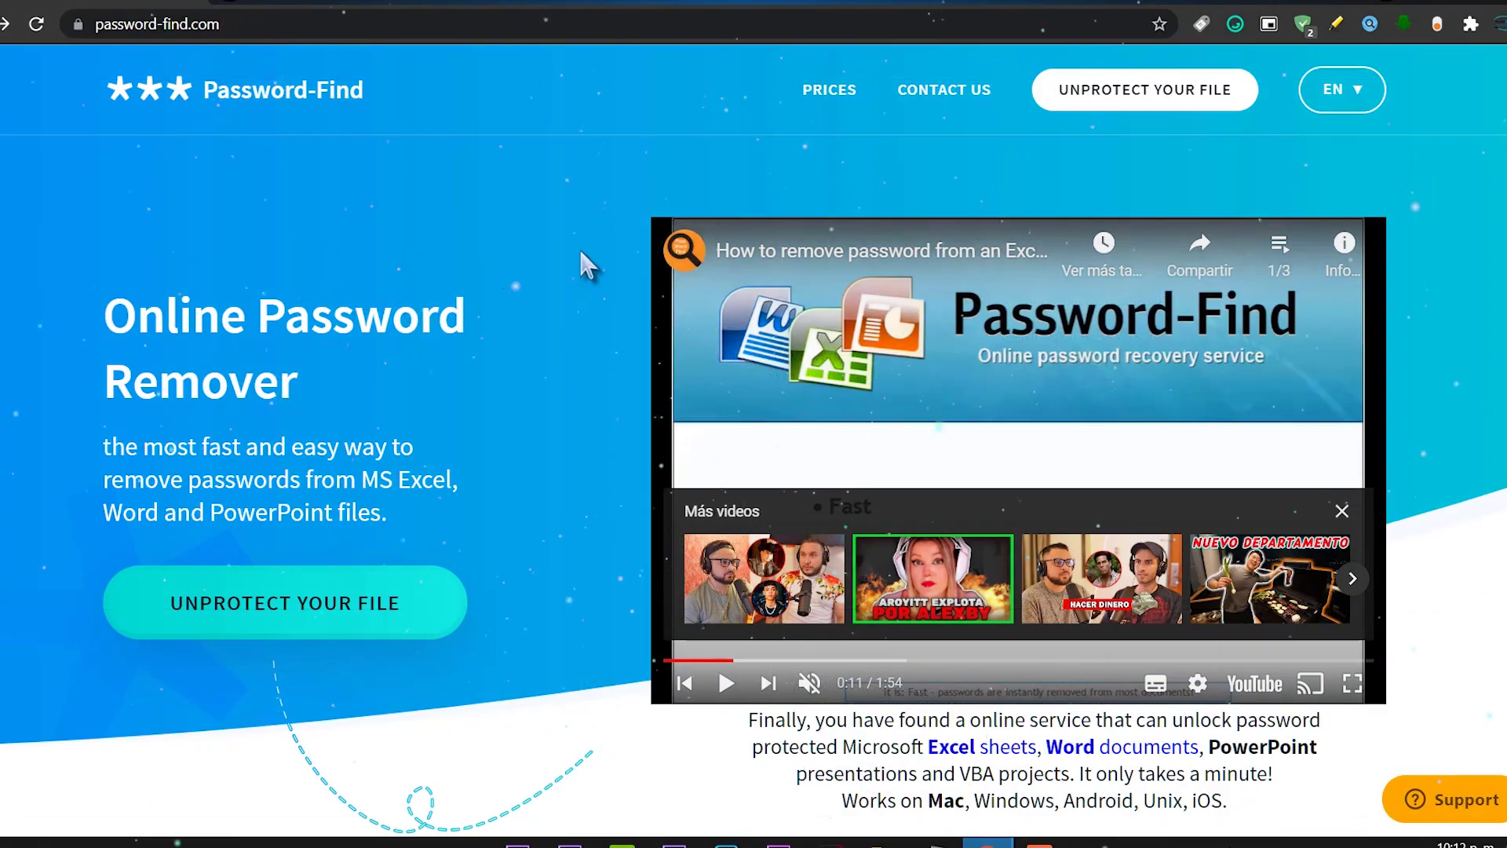
{"action": "scroll", "coordinate": [781, 411], "scroll_direction": "down", "scroll_amount": 10}
{"action": "scroll", "coordinate": [780, 410], "scroll_direction": "down", "scroll_amount": 3}
{"action": "scroll", "coordinate": [780, 408], "scroll_direction": "down", "scroll_amount": 5}
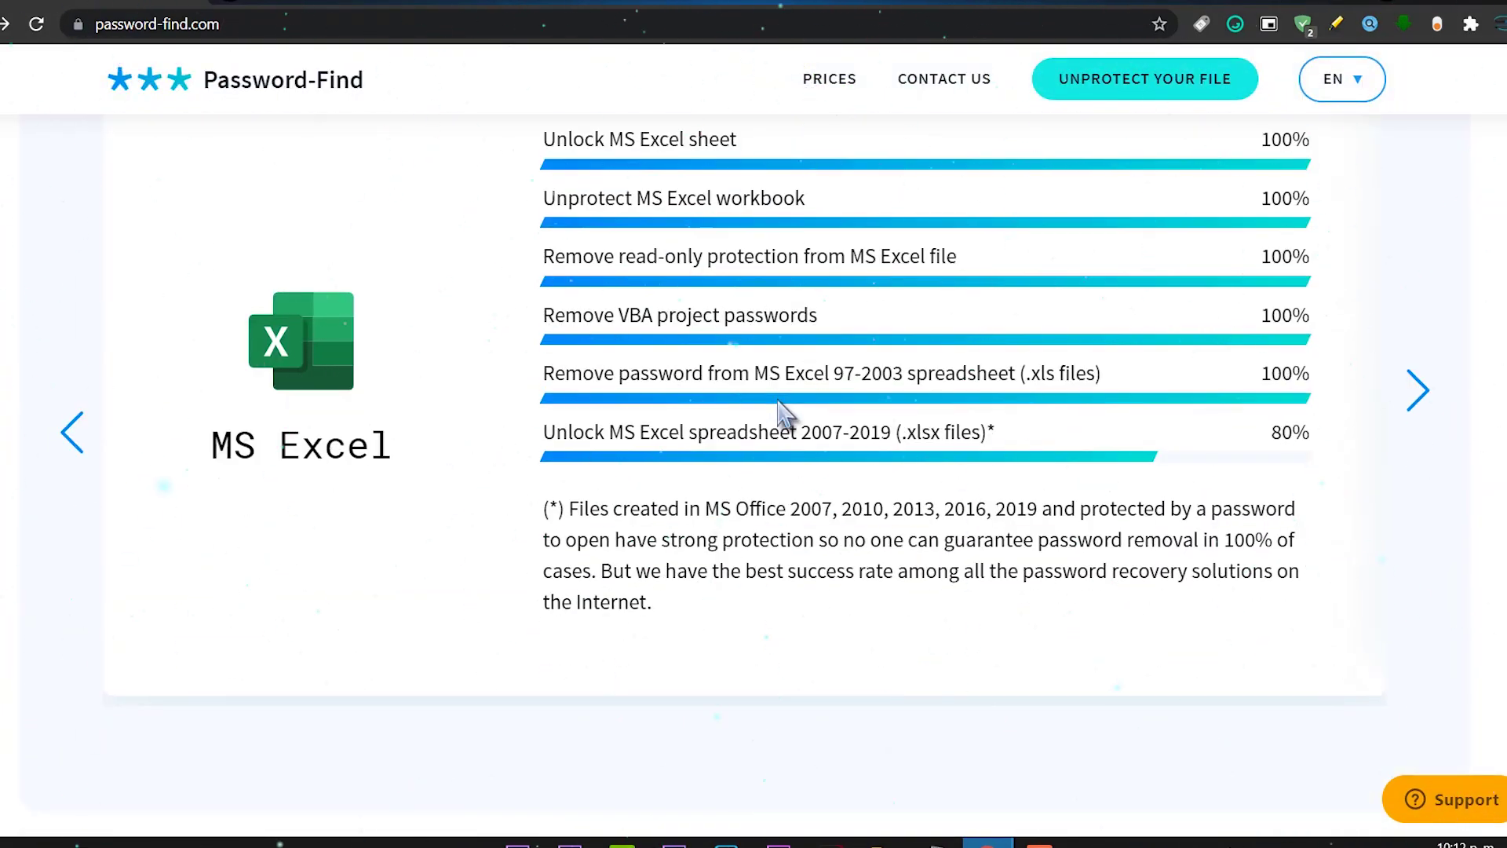
{"action": "scroll", "coordinate": [780, 409], "scroll_direction": "down", "scroll_amount": 5}
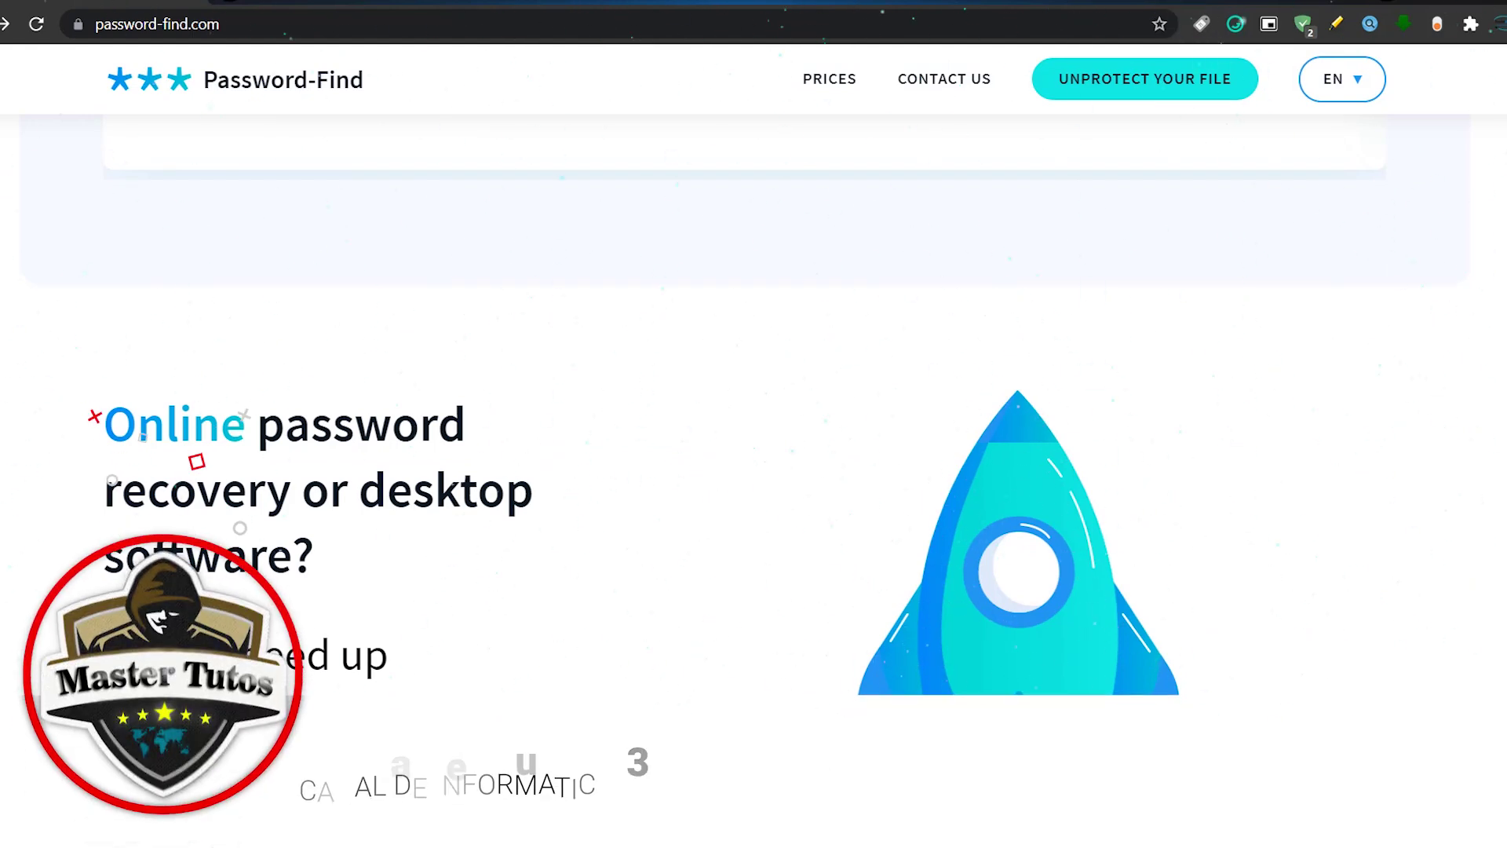
{"action": "scroll", "coordinate": [387, 596], "scroll_direction": "down", "scroll_amount": 1}
{"action": "scroll", "coordinate": [754, 392], "scroll_direction": "down", "scroll_amount": 5}
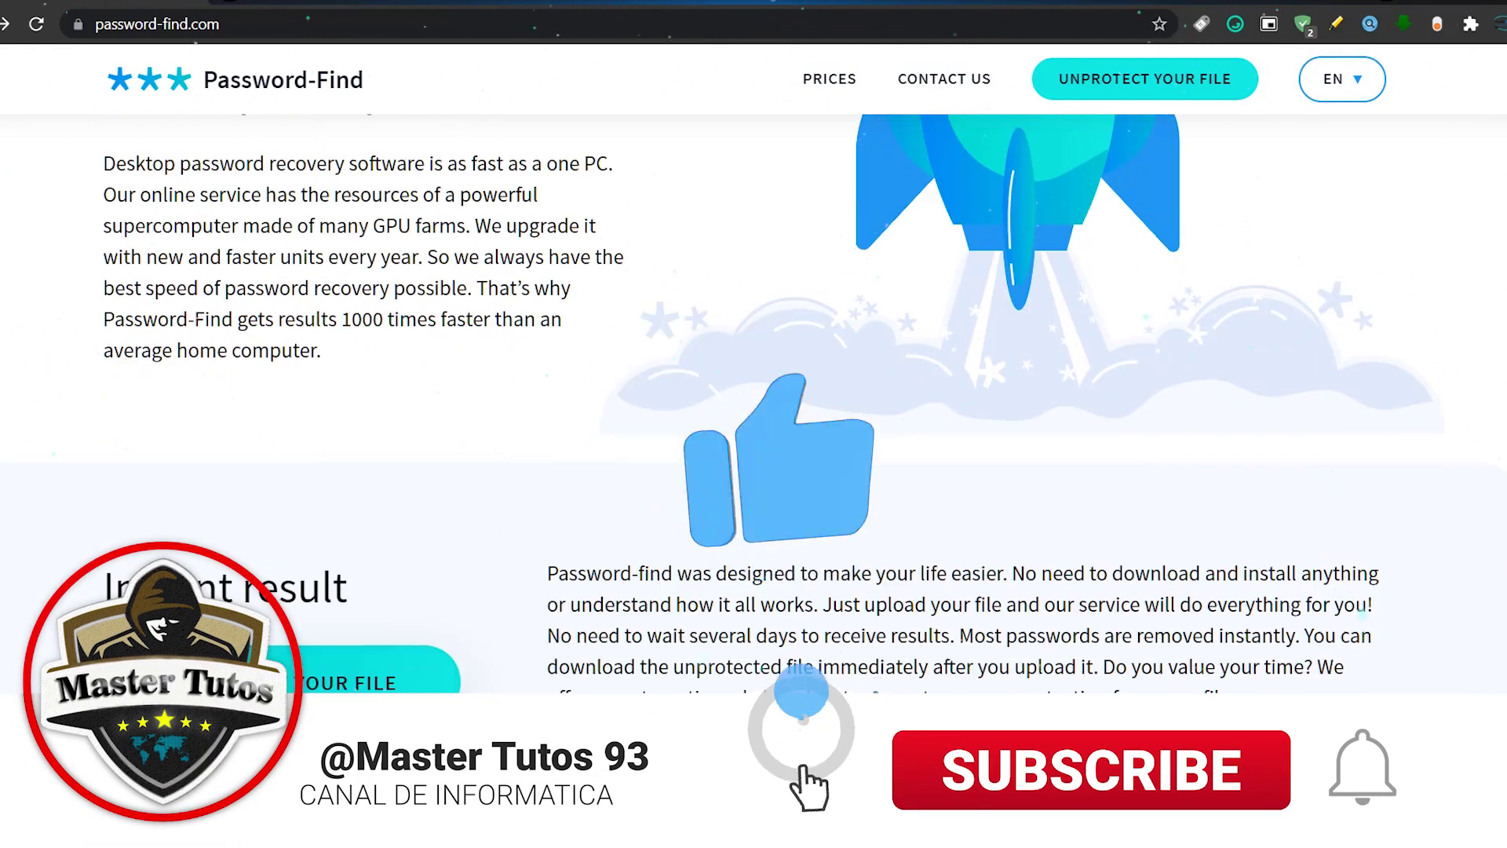
{"action": "scroll", "coordinate": [754, 392], "scroll_direction": "down", "scroll_amount": 5}
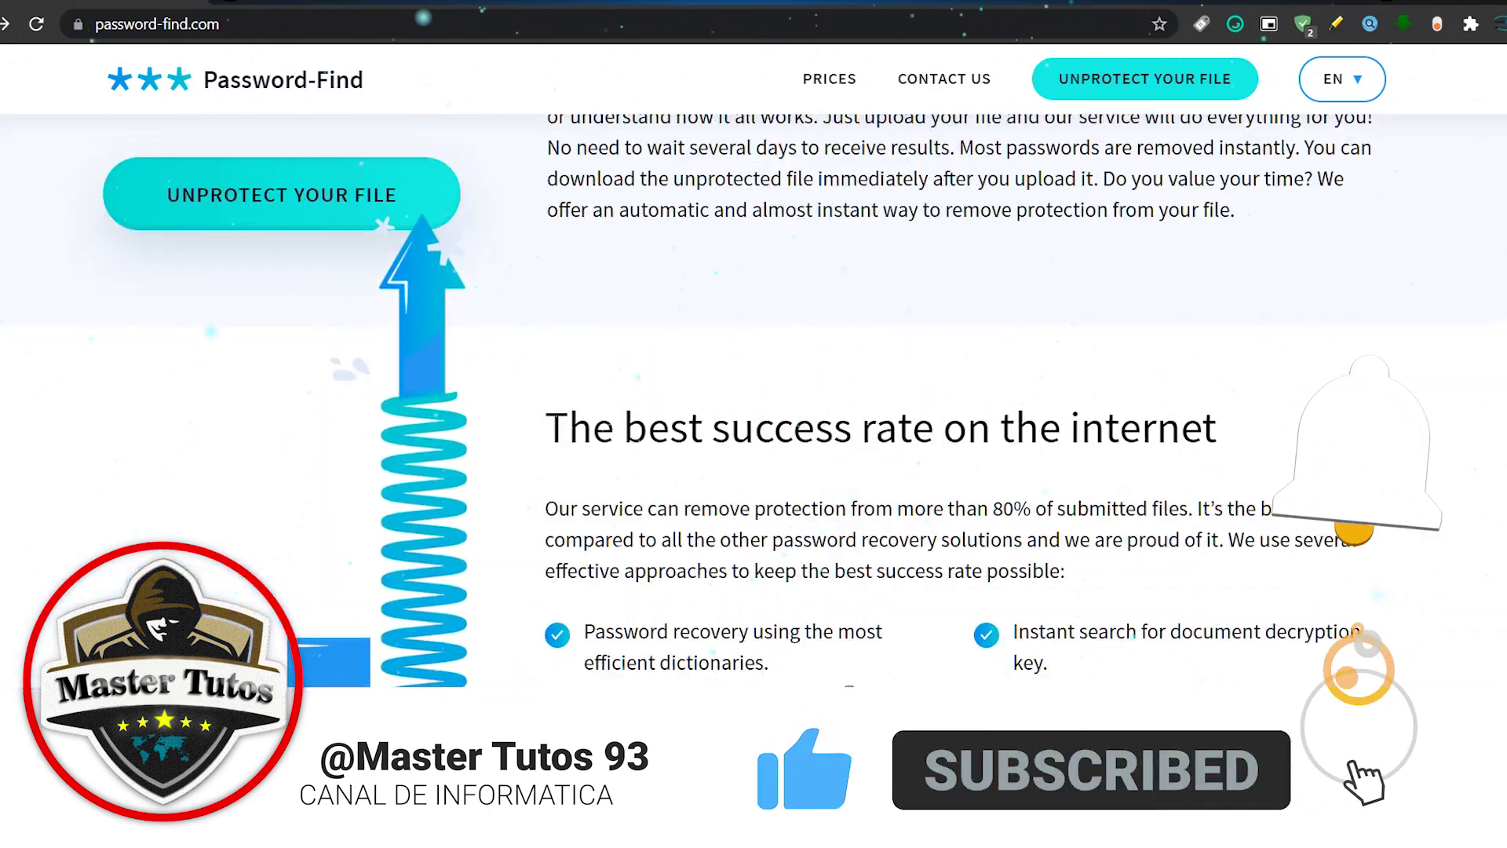
{"action": "scroll", "coordinate": [848, 673], "scroll_direction": "down", "scroll_amount": 6}
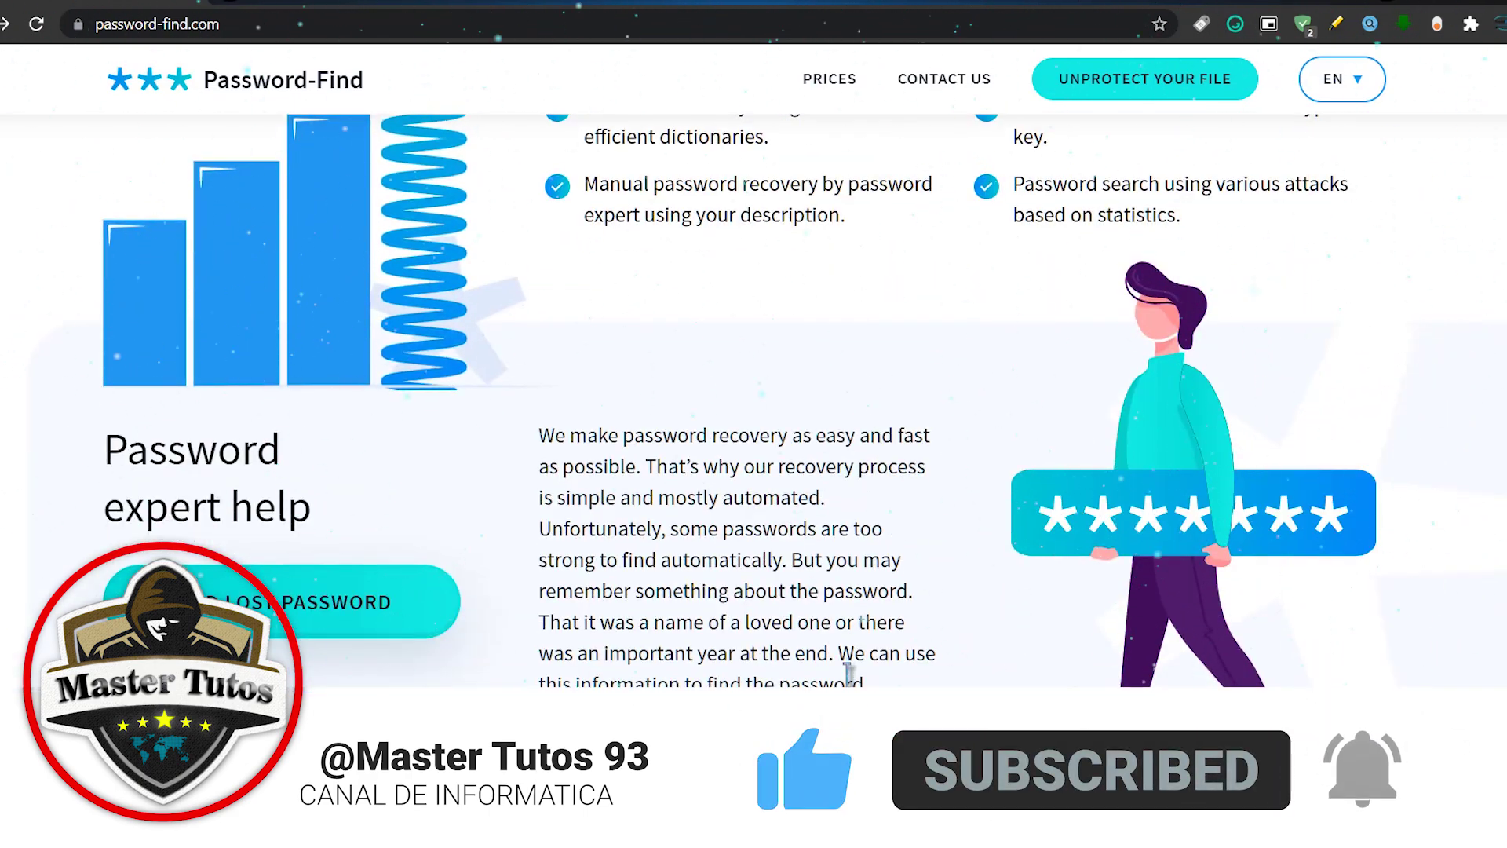
{"action": "scroll", "coordinate": [847, 673], "scroll_direction": "down", "scroll_amount": 5}
{"action": "scroll", "coordinate": [848, 672], "scroll_direction": "down", "scroll_amount": 5}
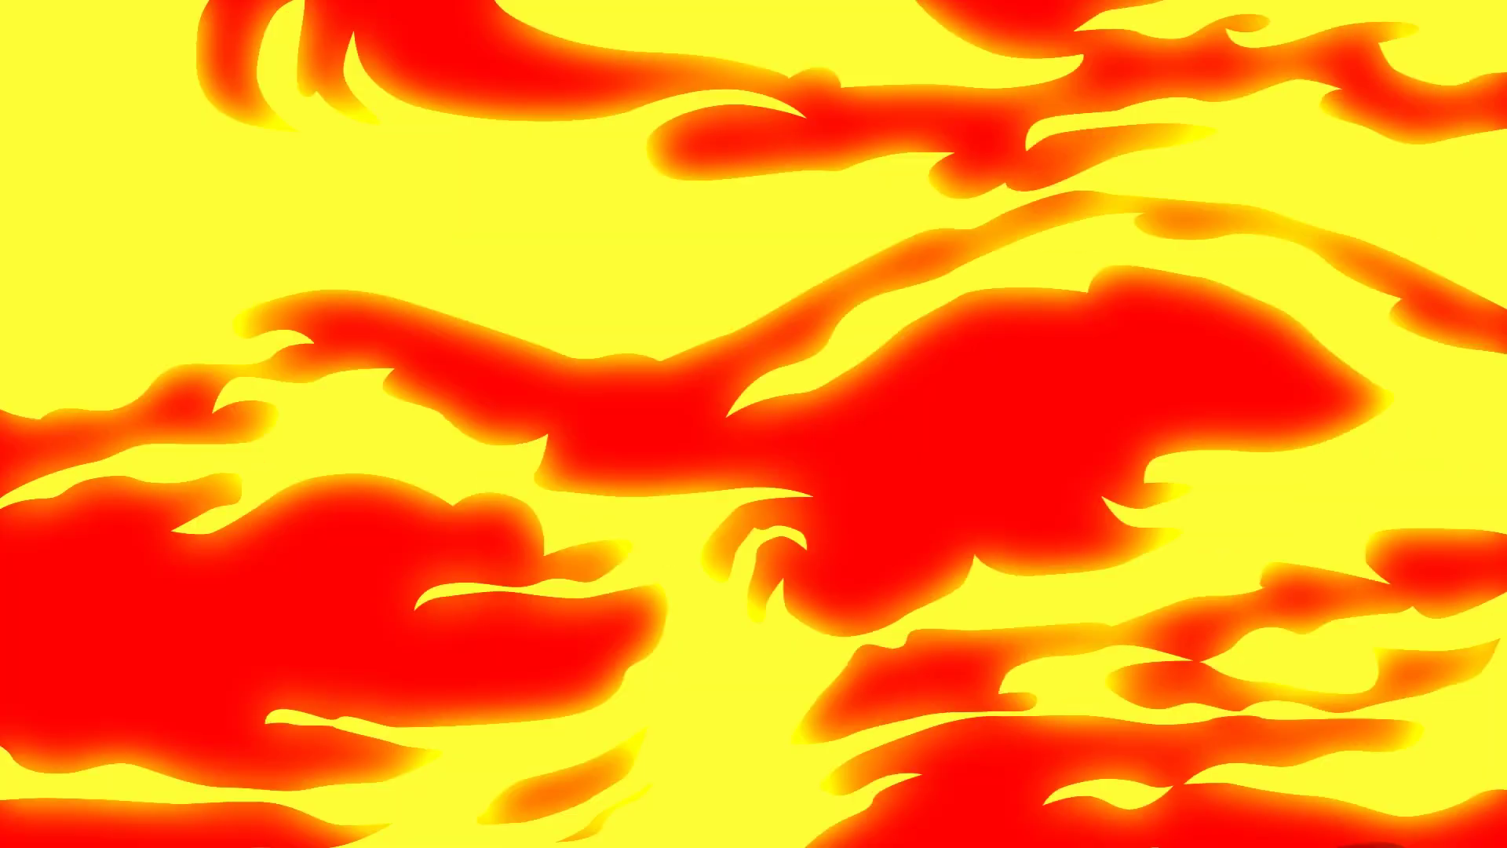